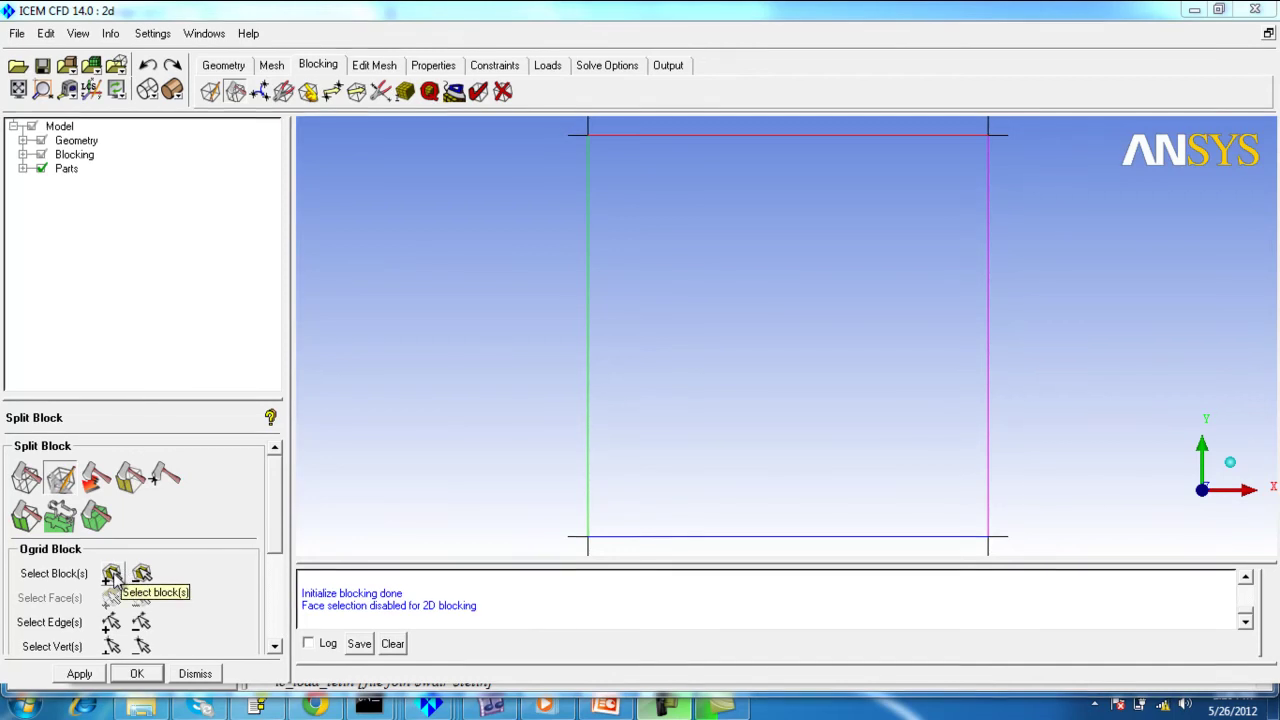
Step: Create an O-grid in the single 2D block, adding its lower and right outer edges to the O-grid selection
{"action": "left_click", "coordinate": [112, 574]}
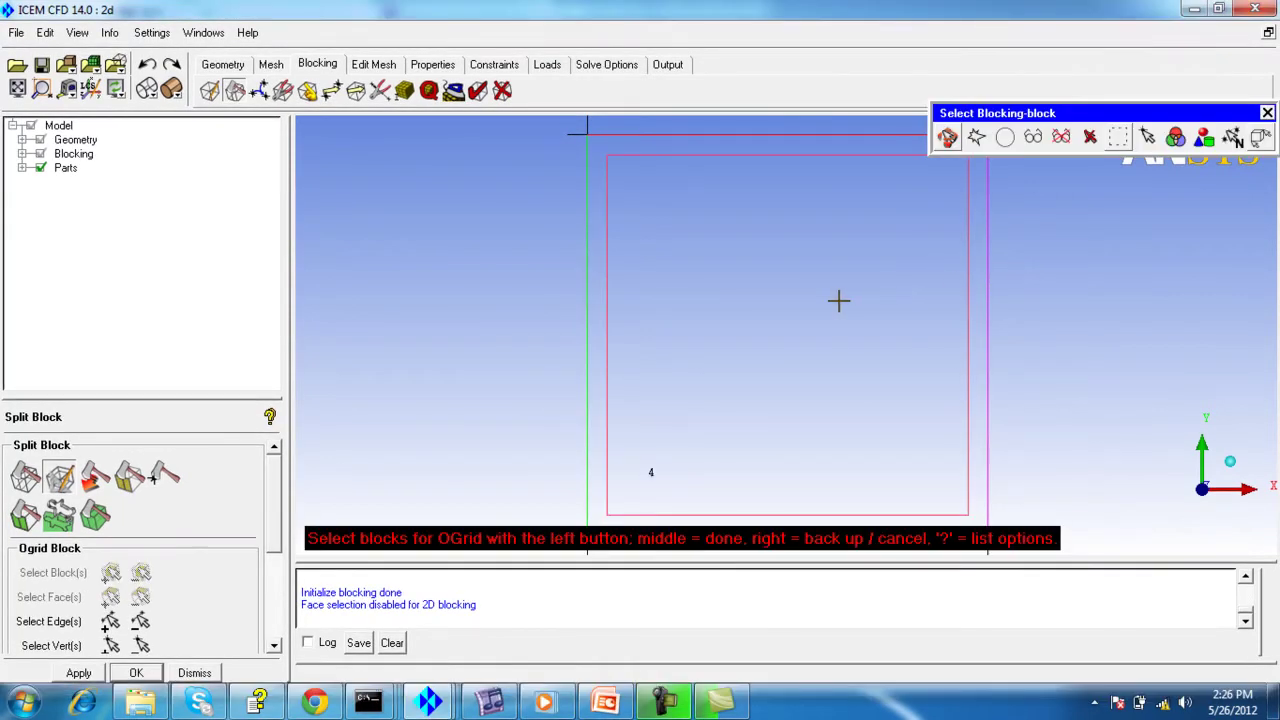
{"action": "left_click", "coordinate": [788, 300]}
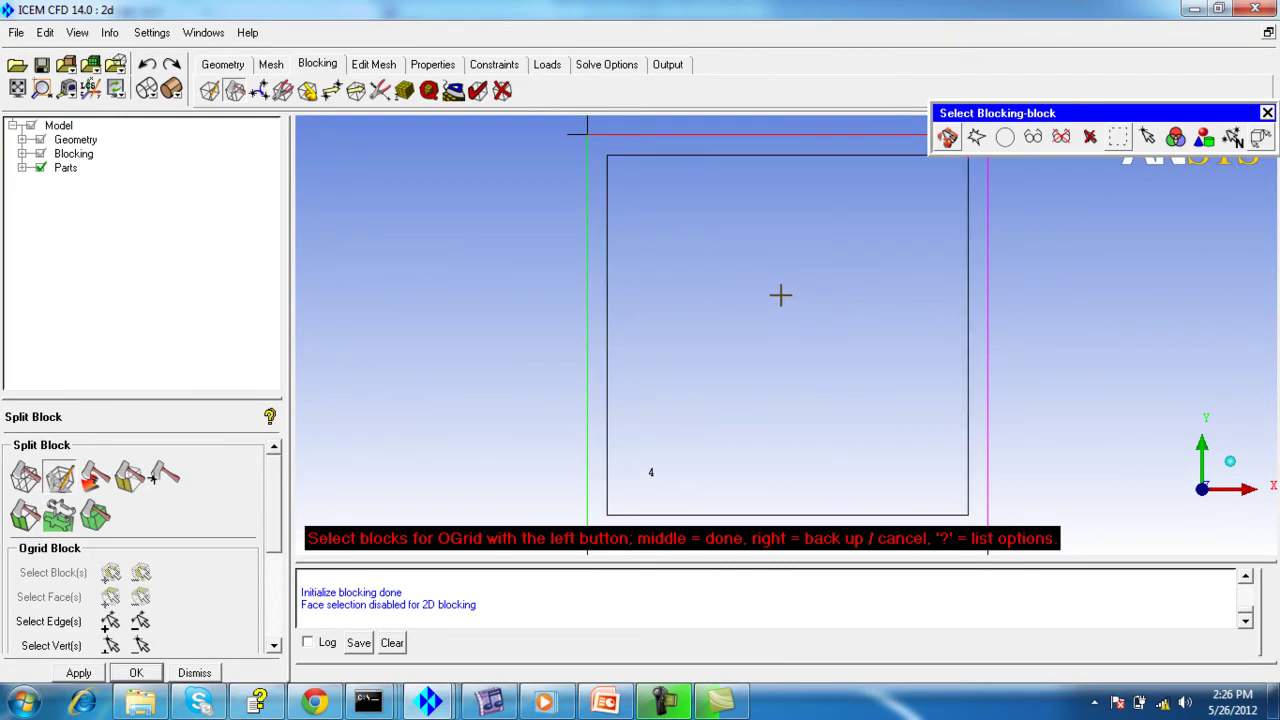
{"action": "middle_click", "coordinate": [483, 291]}
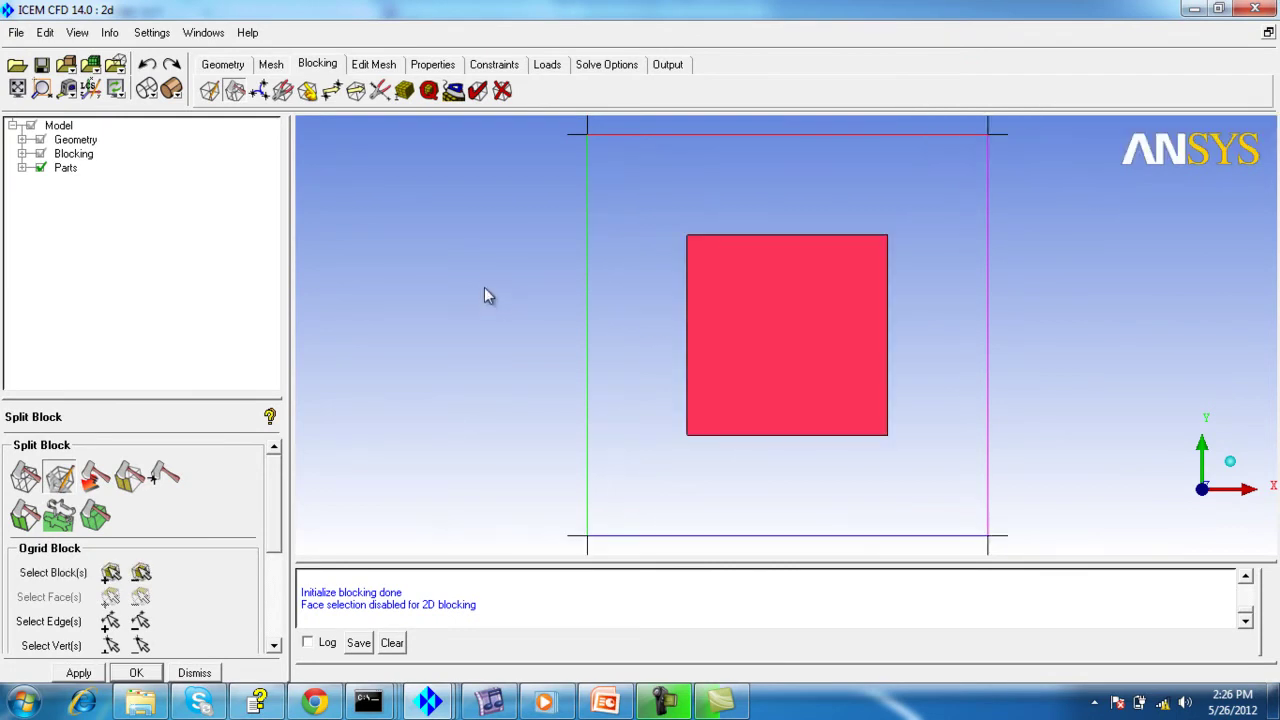
{"action": "left_click", "coordinate": [110, 621]}
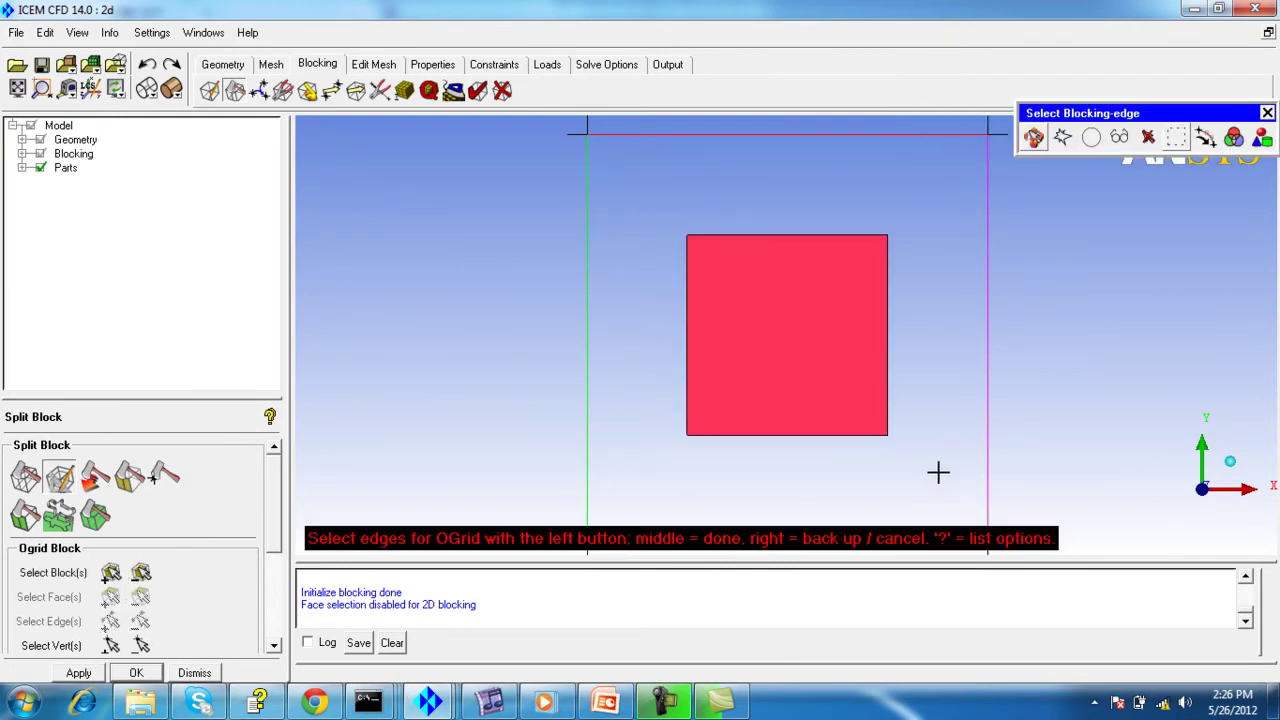
{"action": "scroll", "coordinate": [941, 488], "scroll_direction": "down", "scroll_amount": 2}
{"action": "left_click", "coordinate": [859, 489]}
{"action": "left_click", "coordinate": [941, 426]}
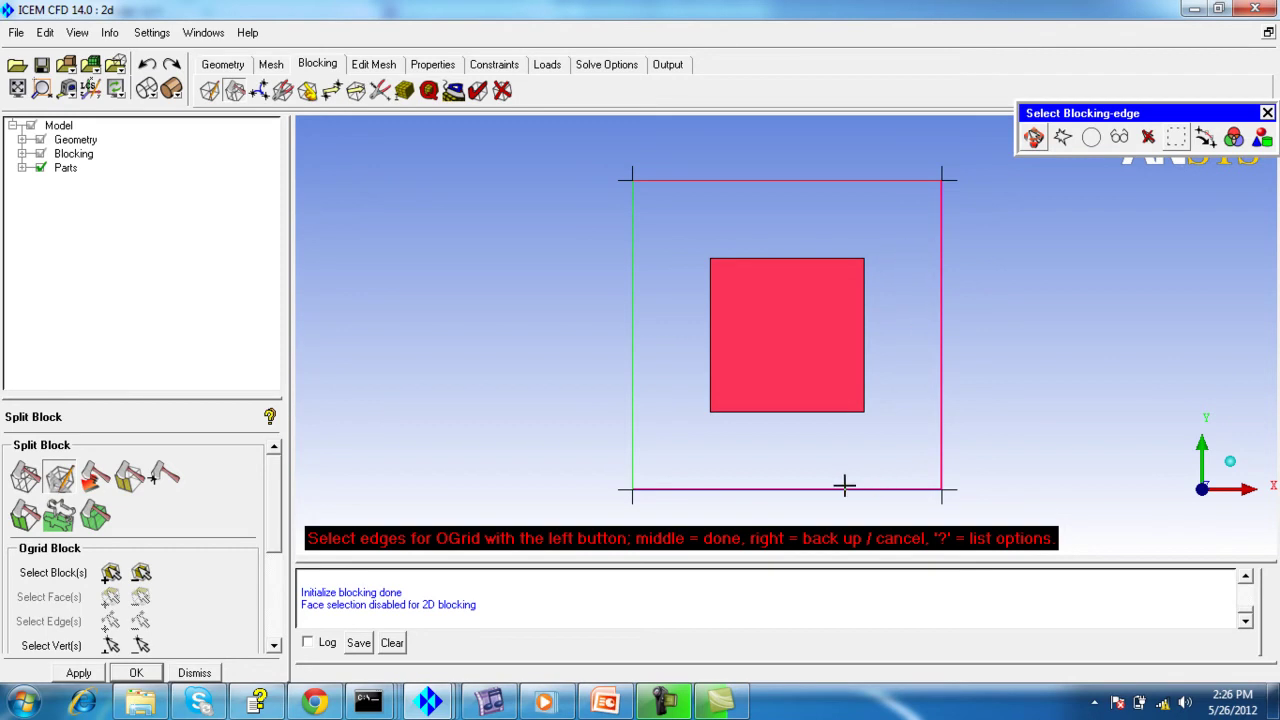
{"action": "middle_click", "coordinate": [1006, 384]}
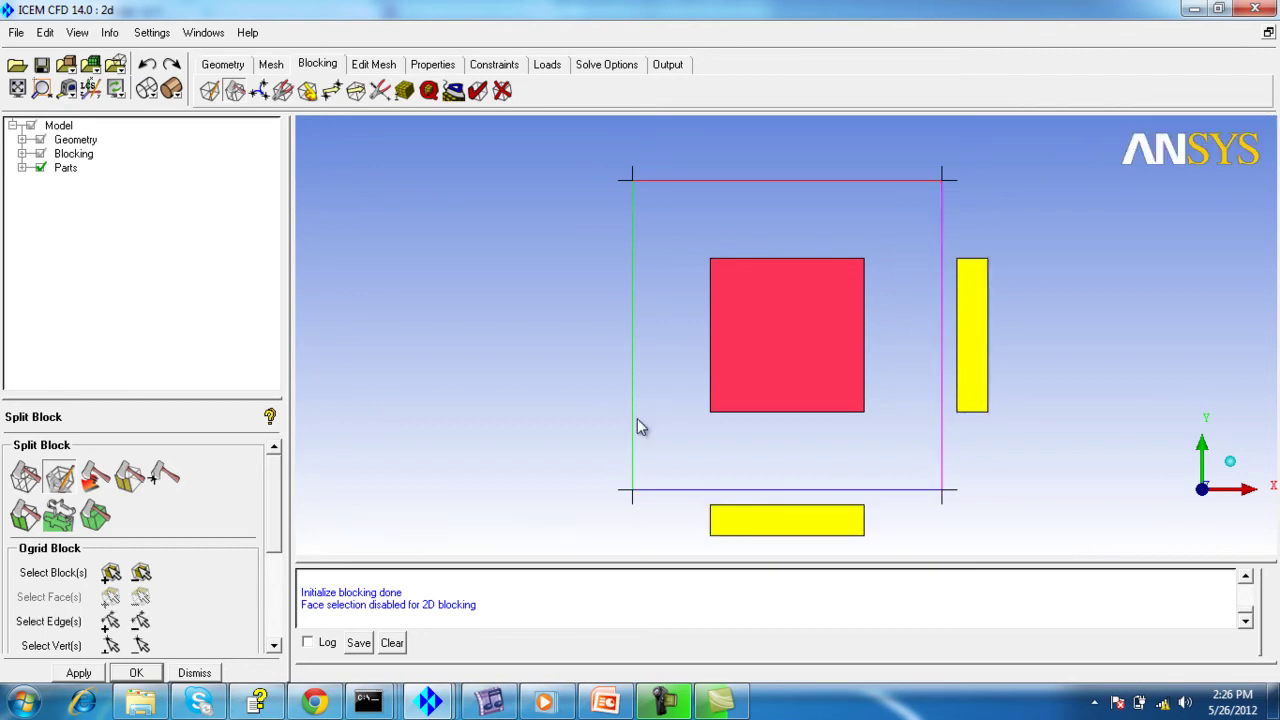
{"action": "left_click", "coordinate": [80, 673]}
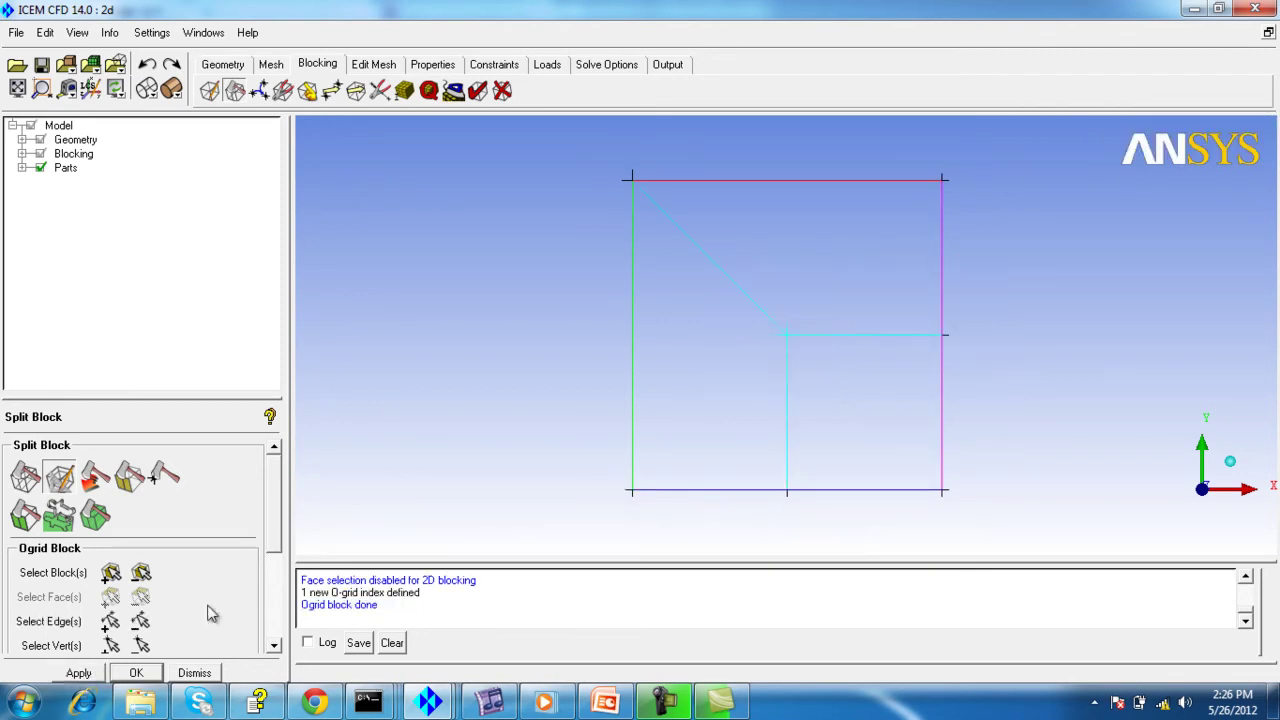
Step: Show the VORFN part and display all blocks of the 2D O-grid as shaded solids
{"action": "left_click", "coordinate": [22, 168]}
{"action": "left_click", "coordinate": [49, 210]}
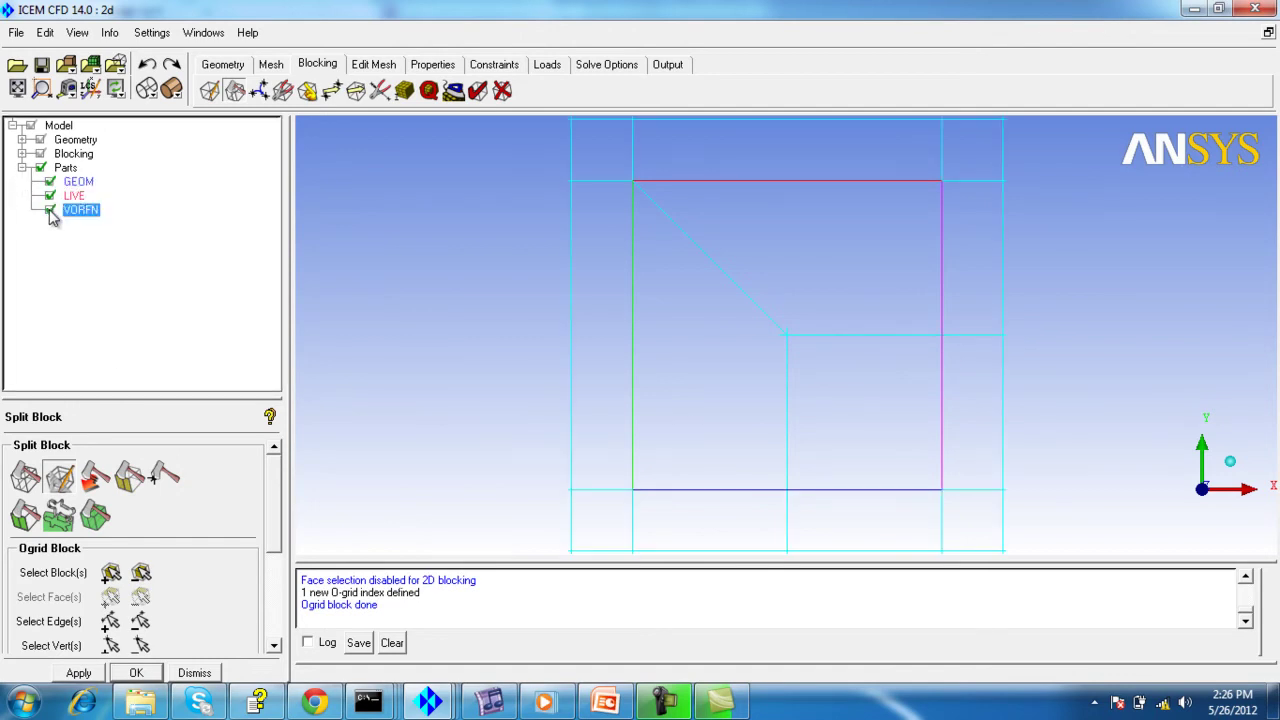
{"action": "left_click", "coordinate": [22, 153]}
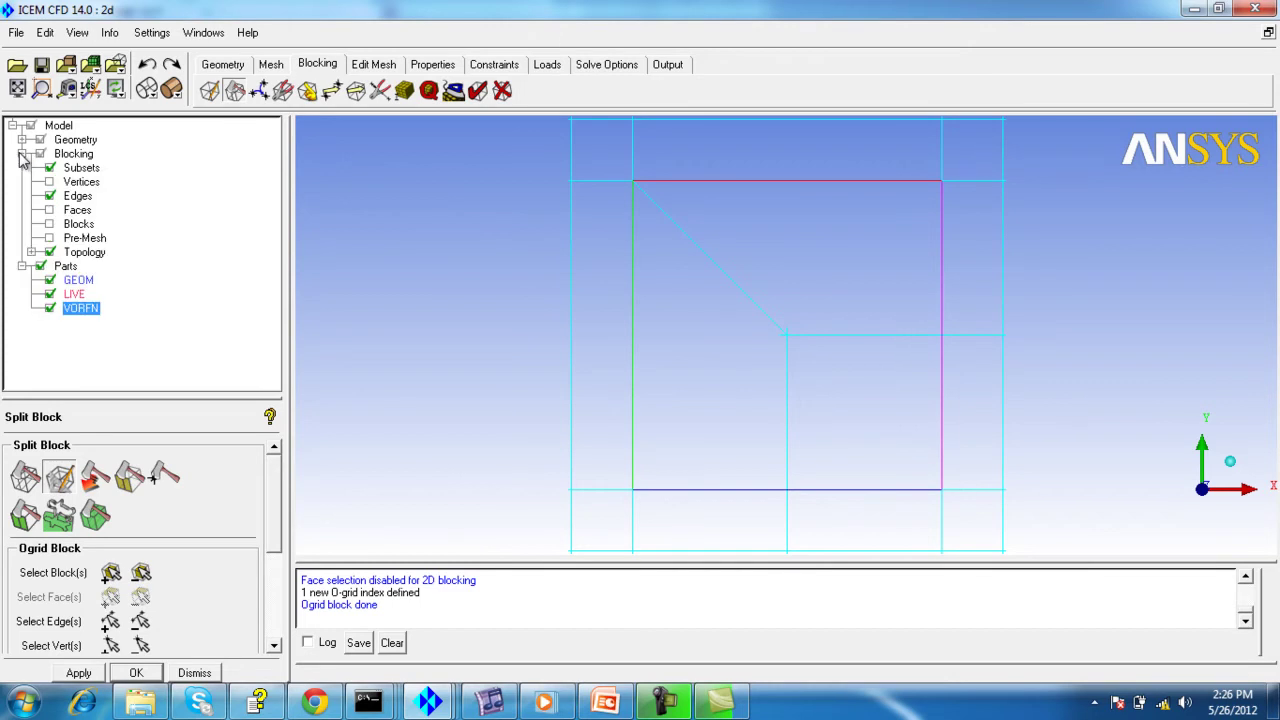
{"action": "left_click", "coordinate": [49, 224]}
{"action": "left_click", "coordinate": [171, 90]}
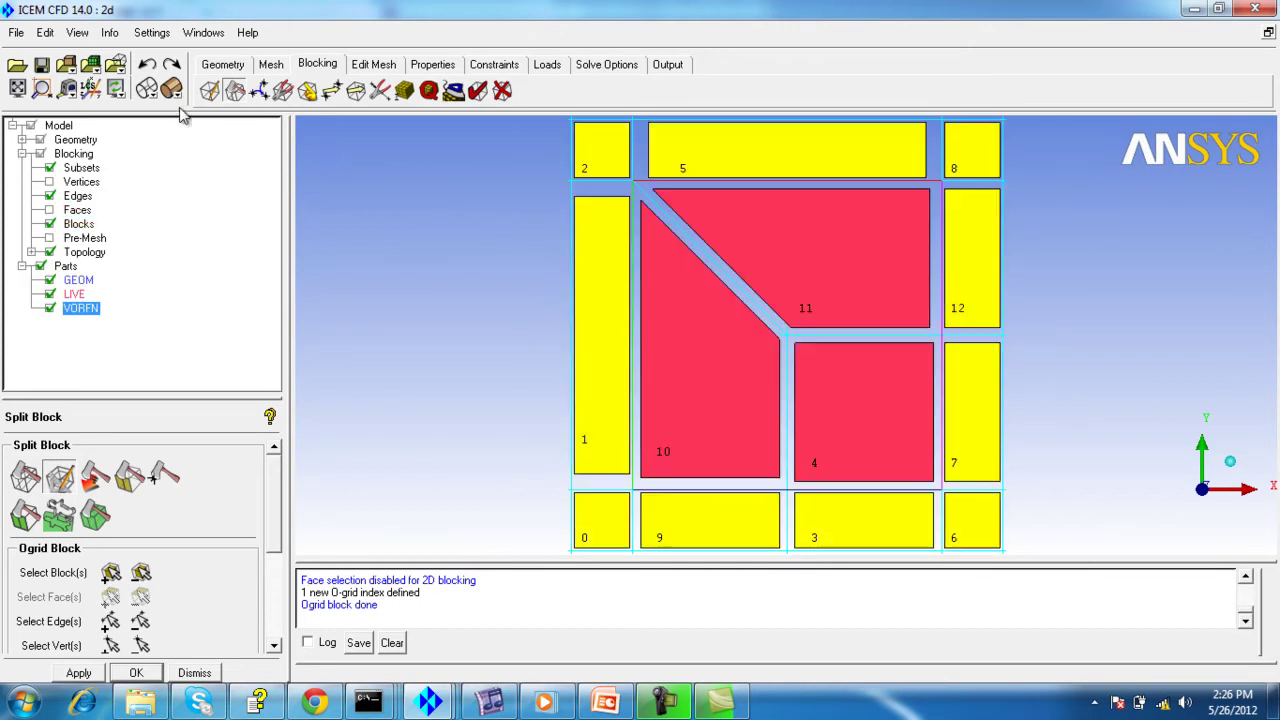
{"action": "scroll", "coordinate": [411, 321], "scroll_direction": "down", "scroll_amount": 2}
{"action": "middle_click_drag", "start_coordinate": [460, 333], "coordinate": [364, 340]}
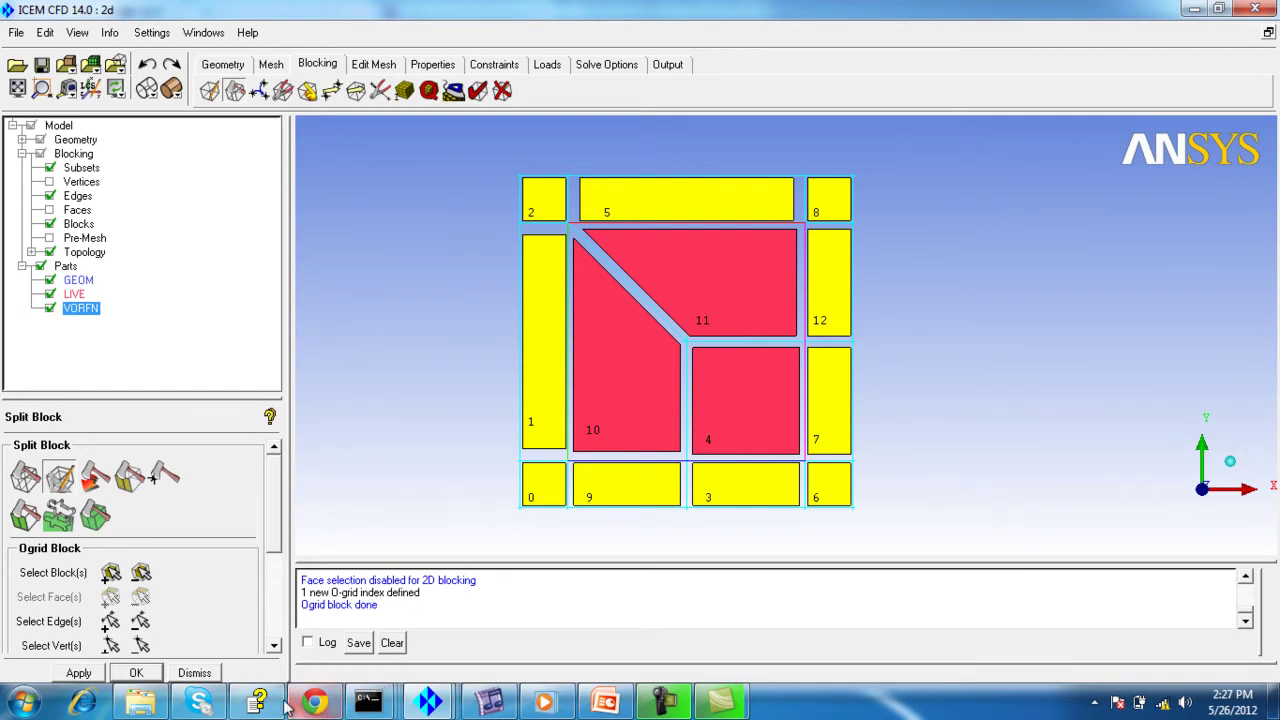
Step: Switch to the wedge project in ICEM CFD and open its block creation settings
{"action": "left_click", "coordinate": [428, 702]}
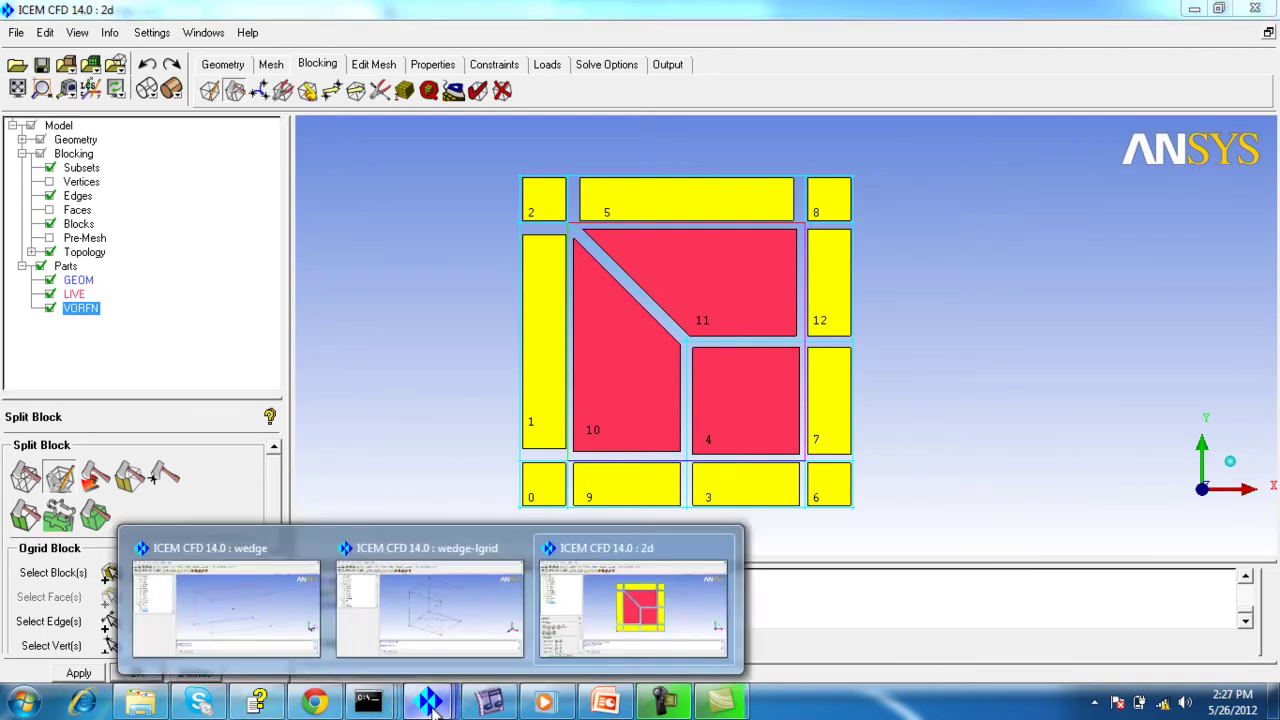
{"action": "left_click", "coordinate": [248, 617]}
{"action": "left_click_drag", "start_coordinate": [555, 346], "coordinate": [548, 416]}
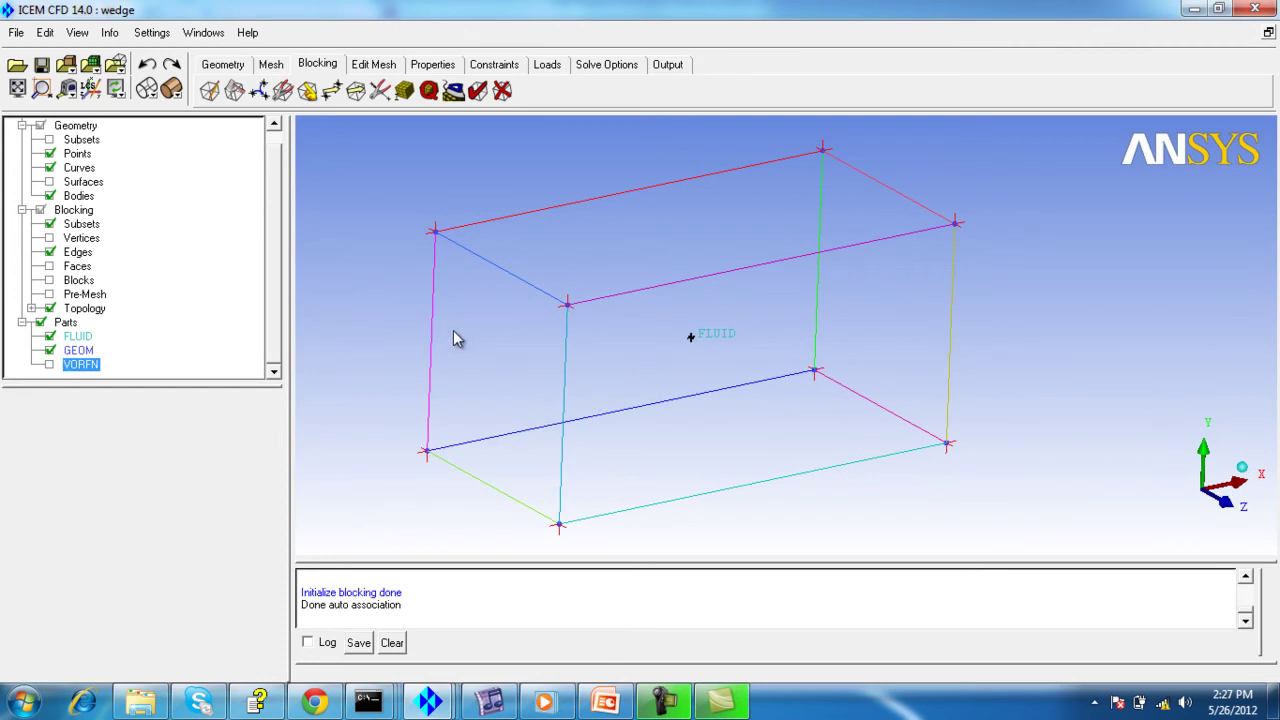
{"action": "left_click", "coordinate": [210, 91]}
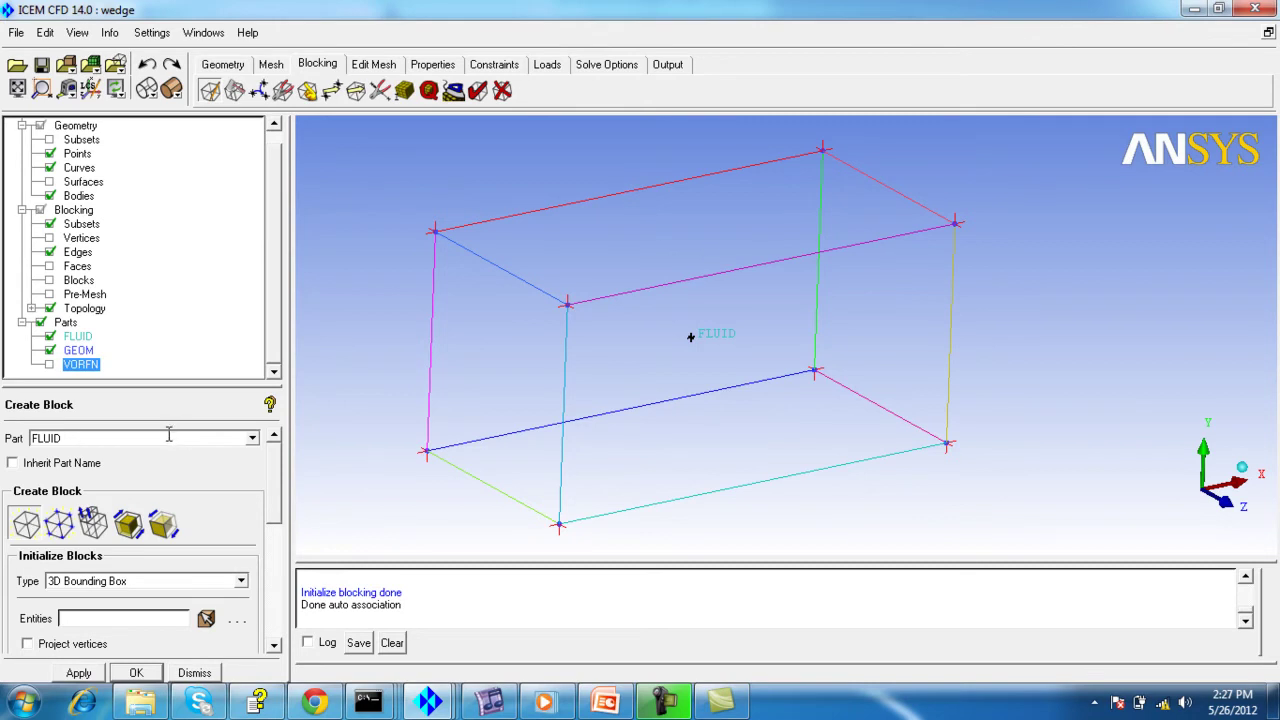
Step: Switch to PowerPoint and examine the 3-d case Full o-grid slide, including at full screen
{"action": "left_click", "coordinate": [605, 702]}
{"action": "scroll", "coordinate": [240, 373], "scroll_direction": "up", "scroll_amount": 3}
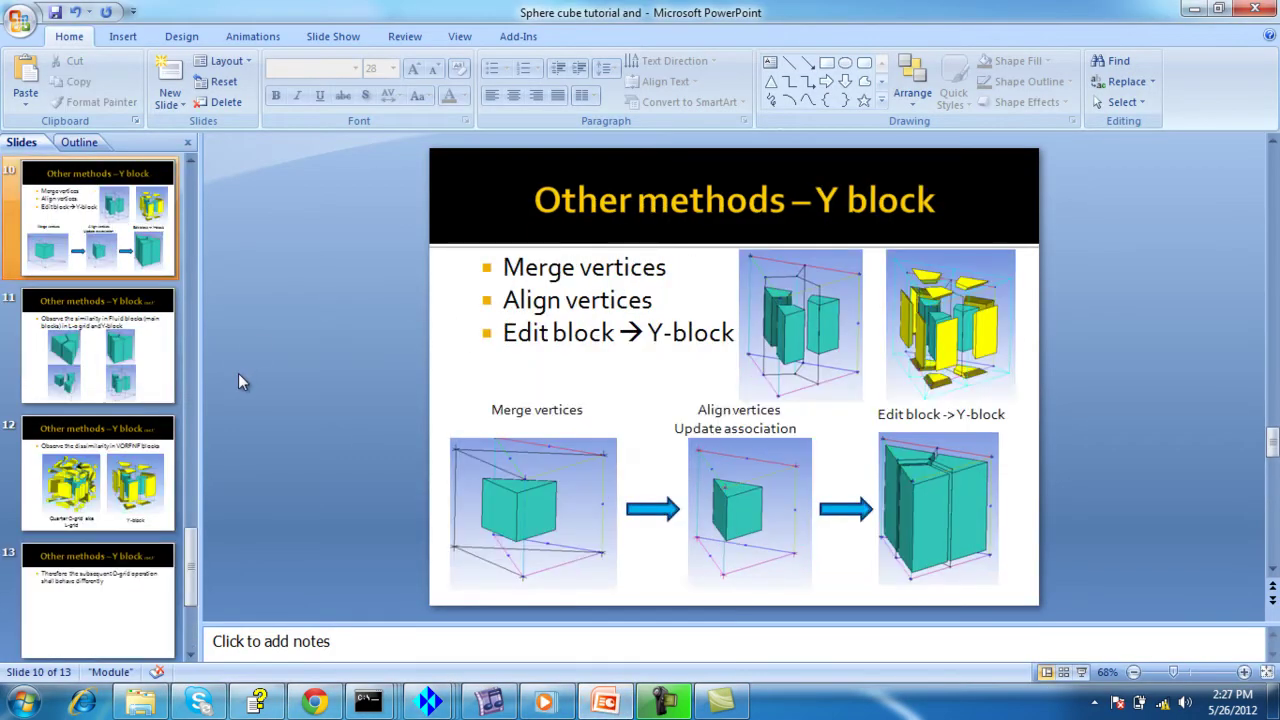
{"action": "scroll", "coordinate": [239, 377], "scroll_direction": "up", "scroll_amount": 3}
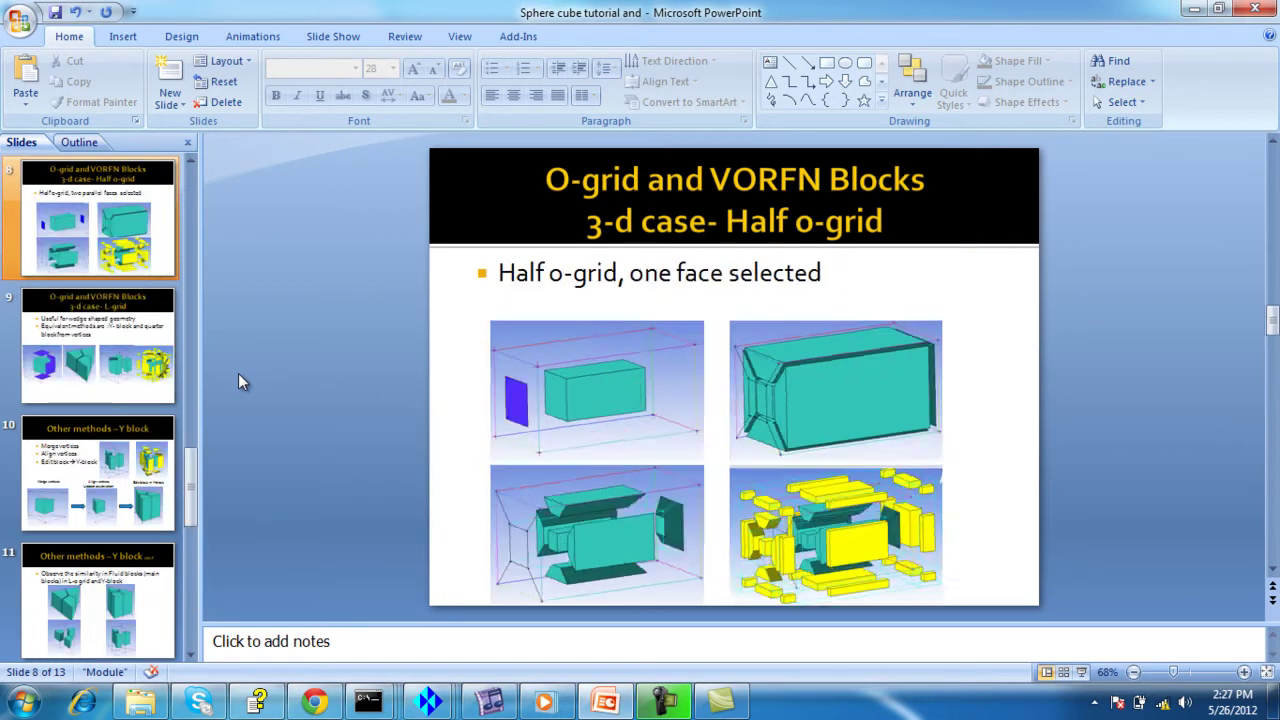
{"action": "left_click", "coordinate": [677, 452]}
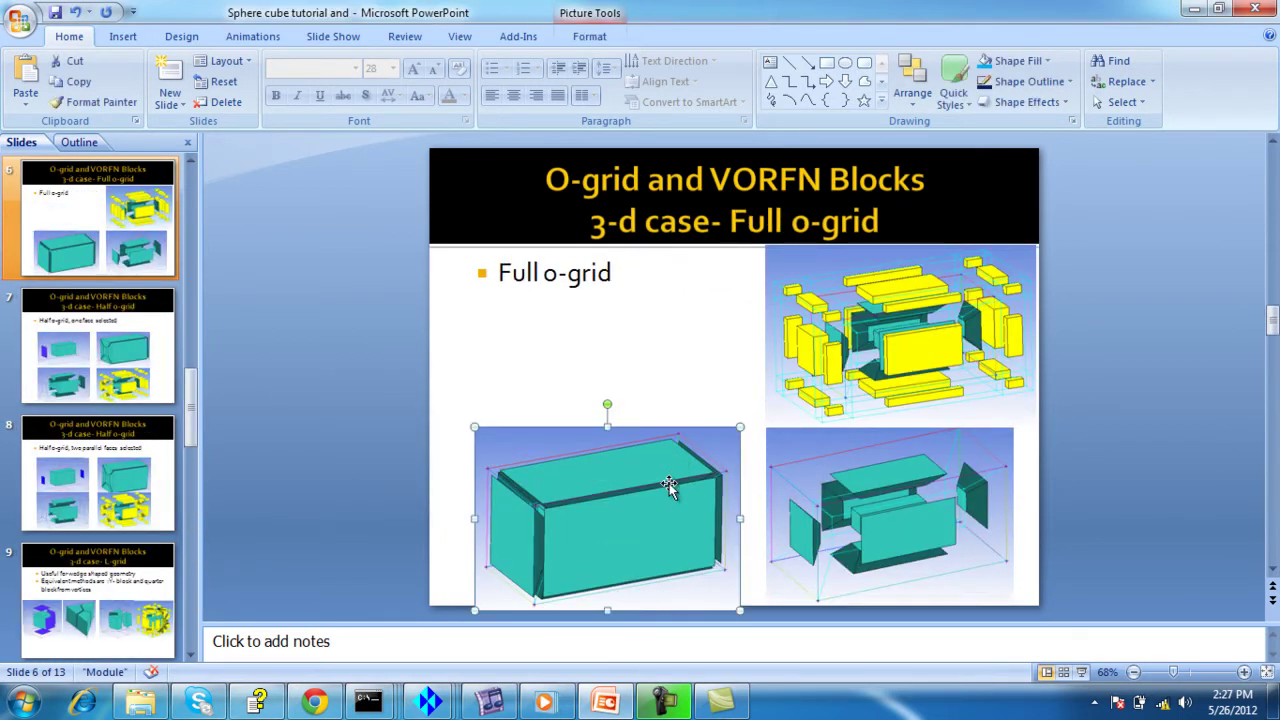
{"action": "left_click", "coordinate": [1100, 673]}
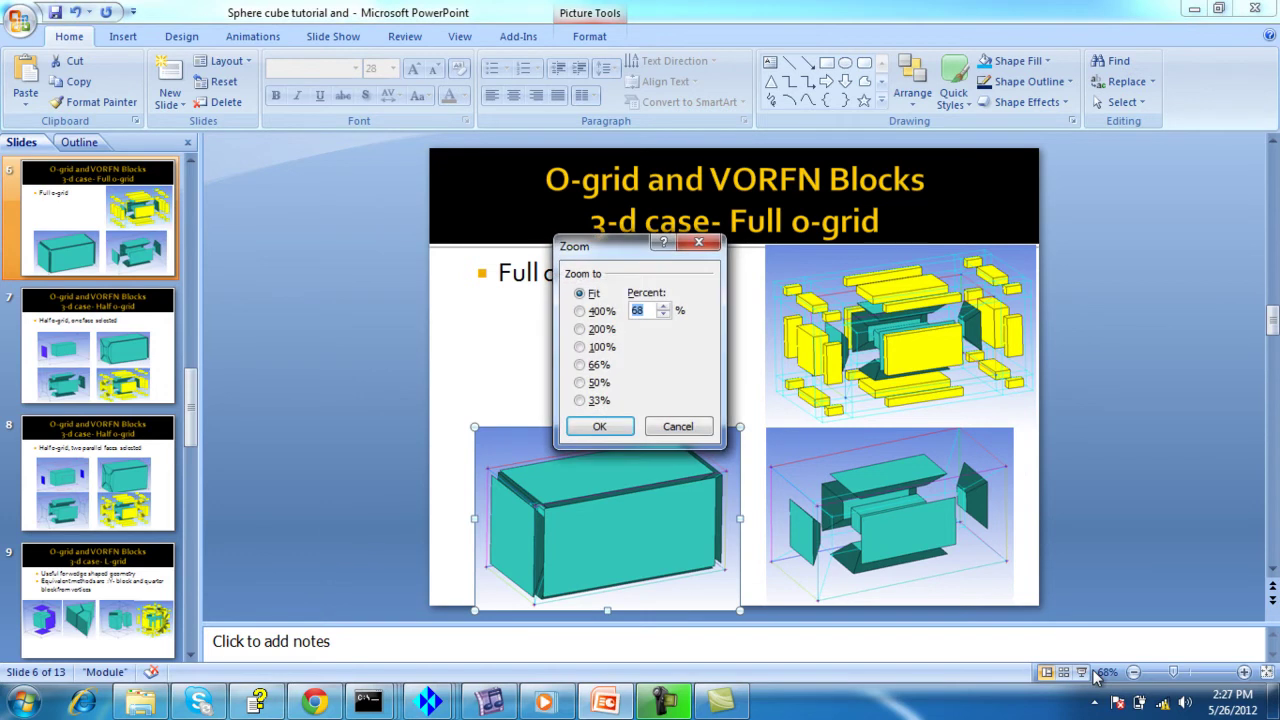
{"action": "left_click", "coordinate": [686, 422]}
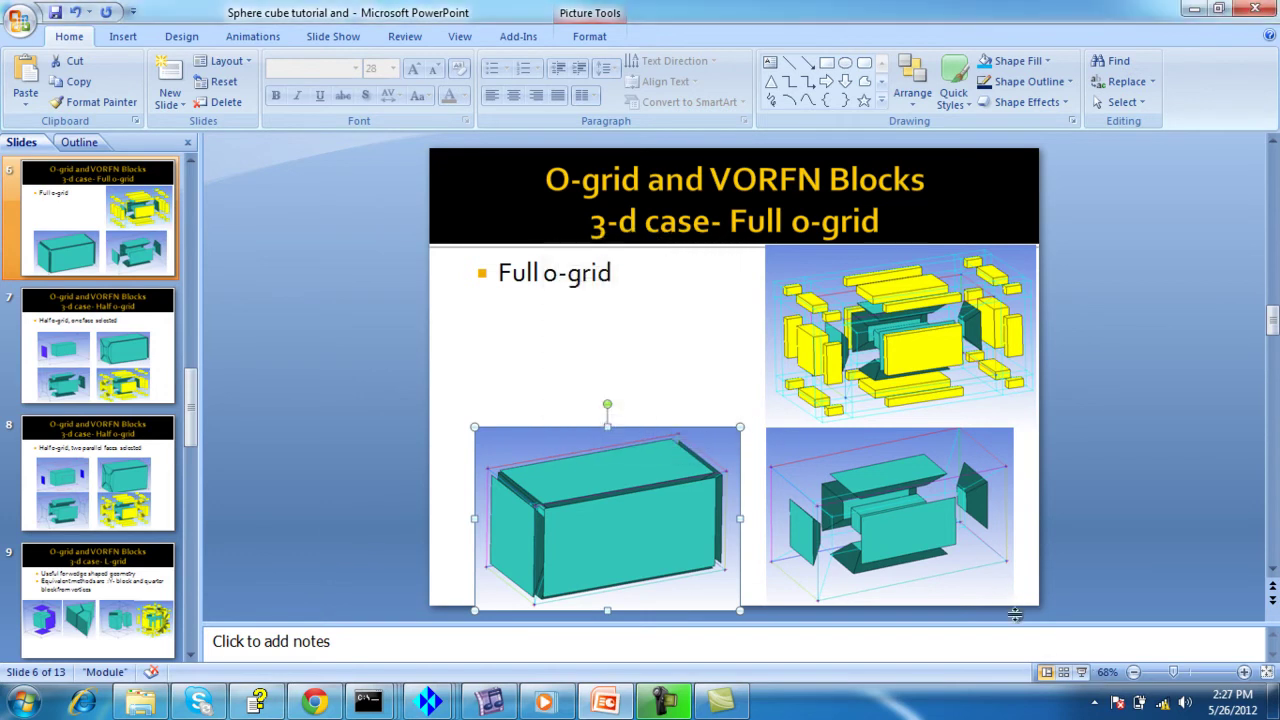
{"action": "left_click", "coordinate": [1081, 672]}
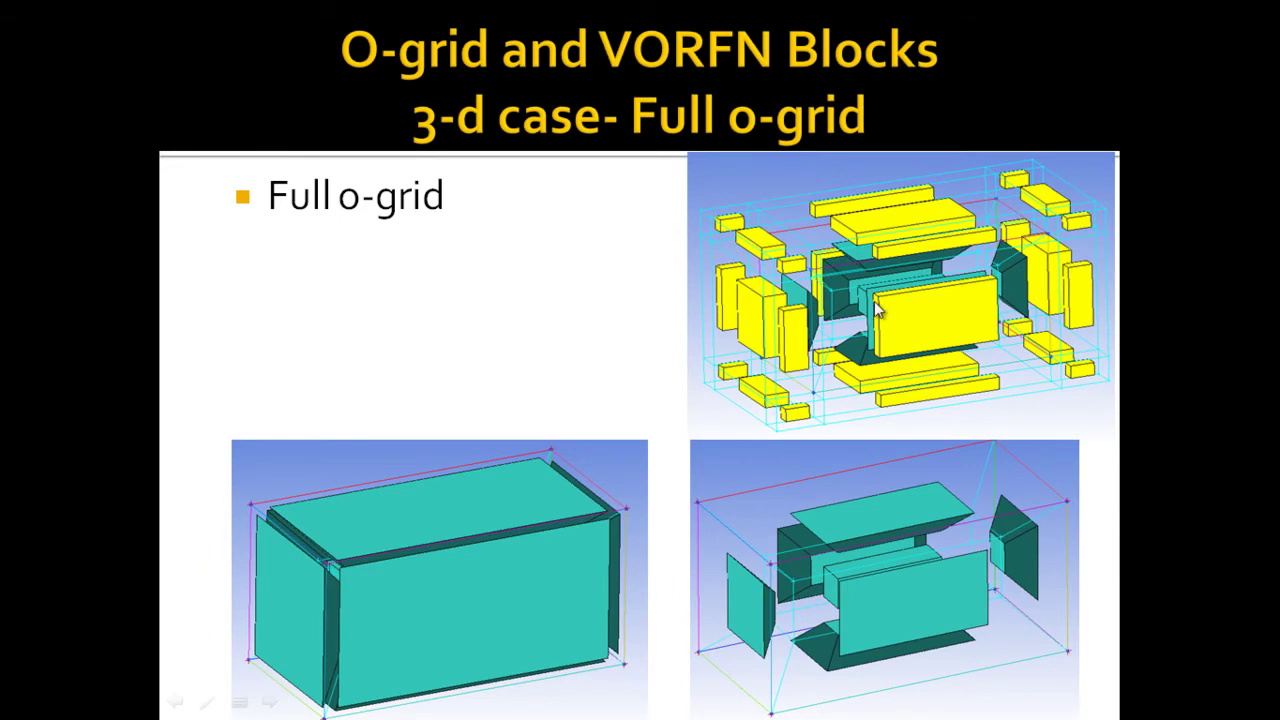
{"action": "key", "text": "Escape"}
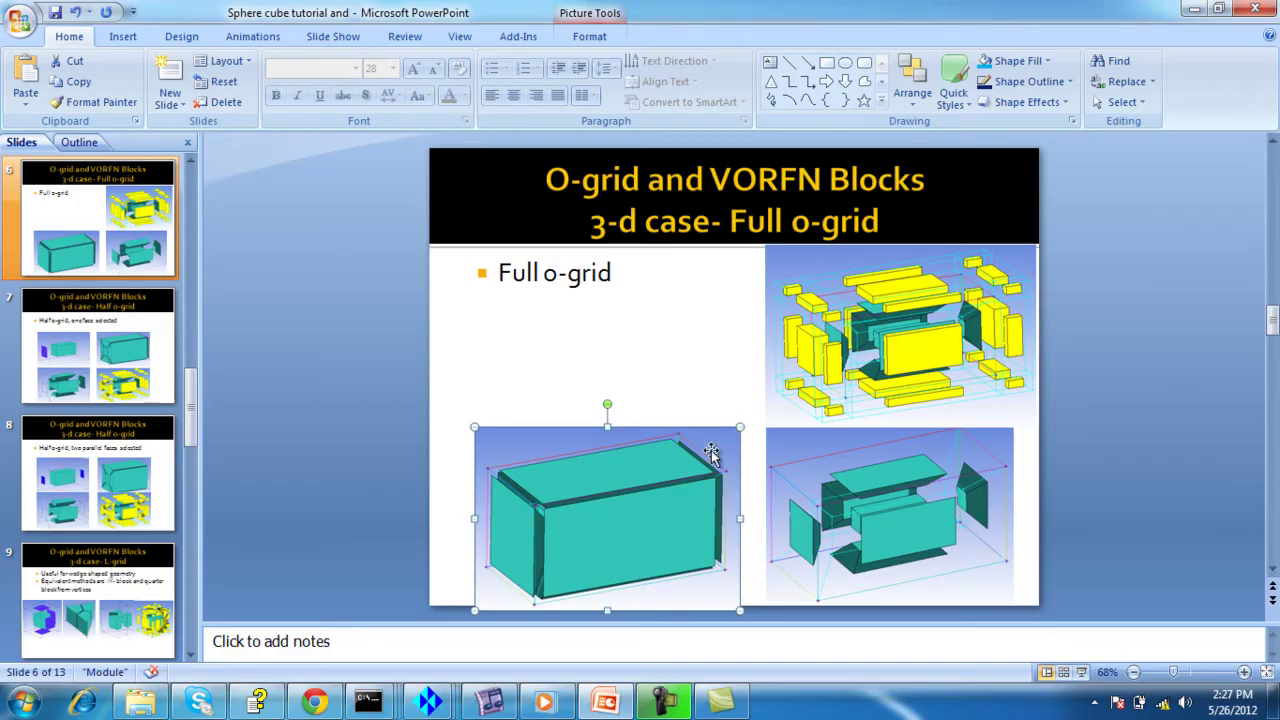
Step: Switch back to the wedge project in ICEM CFD and create a full O-grid from the whole 3D block without selecting faces
{"action": "mouse_move", "coordinate": [430, 700]}
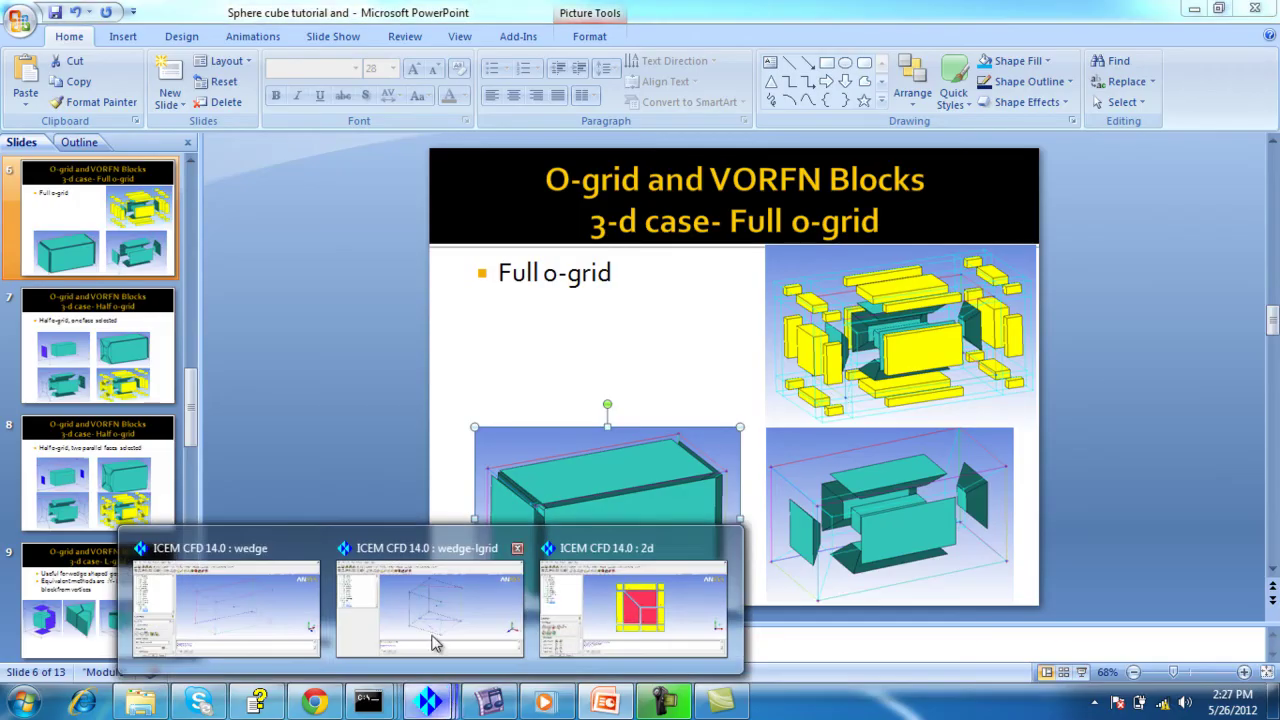
{"action": "left_click", "coordinate": [265, 604]}
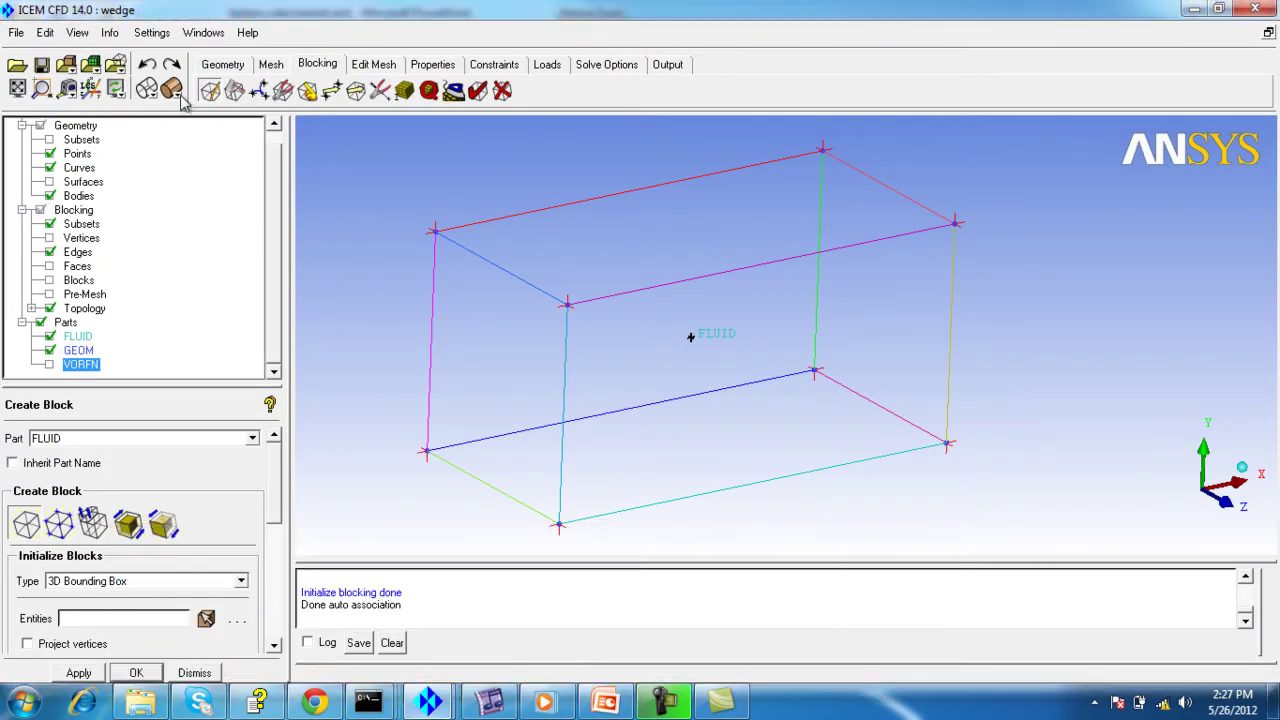
{"action": "left_click", "coordinate": [234, 90]}
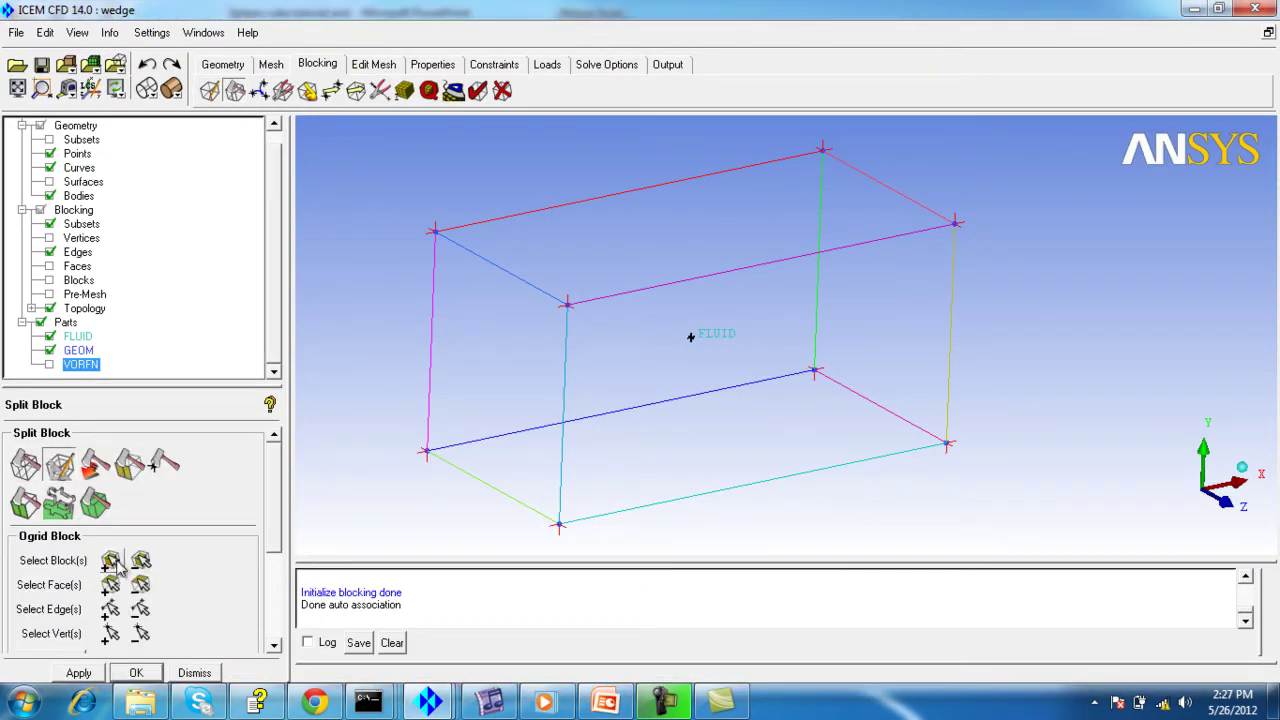
{"action": "left_click", "coordinate": [111, 560]}
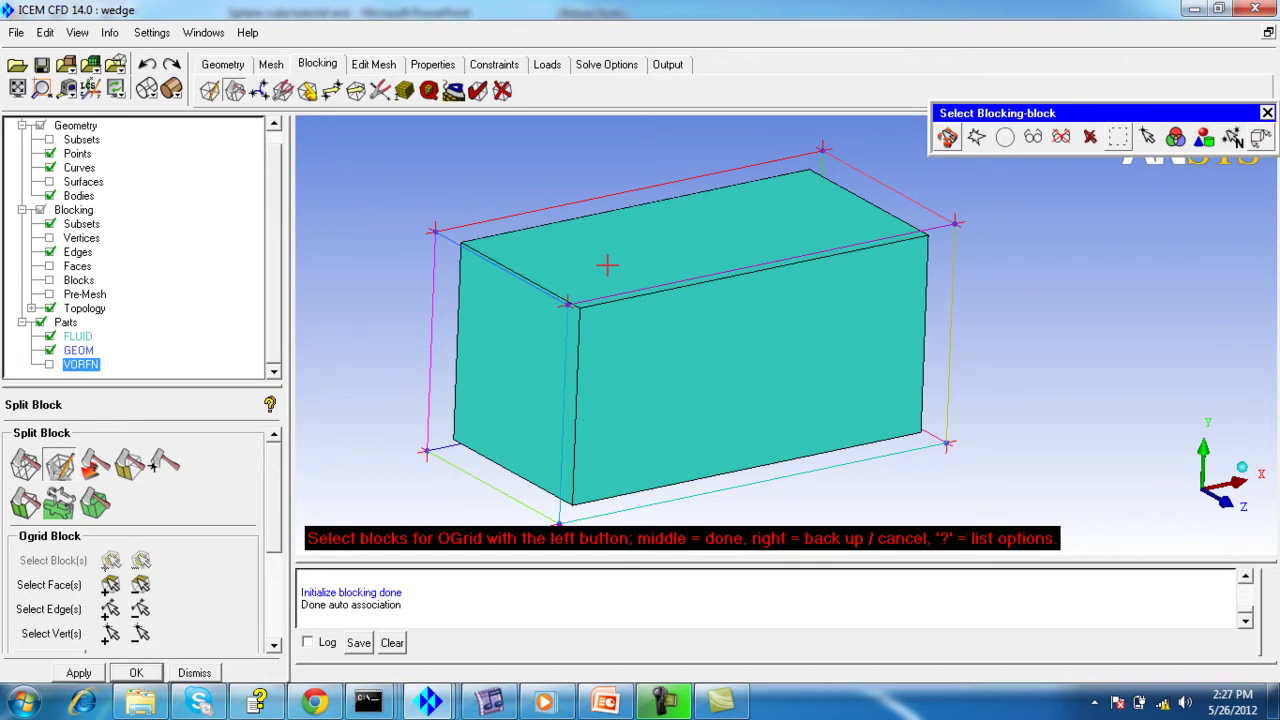
{"action": "middle_click", "coordinate": [471, 263]}
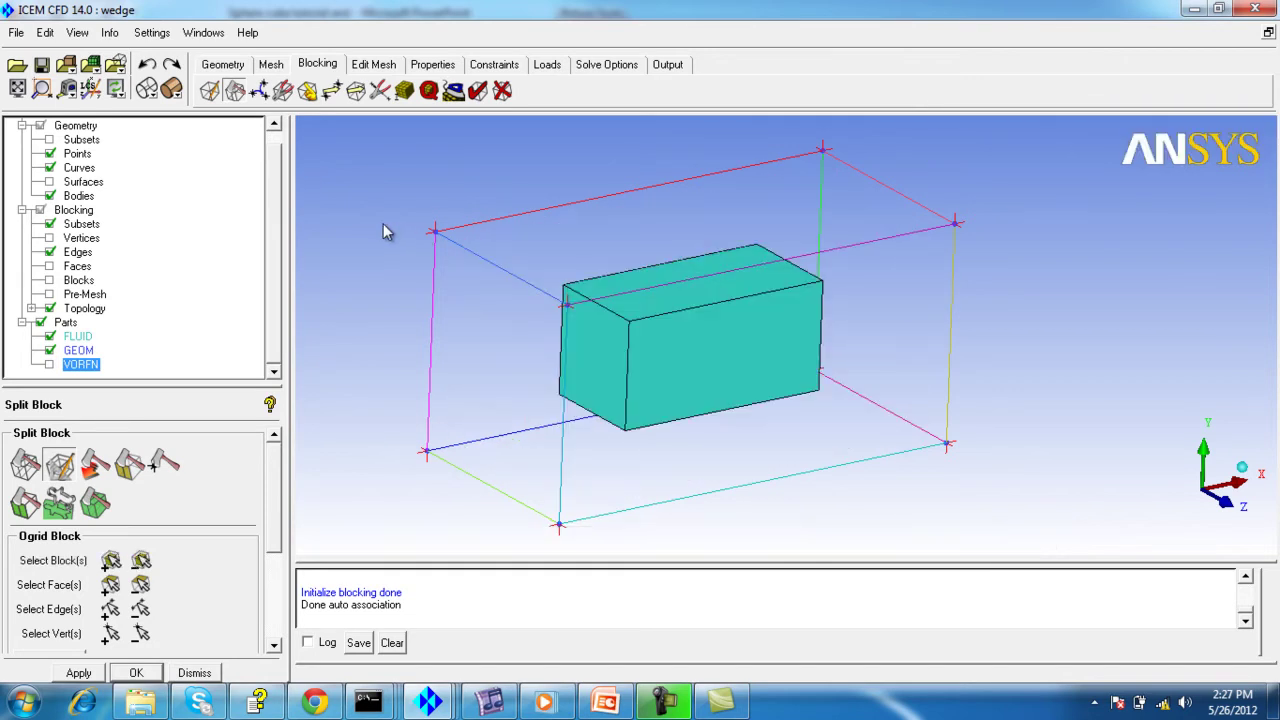
{"action": "scroll", "coordinate": [443, 410], "scroll_direction": "down", "scroll_amount": 2}
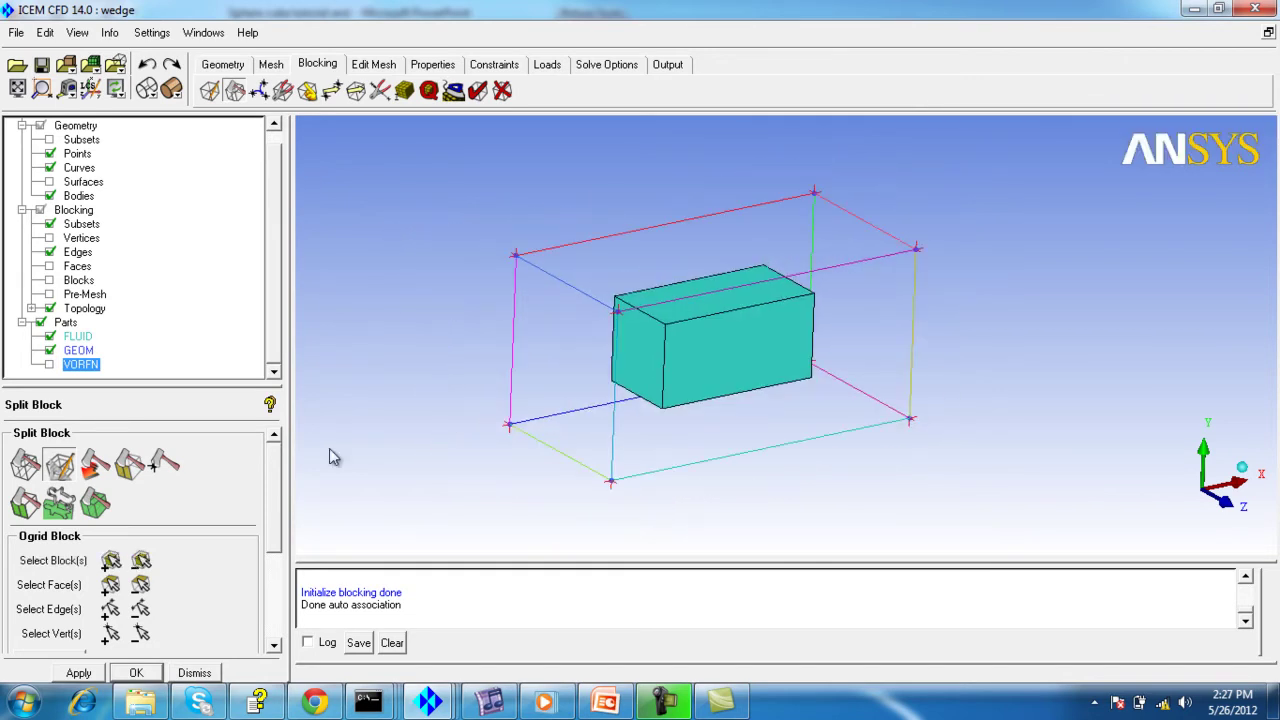
{"action": "left_click", "coordinate": [82, 674]}
Step: Turn on the display of blocks and disable Whole blocks so the O-grid blocks are drawn separated
{"action": "left_click_drag", "start_coordinate": [429, 317], "coordinate": [144, 260]}
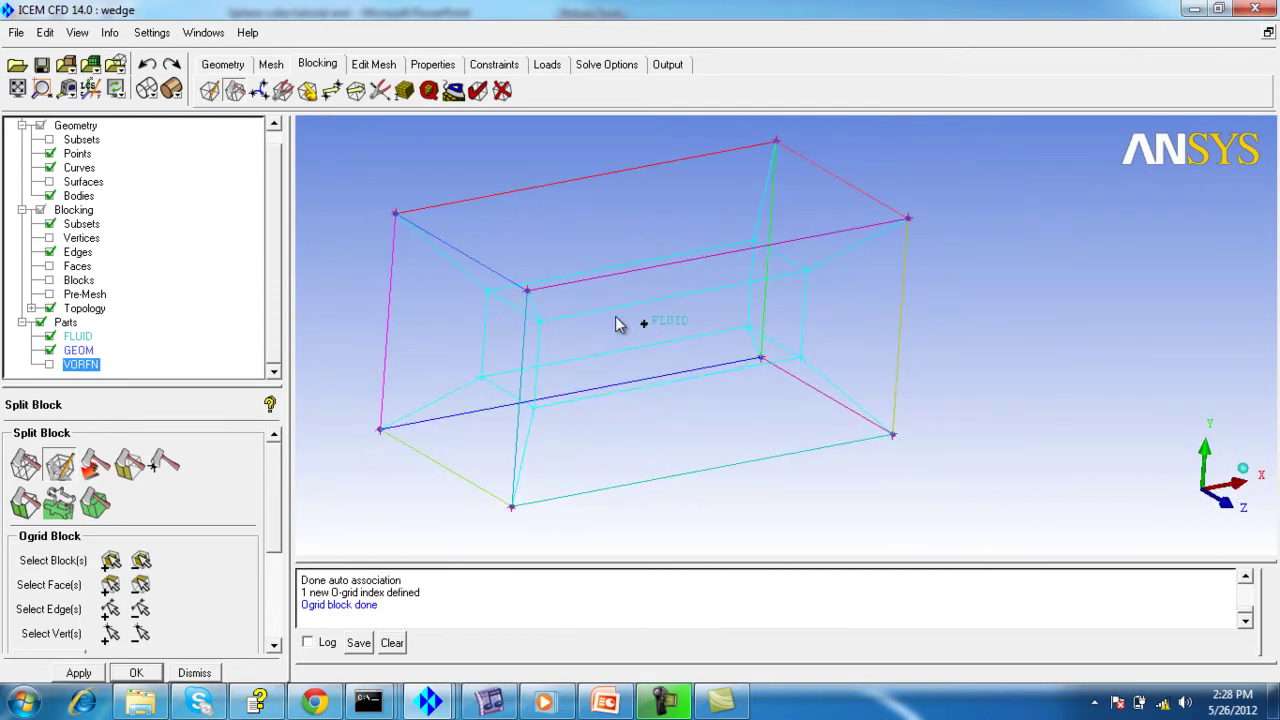
{"action": "left_click", "coordinate": [50, 280]}
{"action": "left_click_drag", "start_coordinate": [595, 324], "coordinate": [466, 311]}
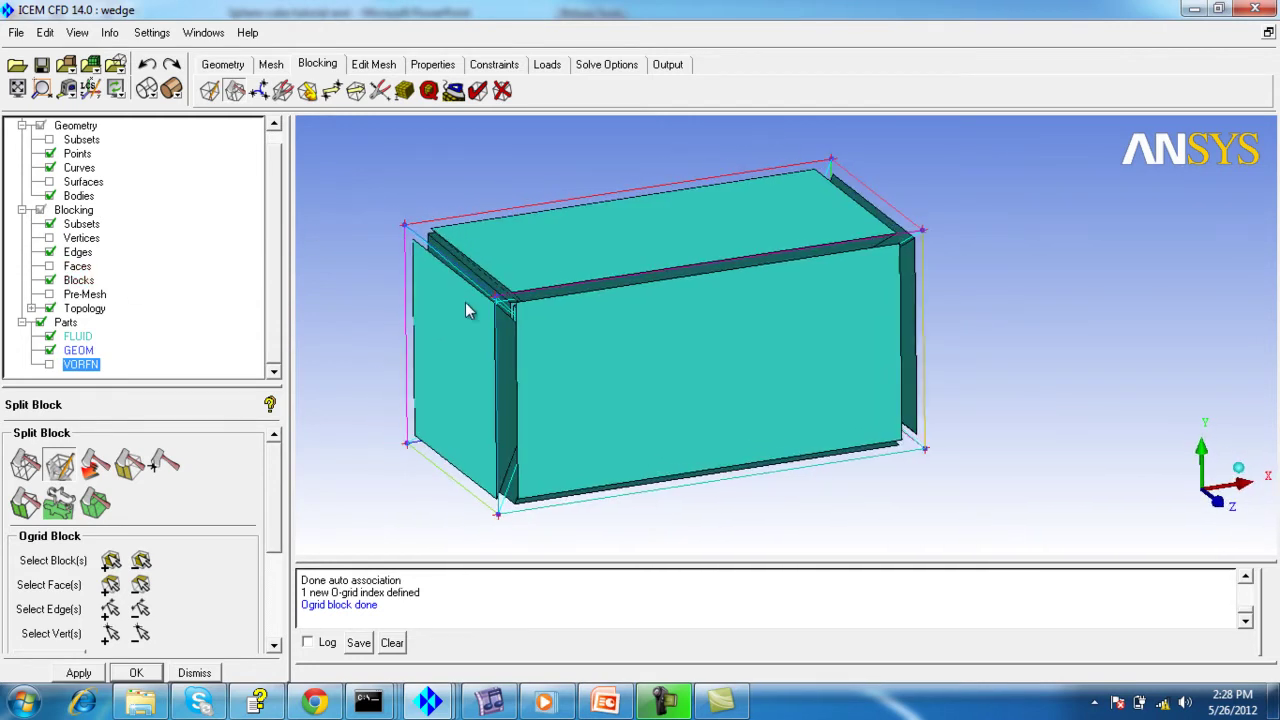
{"action": "right_click", "coordinate": [86, 284]}
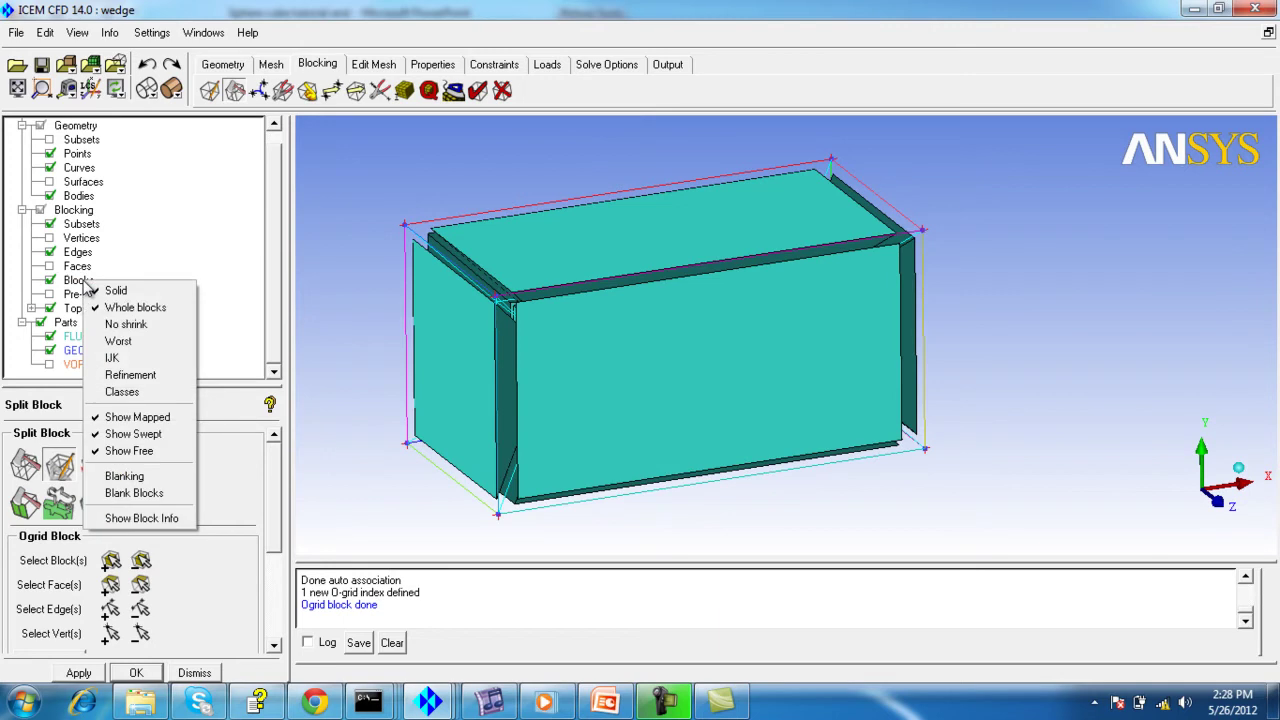
{"action": "left_click", "coordinate": [122, 309]}
{"action": "left_click_drag", "start_coordinate": [737, 329], "coordinate": [751, 251]}
{"action": "scroll", "coordinate": [686, 317], "scroll_direction": "down", "scroll_amount": 2}
{"action": "left_click_drag", "start_coordinate": [677, 320], "coordinate": [728, 252]}
{"action": "mouse_move", "coordinate": [595, 333]}
{"action": "left_mouse_down"}
{"action": "mouse_move", "coordinate": [680, 358]}
{"action": "mouse_move", "coordinate": [741, 336]}
{"action": "mouse_move", "coordinate": [617, 344]}
{"action": "left_mouse_up"}
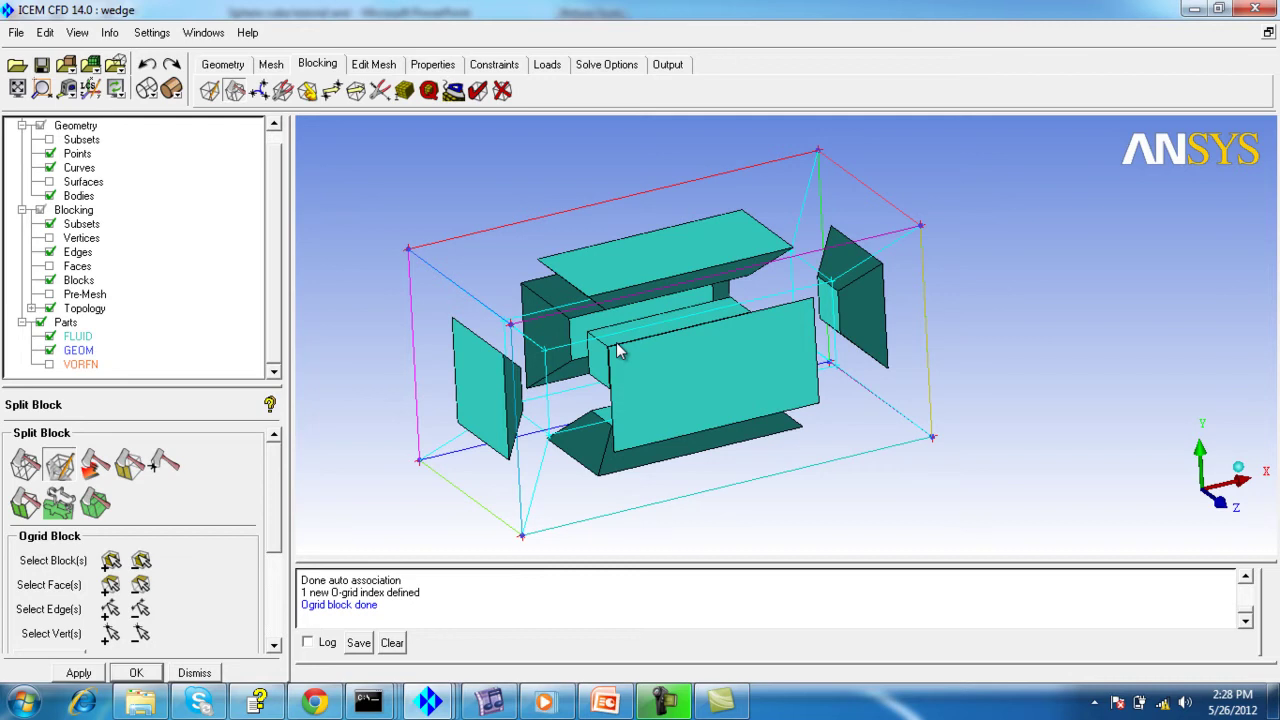
Step: Show the VORFN part to examine the outer blocks around the 3D O-grid, and hide it again
{"action": "left_click", "coordinate": [51, 365]}
{"action": "mouse_move", "coordinate": [789, 351]}
{"action": "left_mouse_down"}
{"action": "mouse_move", "coordinate": [723, 317]}
{"action": "mouse_move", "coordinate": [740, 251]}
{"action": "mouse_move", "coordinate": [628, 289]}
{"action": "mouse_move", "coordinate": [620, 305]}
{"action": "mouse_move", "coordinate": [690, 340]}
{"action": "mouse_move", "coordinate": [749, 320]}
{"action": "mouse_move", "coordinate": [681, 335]}
{"action": "mouse_move", "coordinate": [827, 374]}
{"action": "mouse_move", "coordinate": [697, 349]}
{"action": "mouse_move", "coordinate": [809, 357]}
{"action": "mouse_move", "coordinate": [710, 354]}
{"action": "mouse_move", "coordinate": [775, 340]}
{"action": "left_mouse_up"}
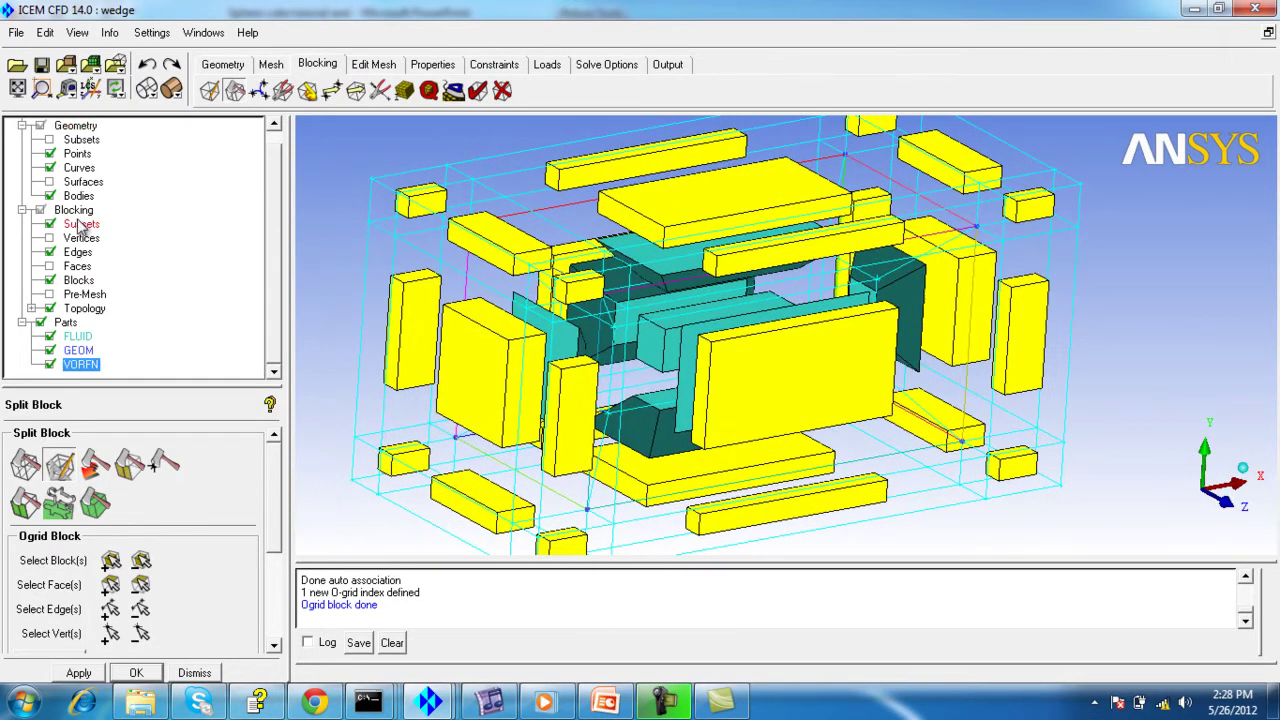
{"action": "left_click", "coordinate": [50, 365]}
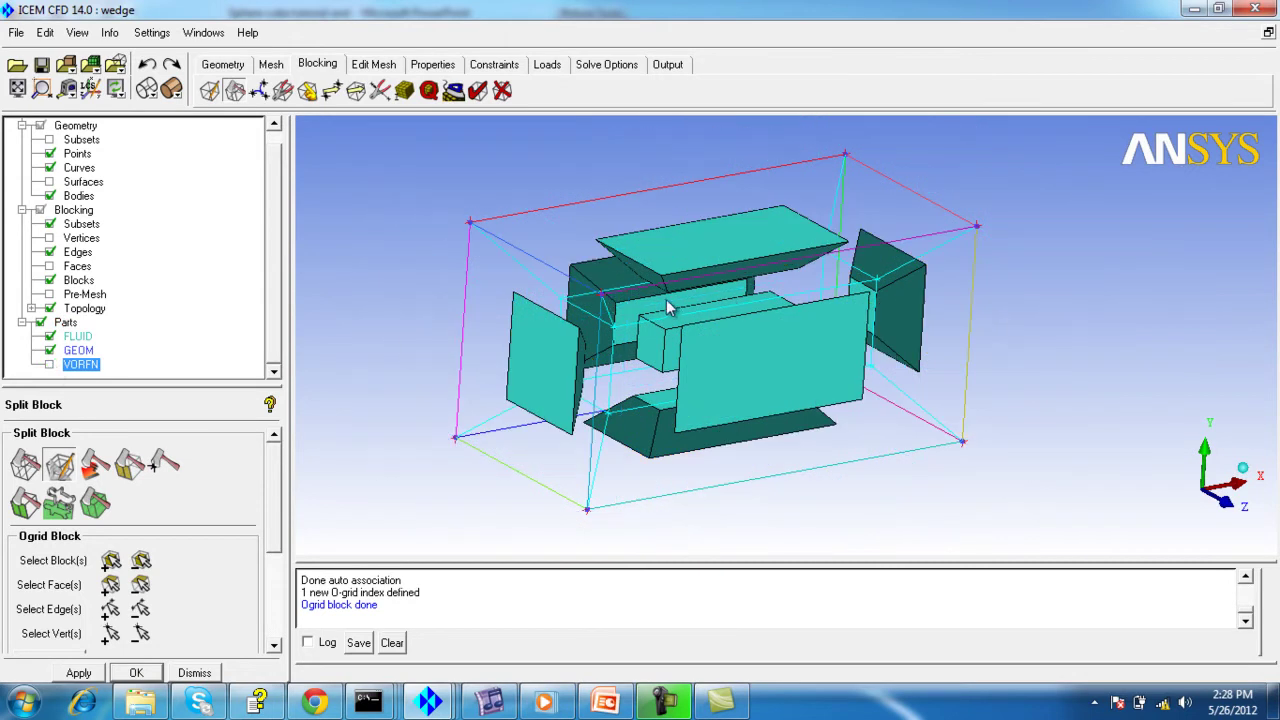
Step: Undo the full O-grid split on the wedge block
{"action": "left_click", "coordinate": [147, 65]}
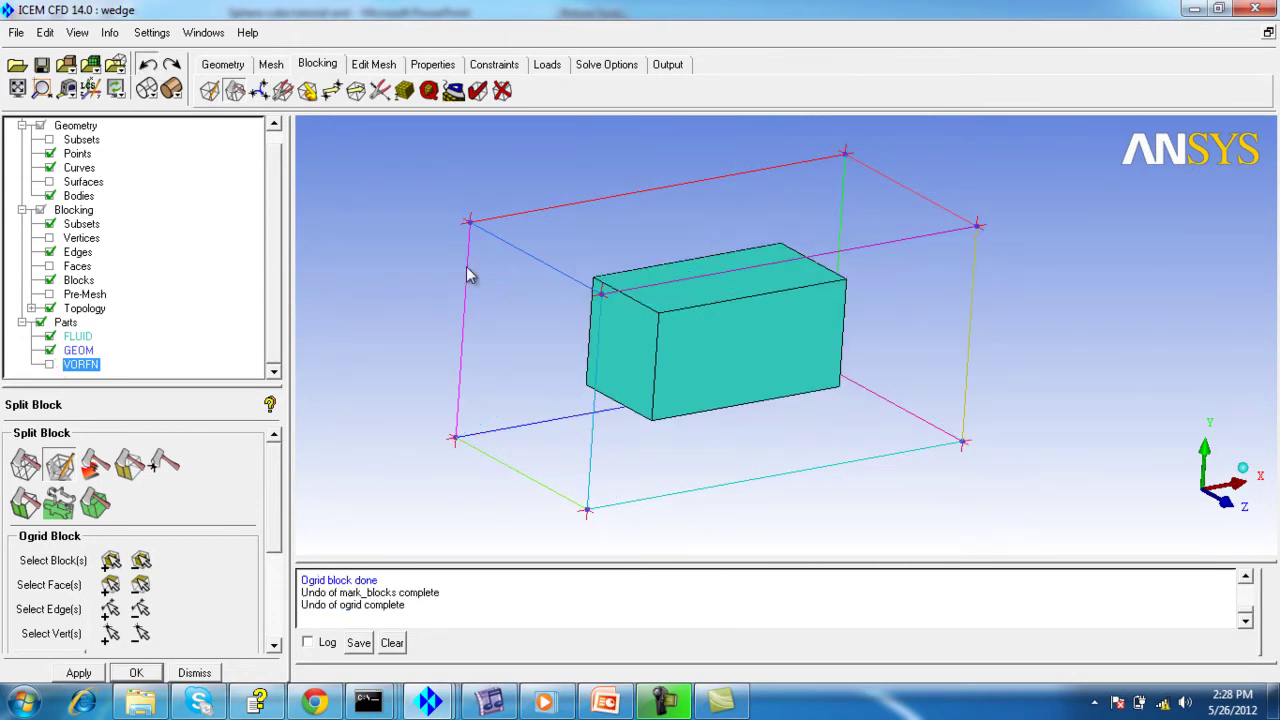
{"action": "left_click_drag", "start_coordinate": [520, 290], "coordinate": [466, 240]}
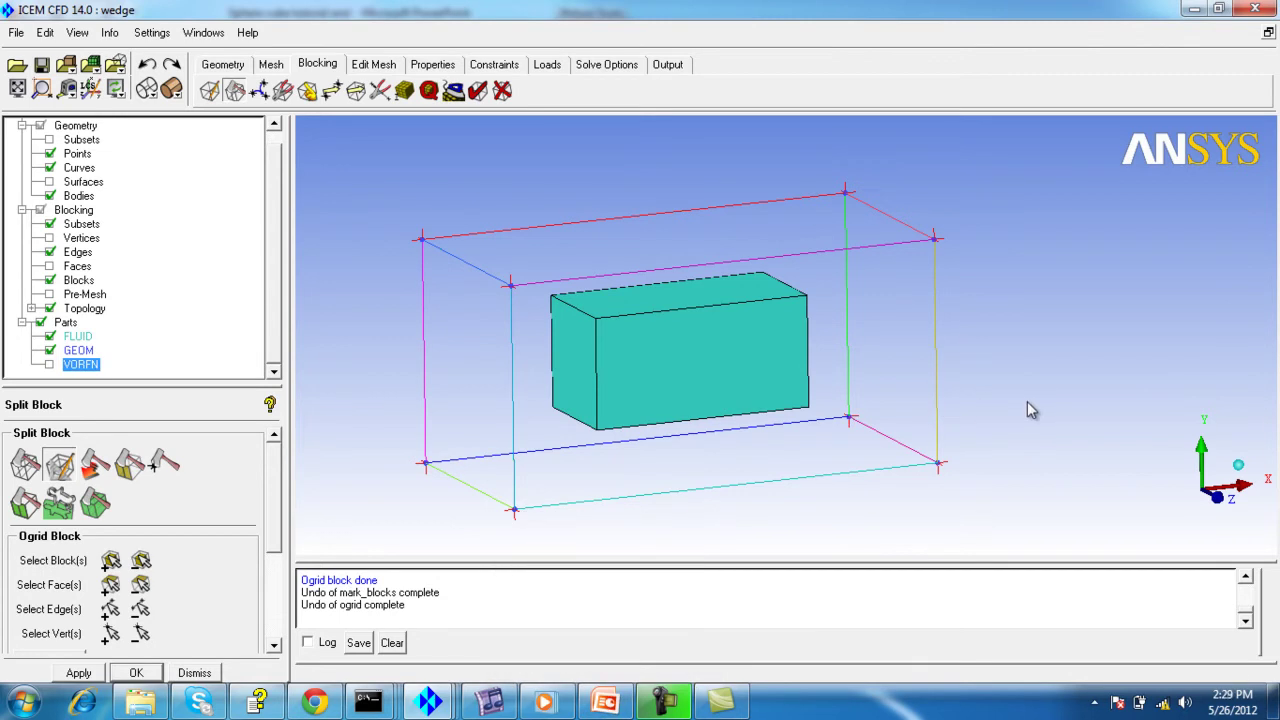
Step: Switch to PowerPoint and view the 3D half O-grid slides for one face and two parallel faces selected as a slide show
{"action": "mouse_move", "coordinate": [607, 704]}
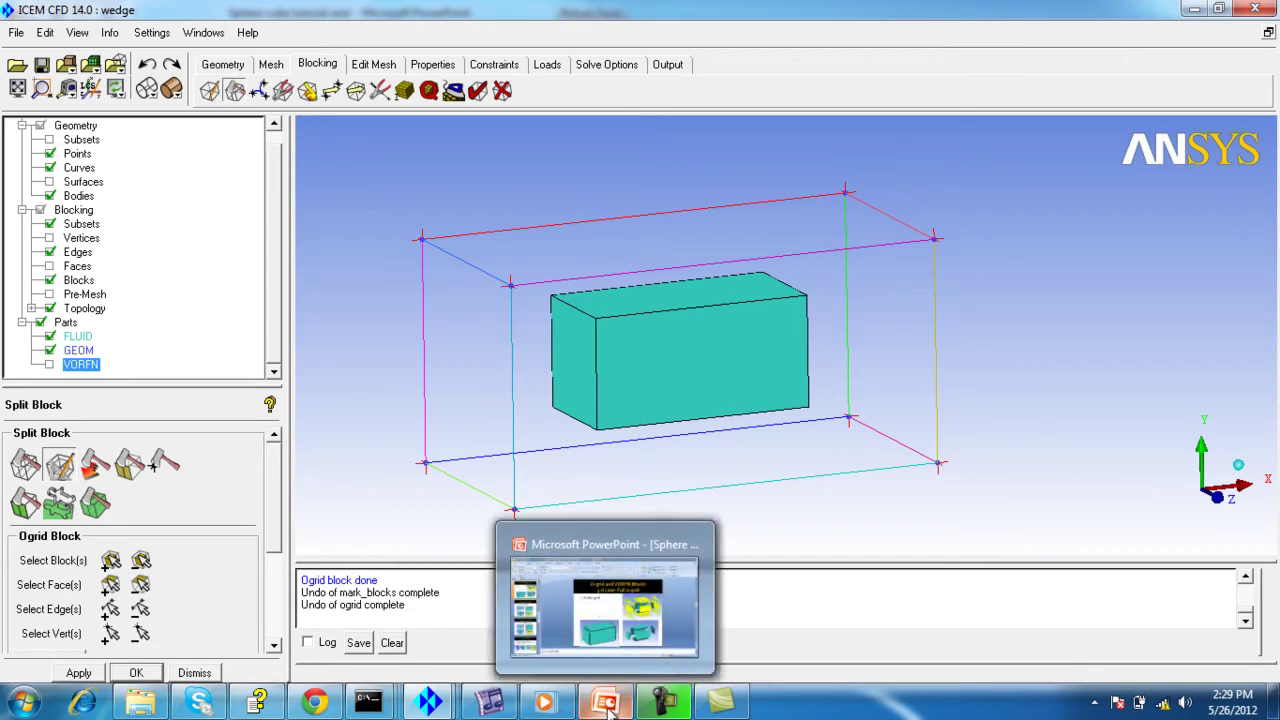
{"action": "left_click", "coordinate": [617, 632]}
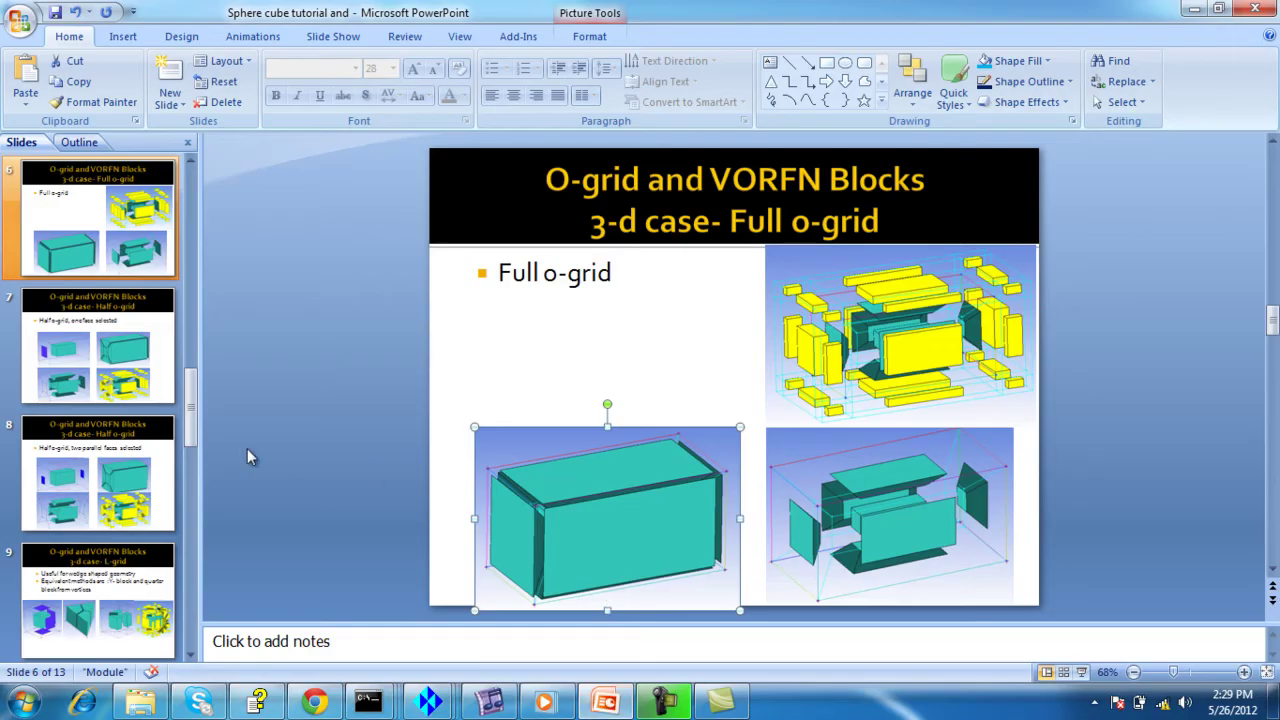
{"action": "left_click", "coordinate": [107, 475]}
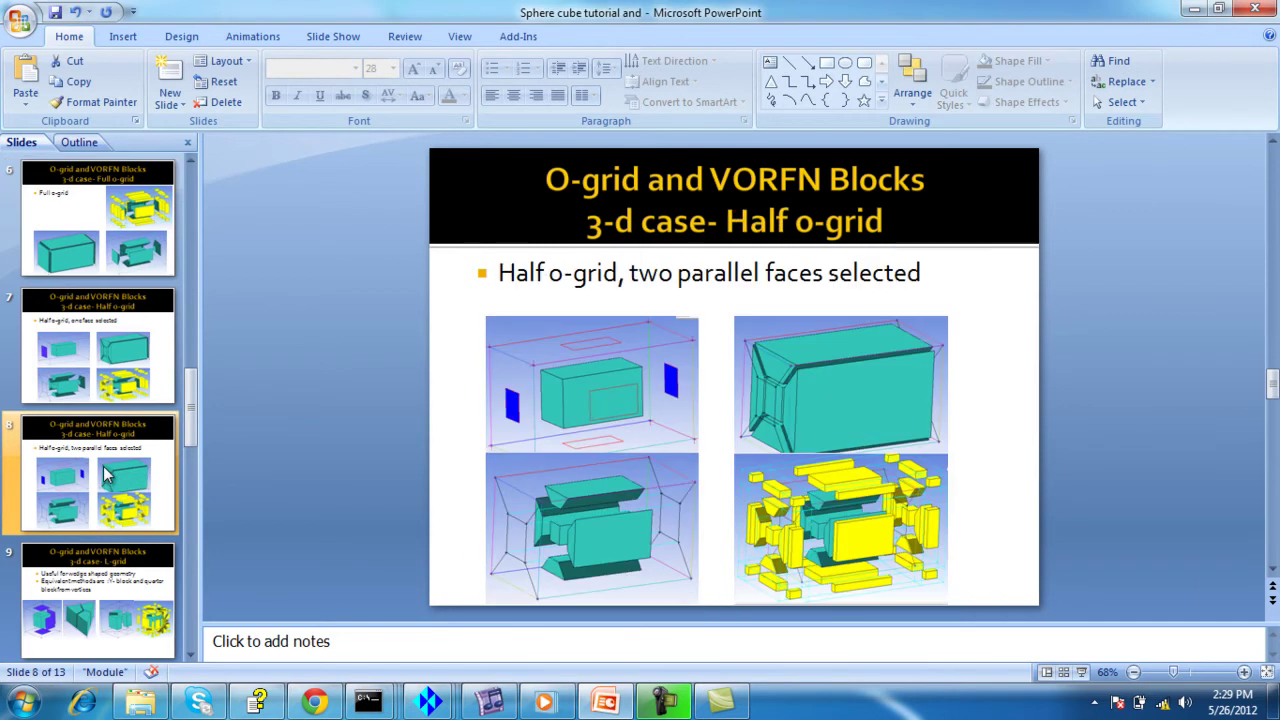
{"action": "left_click", "coordinate": [1081, 672]}
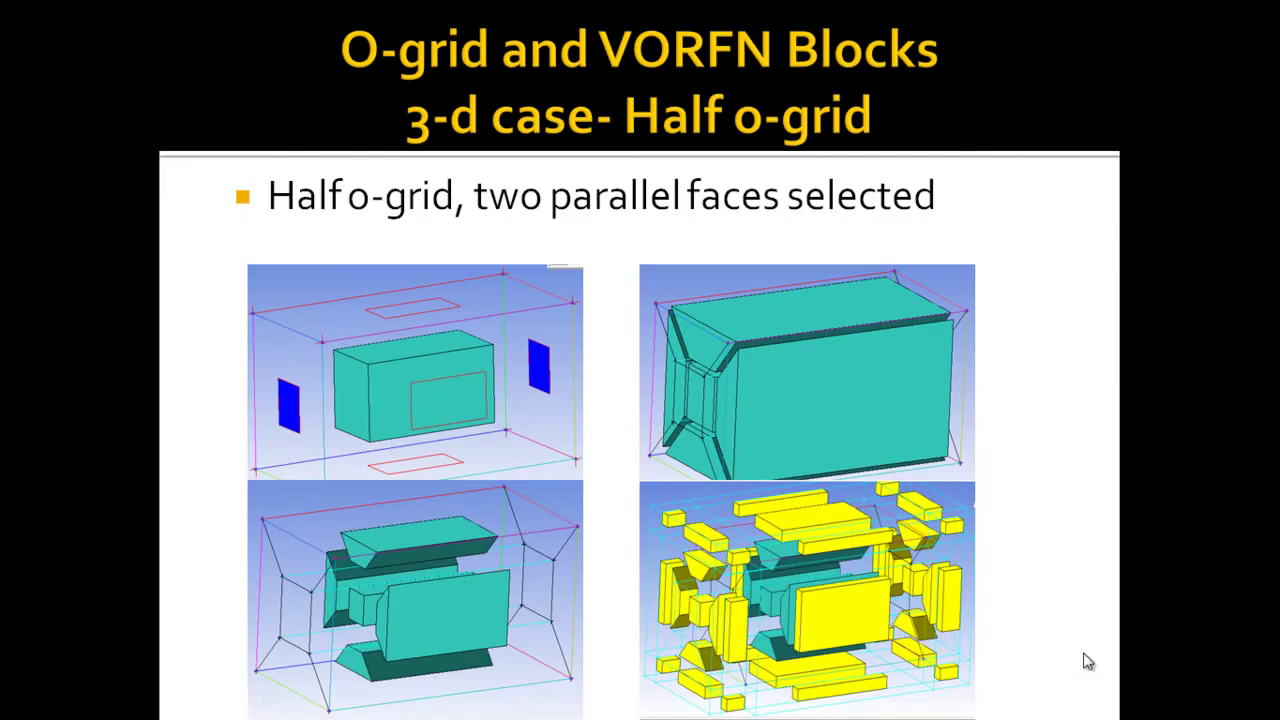
{"action": "left_click", "coordinate": [394, 205]}
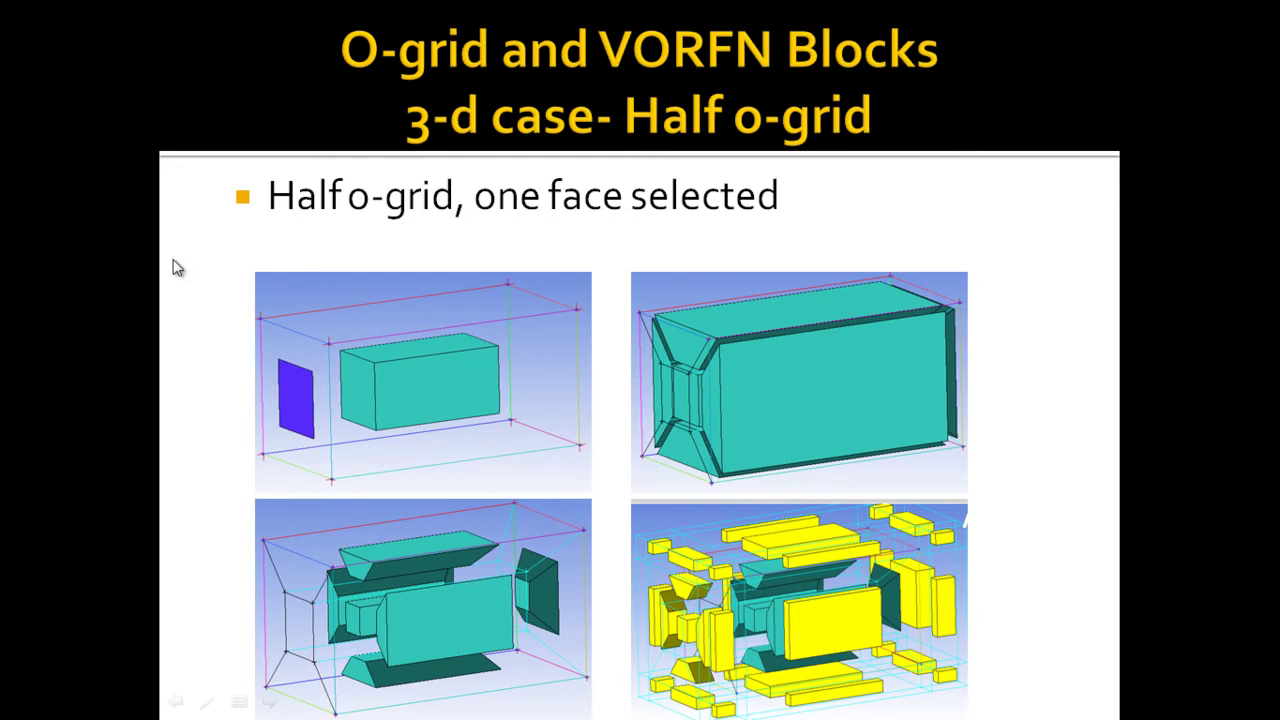
{"action": "key", "text": "Right"}
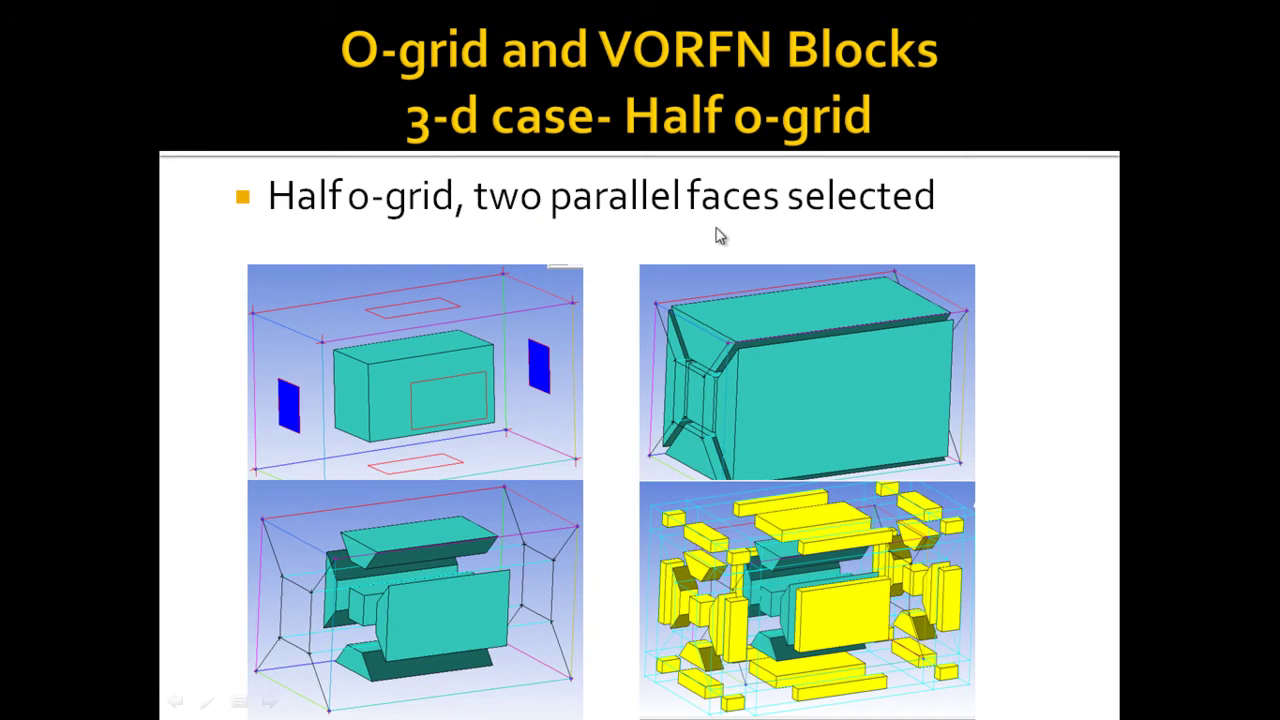
{"action": "key", "text": "Escape"}
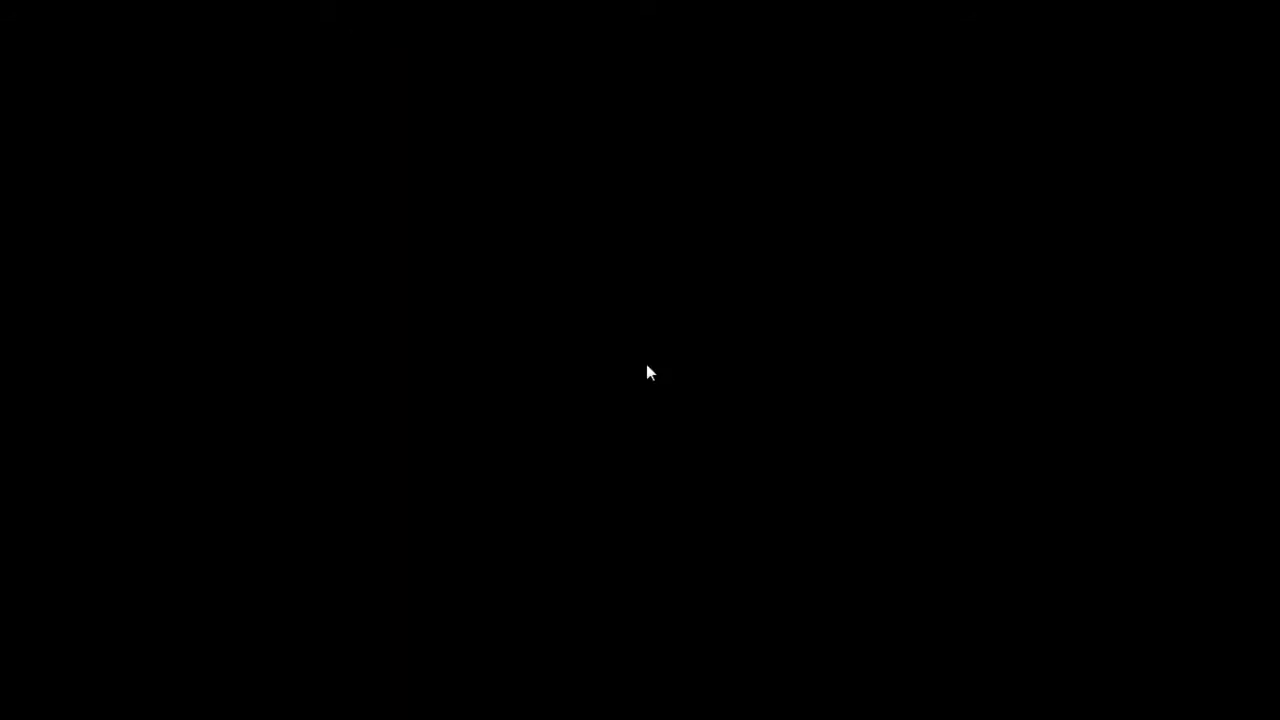
Step: Switch back to the wedge project in ICEM CFD and create a half O-grid from the block with one end face selected
{"action": "mouse_move", "coordinate": [435, 705]}
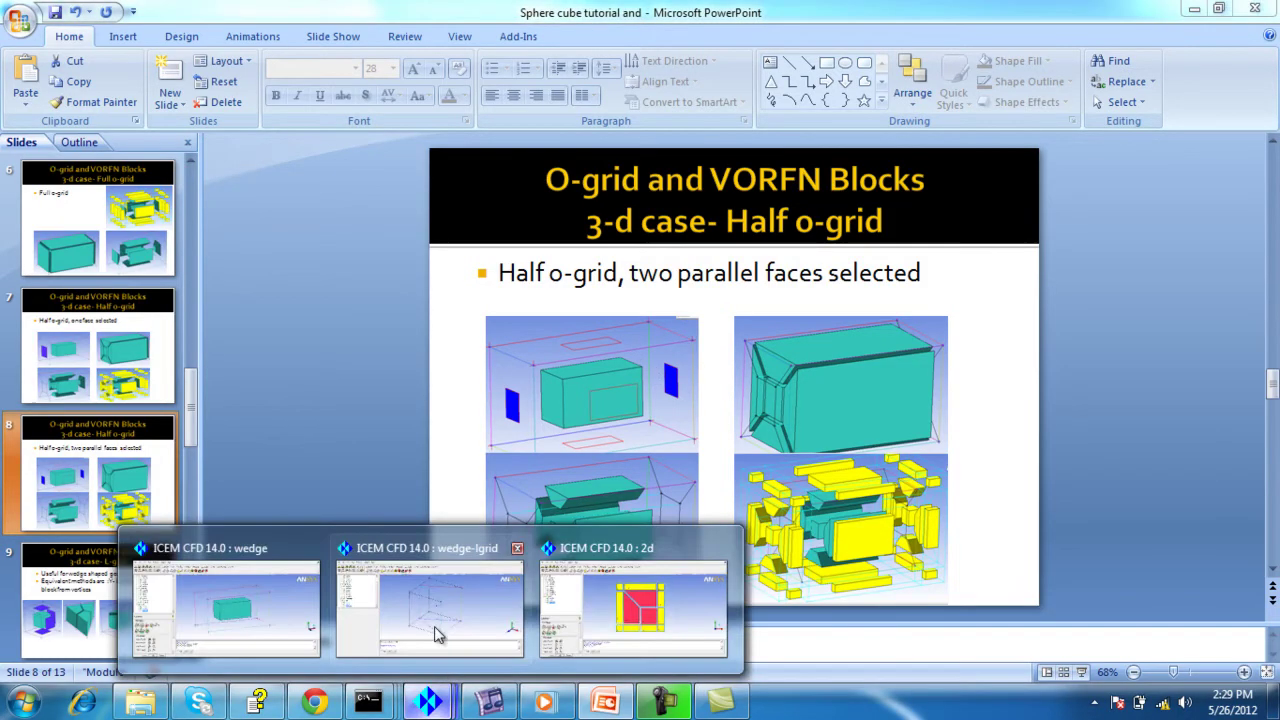
{"action": "left_click", "coordinate": [294, 617]}
{"action": "left_click", "coordinate": [110, 561]}
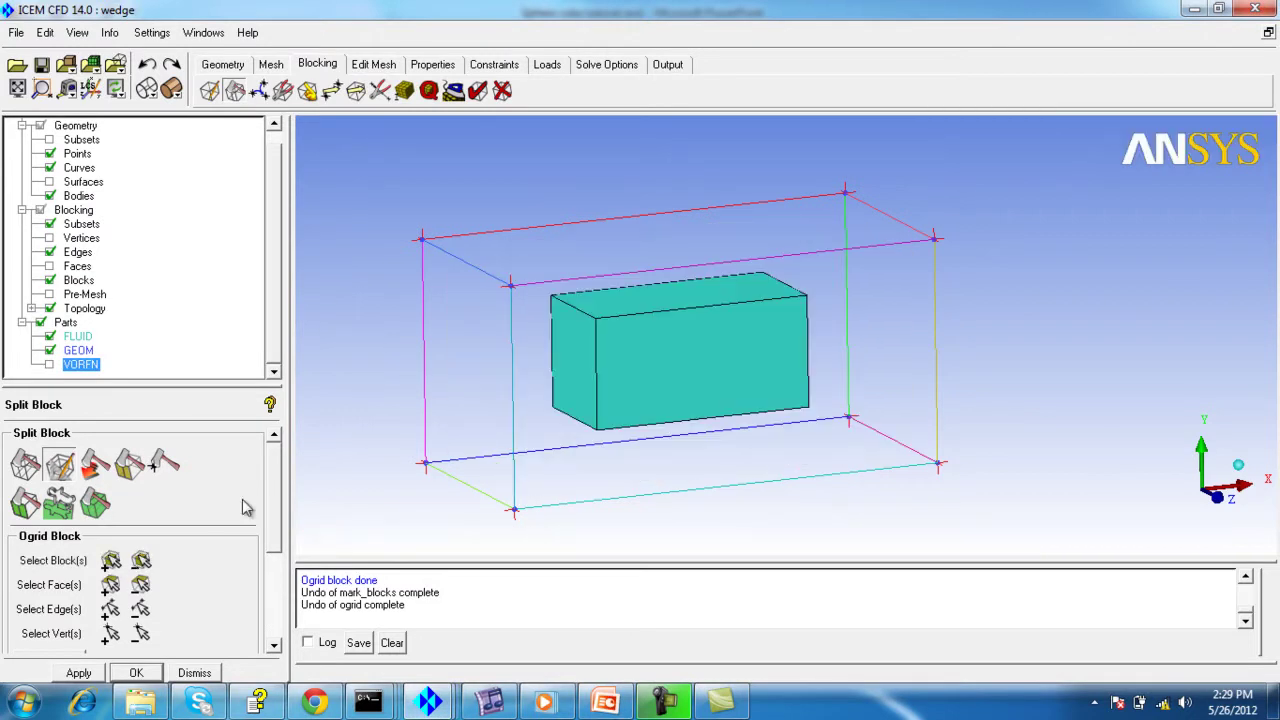
{"action": "left_click", "coordinate": [110, 584]}
{"action": "left_click", "coordinate": [470, 370]}
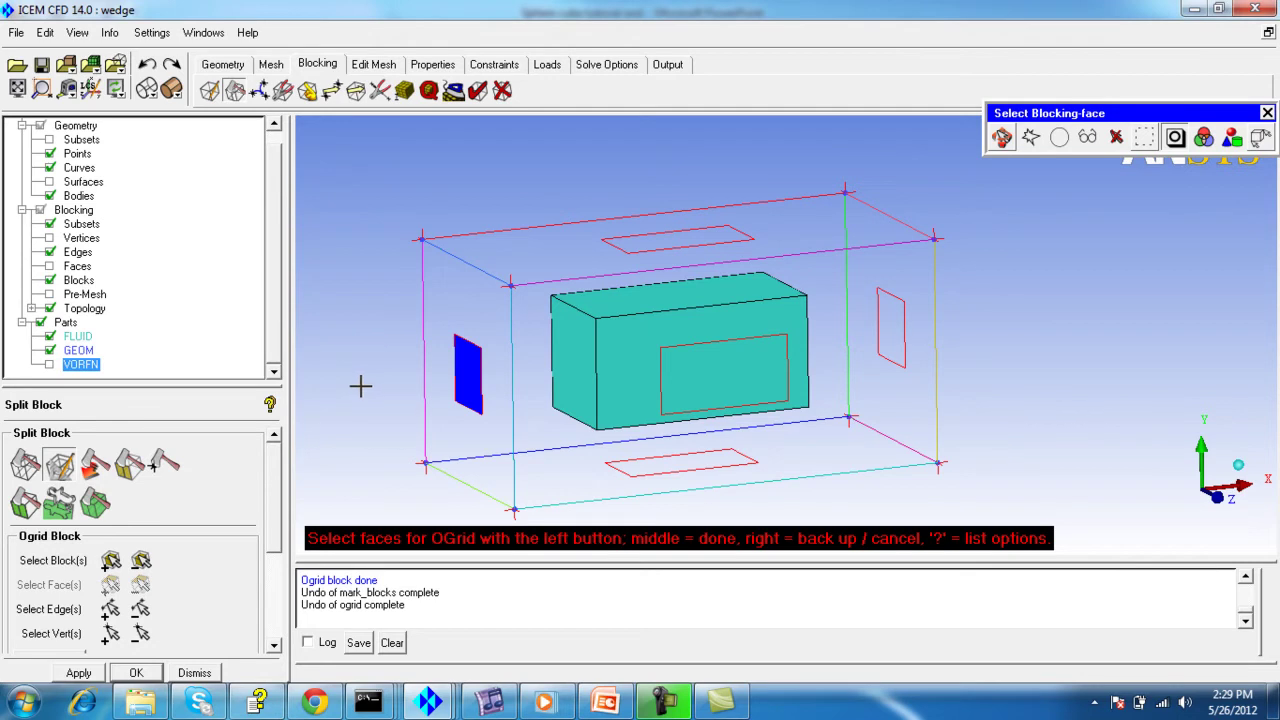
{"action": "middle_click", "coordinate": [344, 335]}
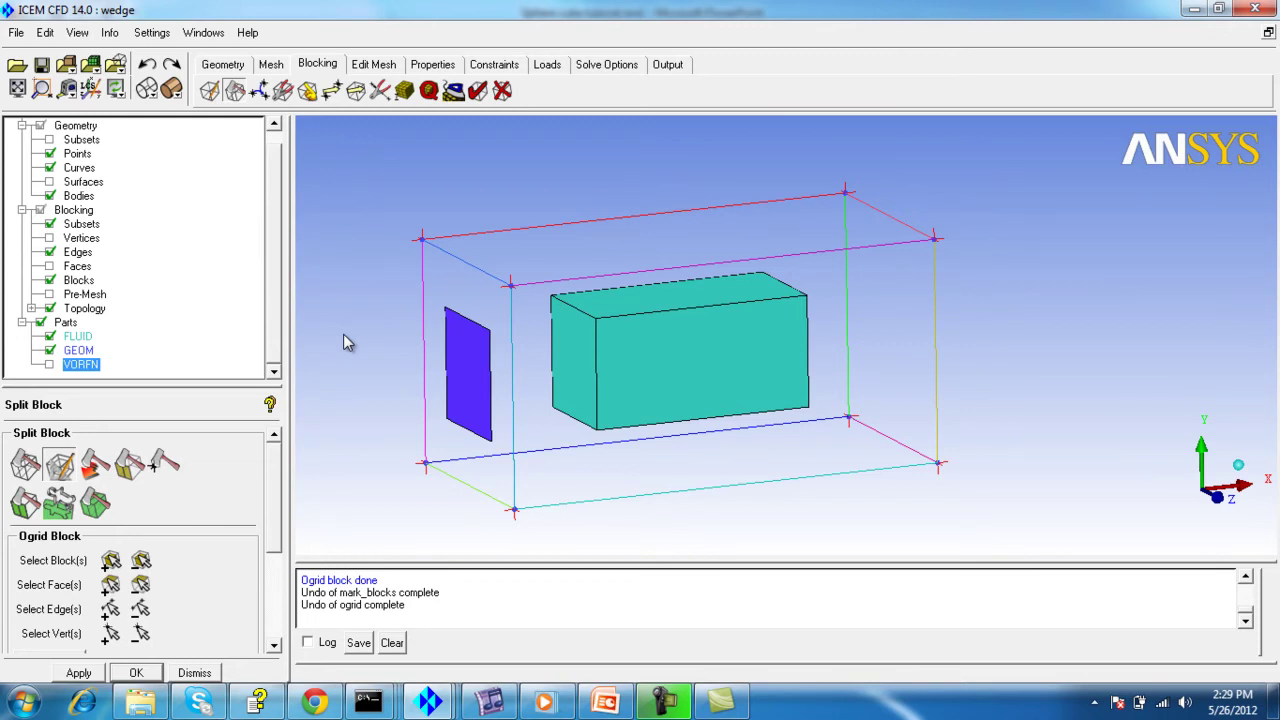
{"action": "left_click", "coordinate": [79, 672]}
Step: Examine the FLUID blocks of the one-face half O-grid, and show the VORFN part to inspect its outer blocks too
{"action": "left_click_drag", "start_coordinate": [565, 323], "coordinate": [1130, 310]}
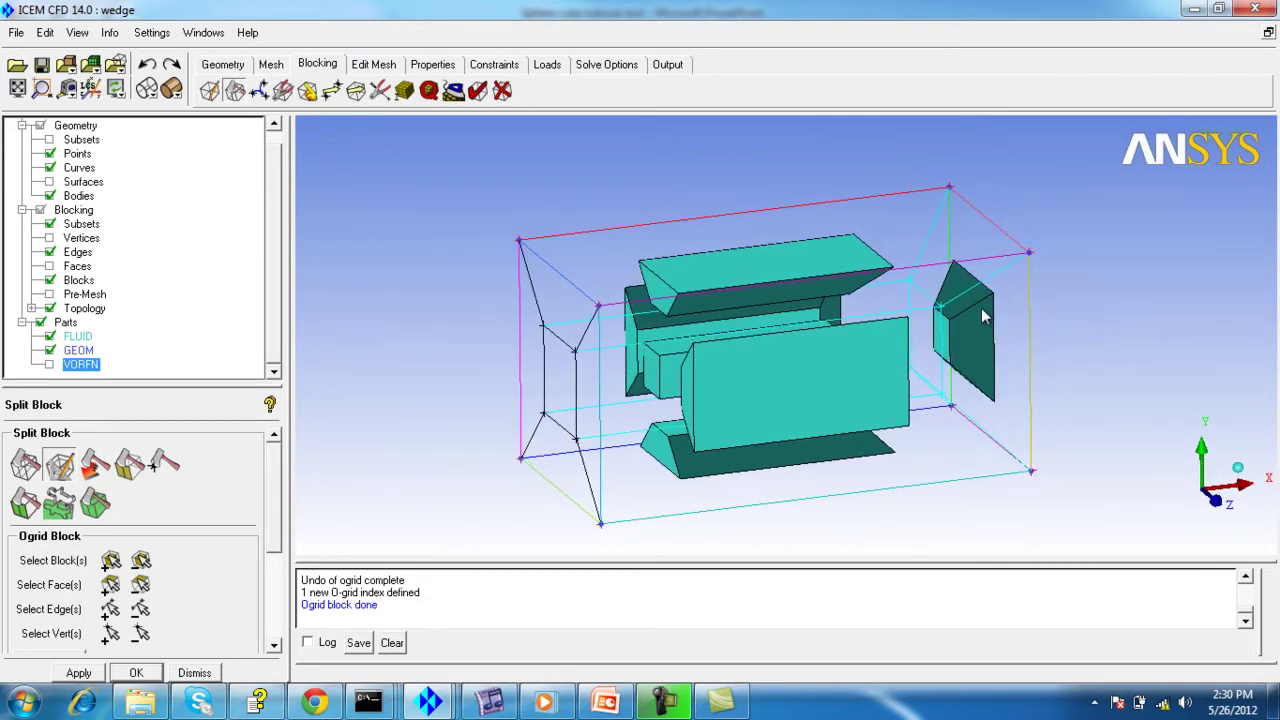
{"action": "left_click_drag", "start_coordinate": [991, 340], "coordinate": [768, 357]}
{"action": "left_click_drag", "start_coordinate": [658, 366], "coordinate": [698, 343]}
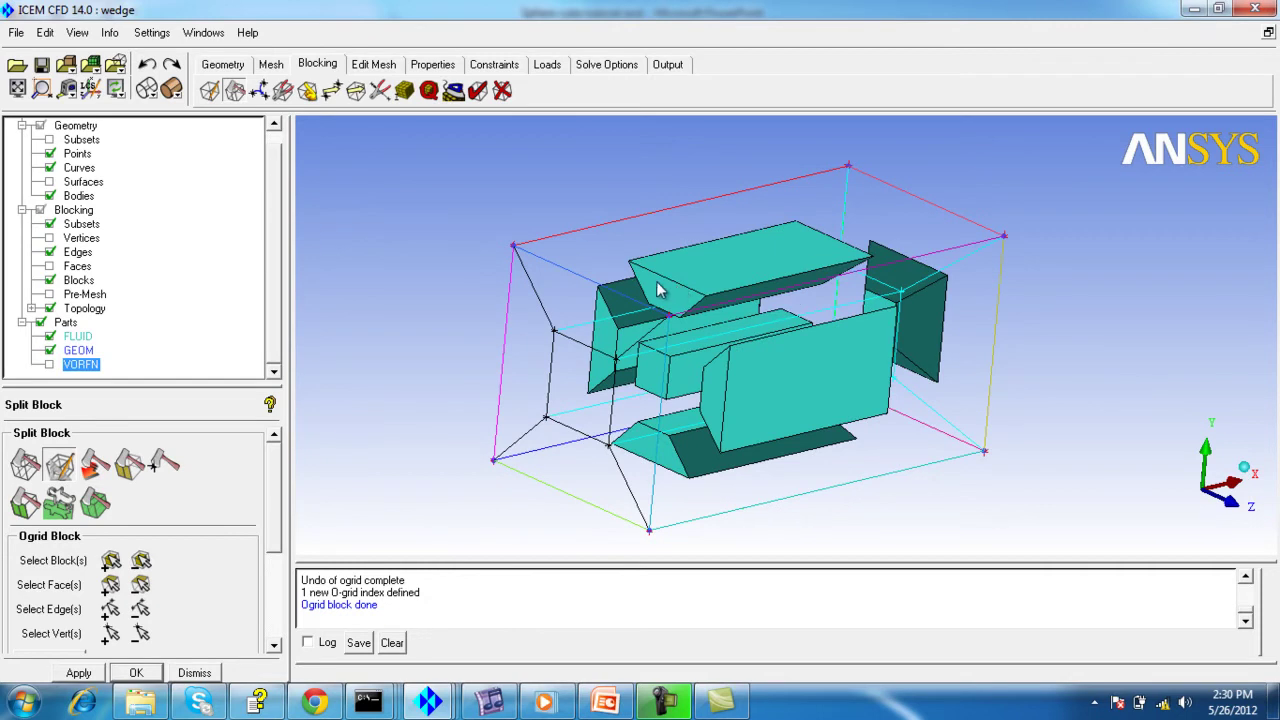
{"action": "left_click_drag", "start_coordinate": [717, 294], "coordinate": [640, 354]}
{"action": "left_click", "coordinate": [49, 364]}
{"action": "left_click_drag", "start_coordinate": [667, 398], "coordinate": [750, 348]}
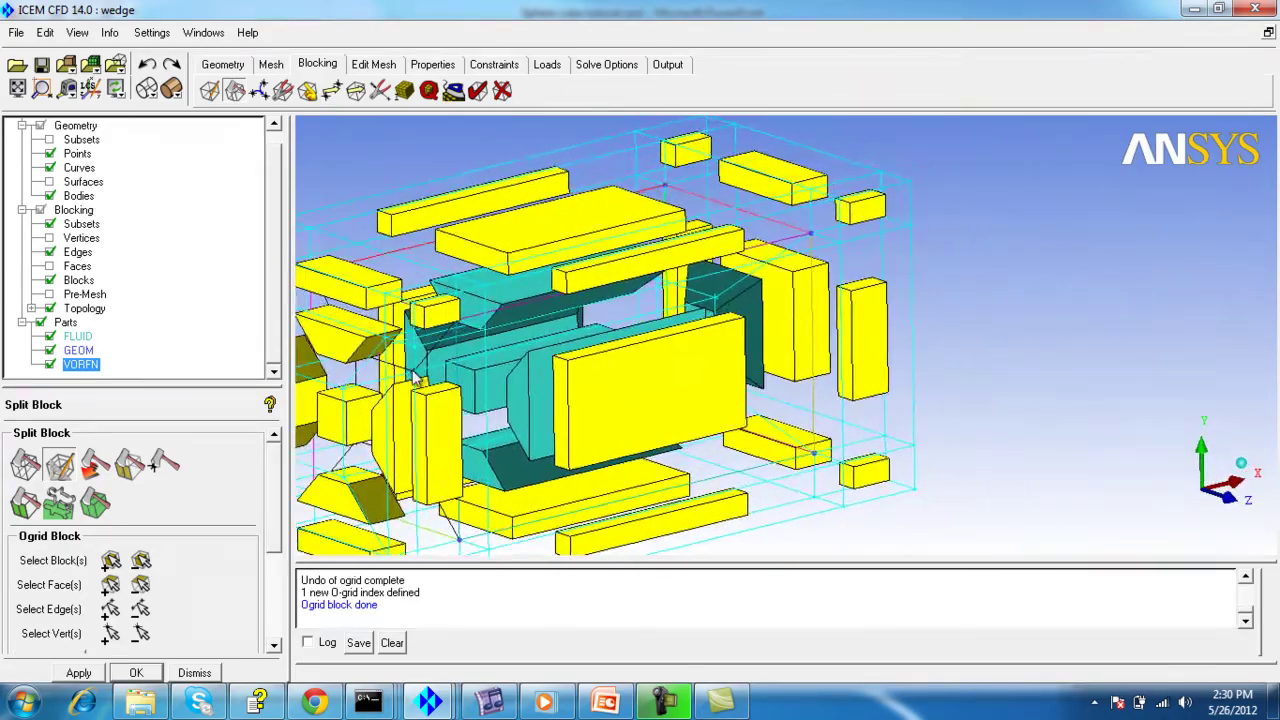
{"action": "scroll", "coordinate": [688, 345], "scroll_direction": "up", "scroll_amount": 4}
{"action": "scroll", "coordinate": [700, 335], "scroll_direction": "up", "scroll_amount": 1}
{"action": "scroll", "coordinate": [762, 300], "scroll_direction": "up", "scroll_amount": 2}
{"action": "scroll", "coordinate": [682, 372], "scroll_direction": "down", "scroll_amount": 3}
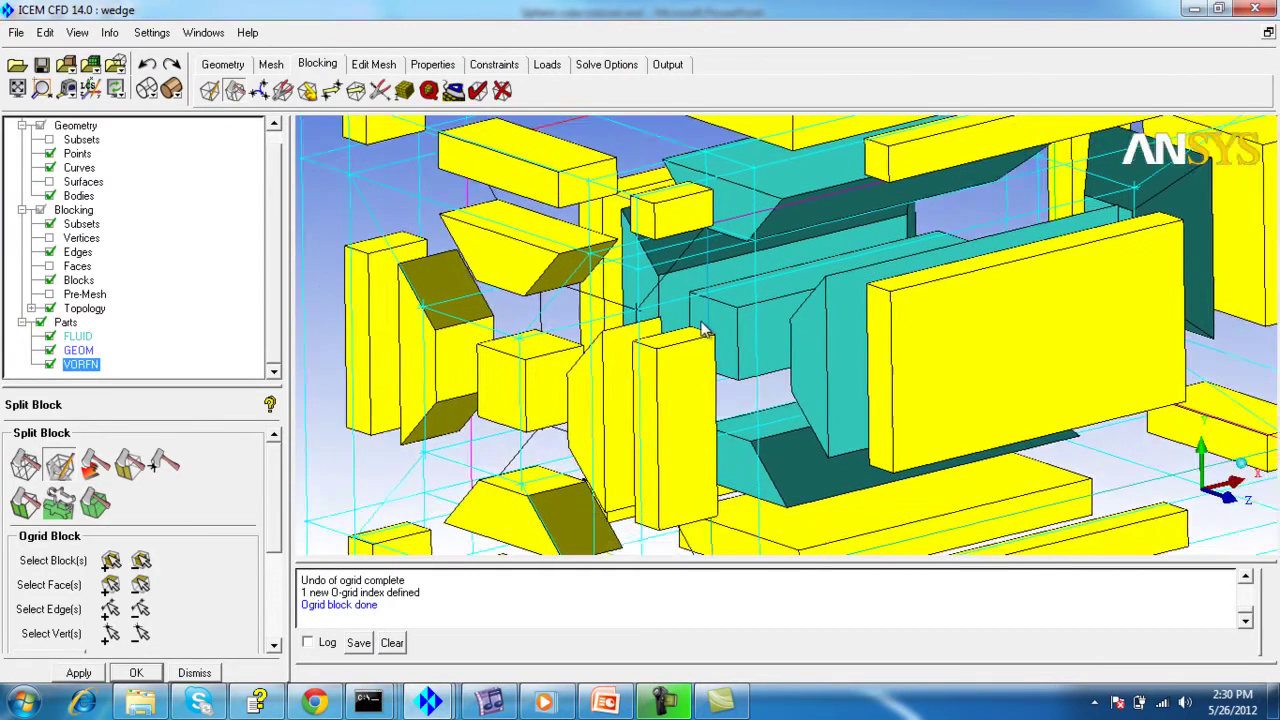
{"action": "left_click_drag", "start_coordinate": [690, 330], "coordinate": [770, 366]}
{"action": "scroll", "coordinate": [590, 360], "scroll_direction": "down", "scroll_amount": 3}
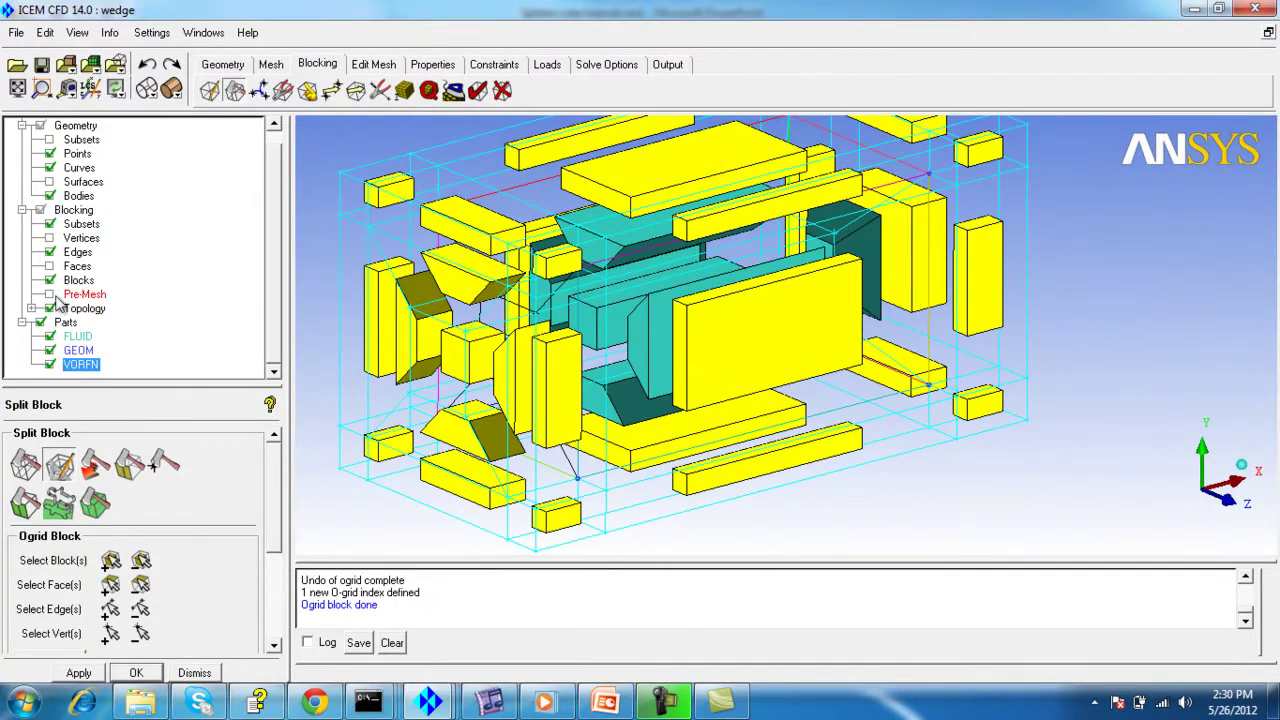
Step: Hide the VORFN part and undo the one-face half O-grid split
{"action": "left_click", "coordinate": [49, 364]}
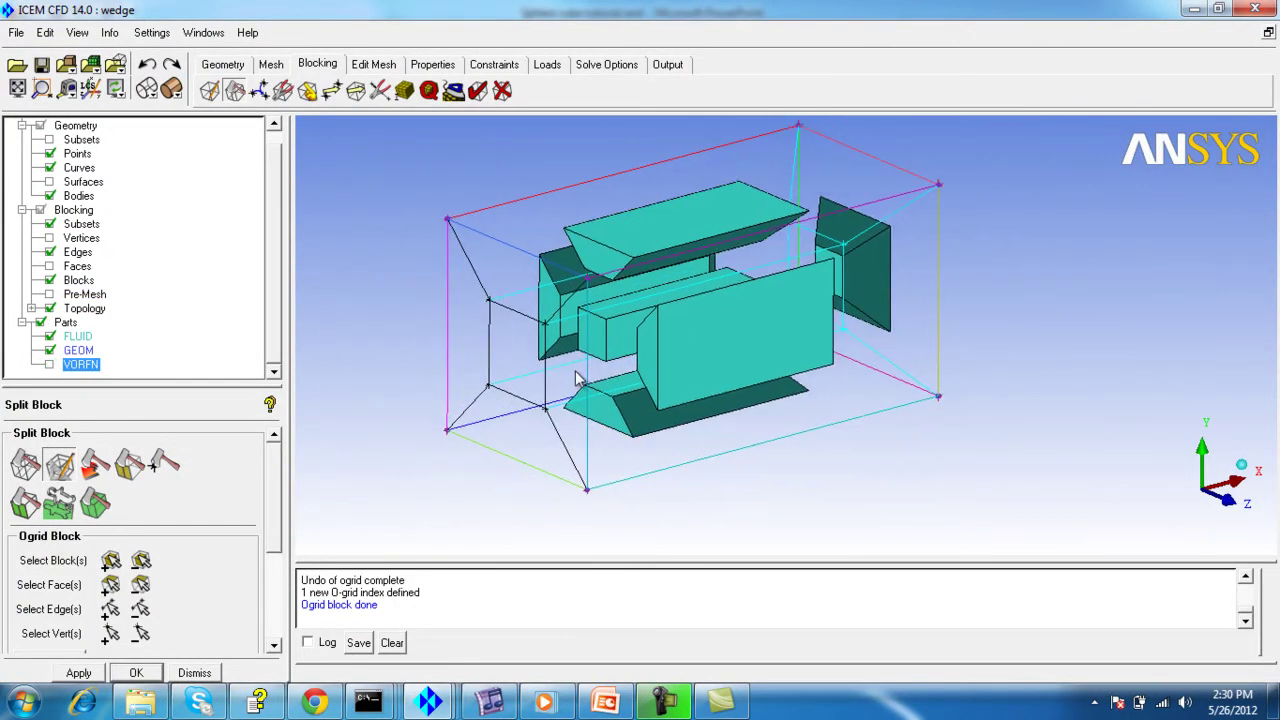
{"action": "left_click", "coordinate": [147, 64]}
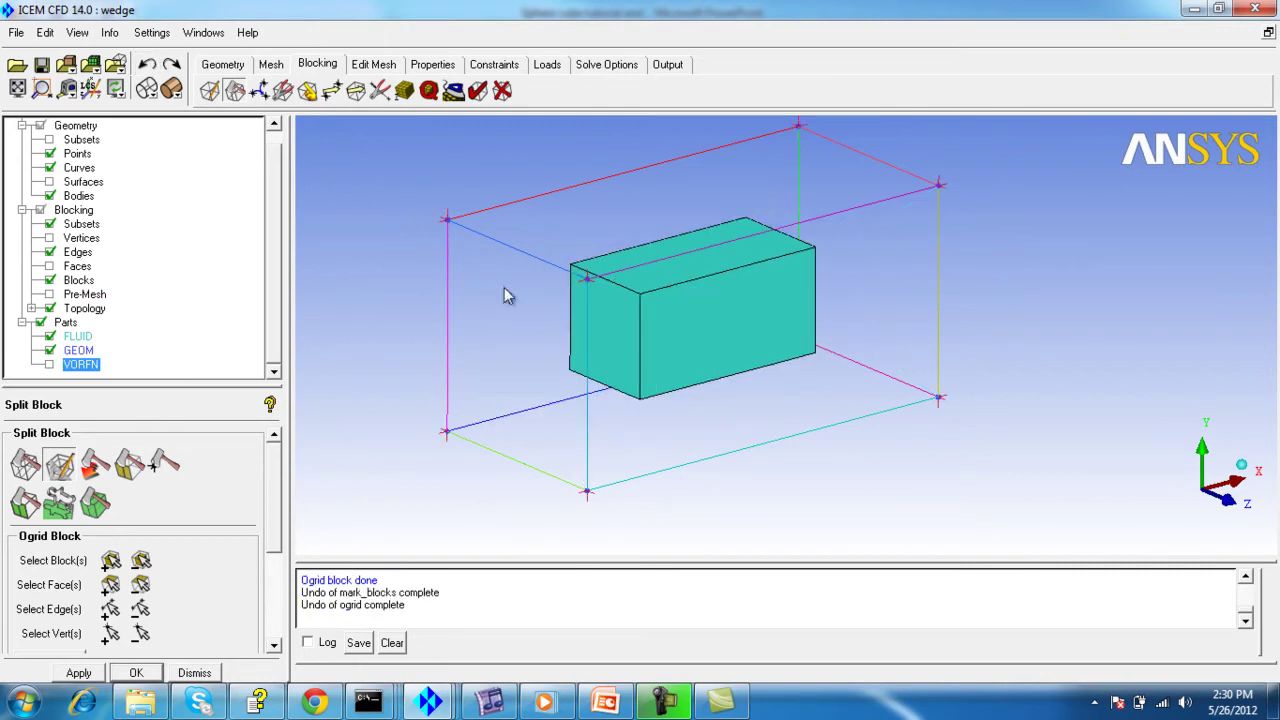
Step: Create a half O-grid from the block with its two parallel end faces selected
{"action": "left_click", "coordinate": [111, 585]}
{"action": "left_click", "coordinate": [516, 330]}
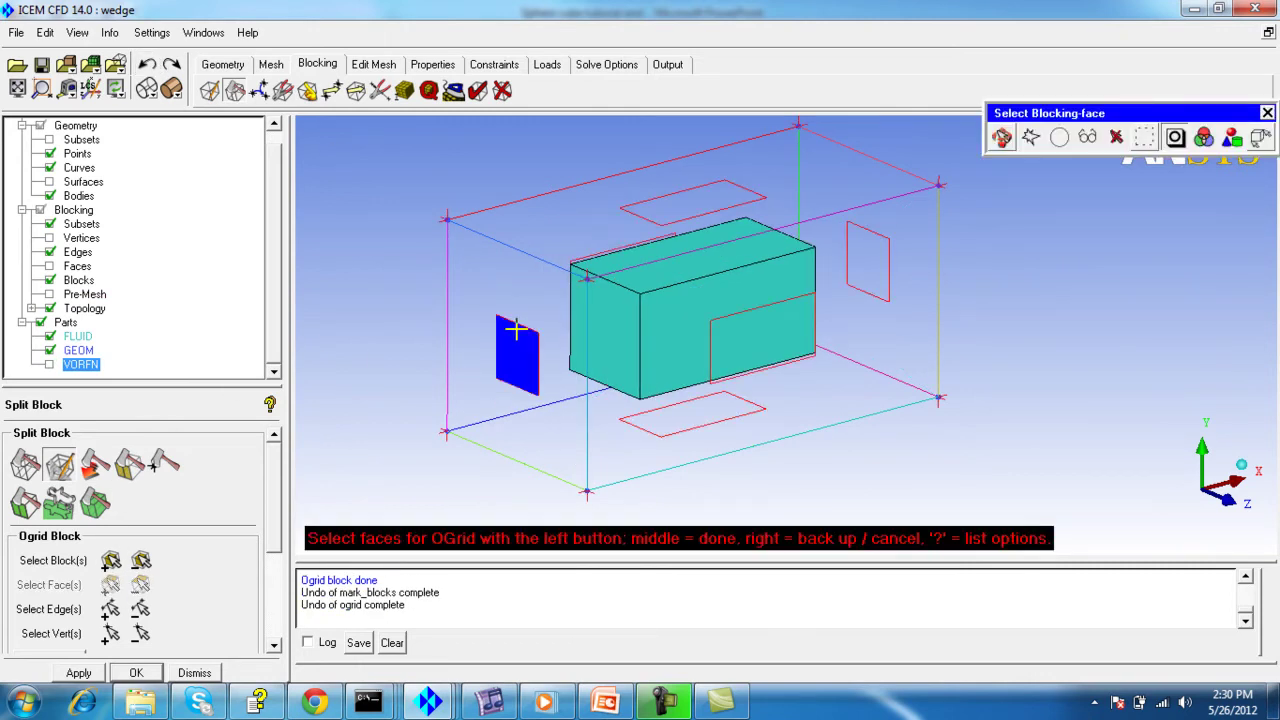
{"action": "left_click", "coordinate": [880, 252]}
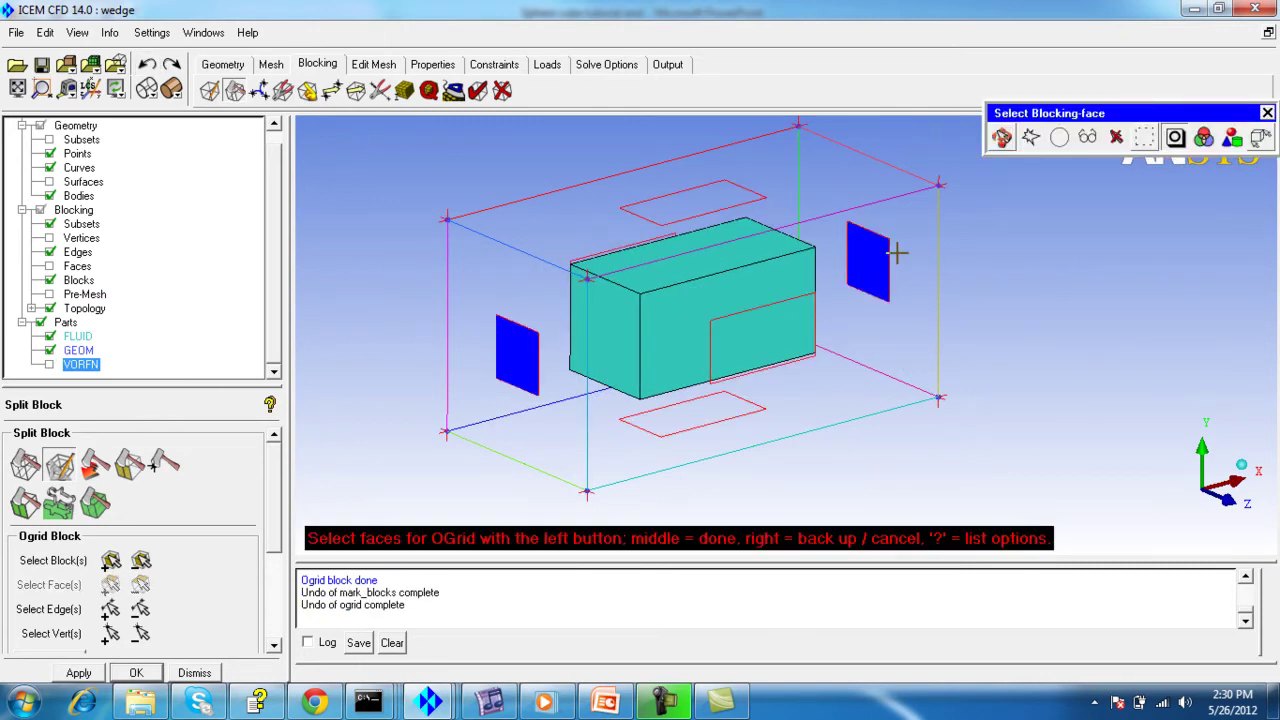
{"action": "middle_click", "coordinate": [987, 290]}
{"action": "middle_click_drag", "start_coordinate": [758, 372], "coordinate": [757, 406]}
{"action": "left_click", "coordinate": [79, 673]}
Step: Examine both open ends of the two-face half O-grid, and show the VORFN part to inspect the outer blocks
{"action": "left_click_drag", "start_coordinate": [767, 333], "coordinate": [882, 295]}
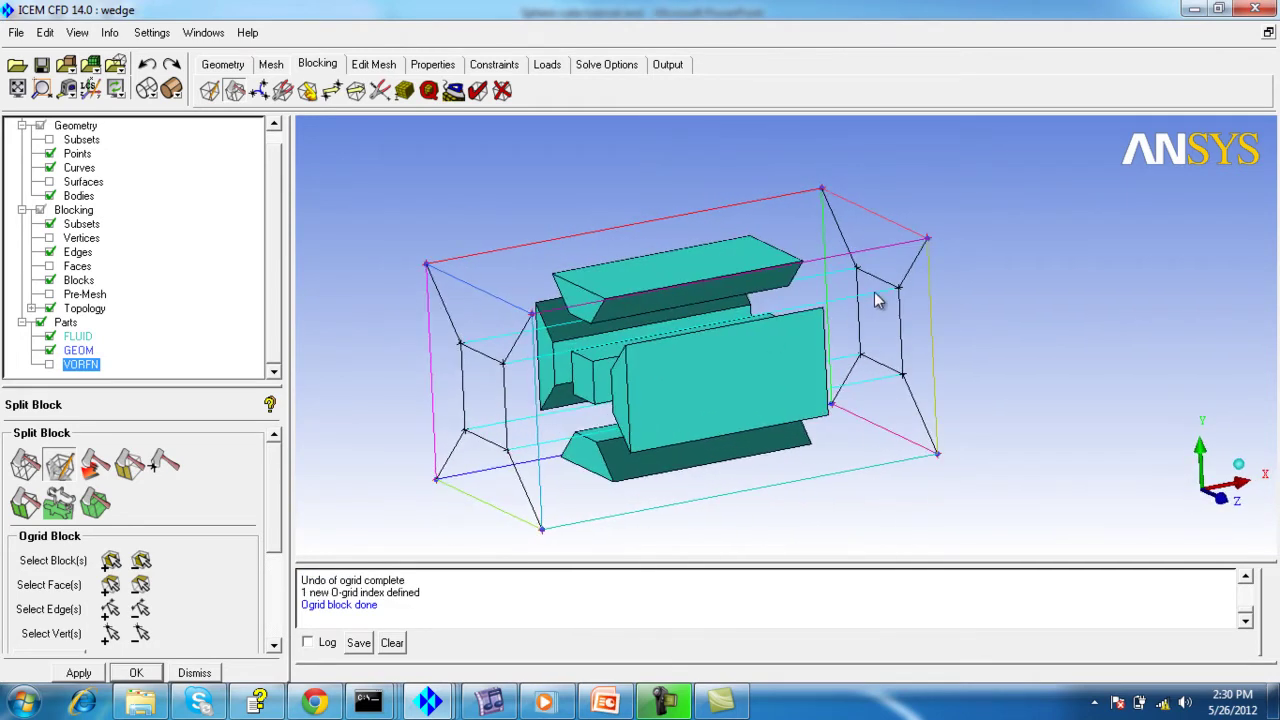
{"action": "left_click_drag", "start_coordinate": [546, 400], "coordinate": [621, 380]}
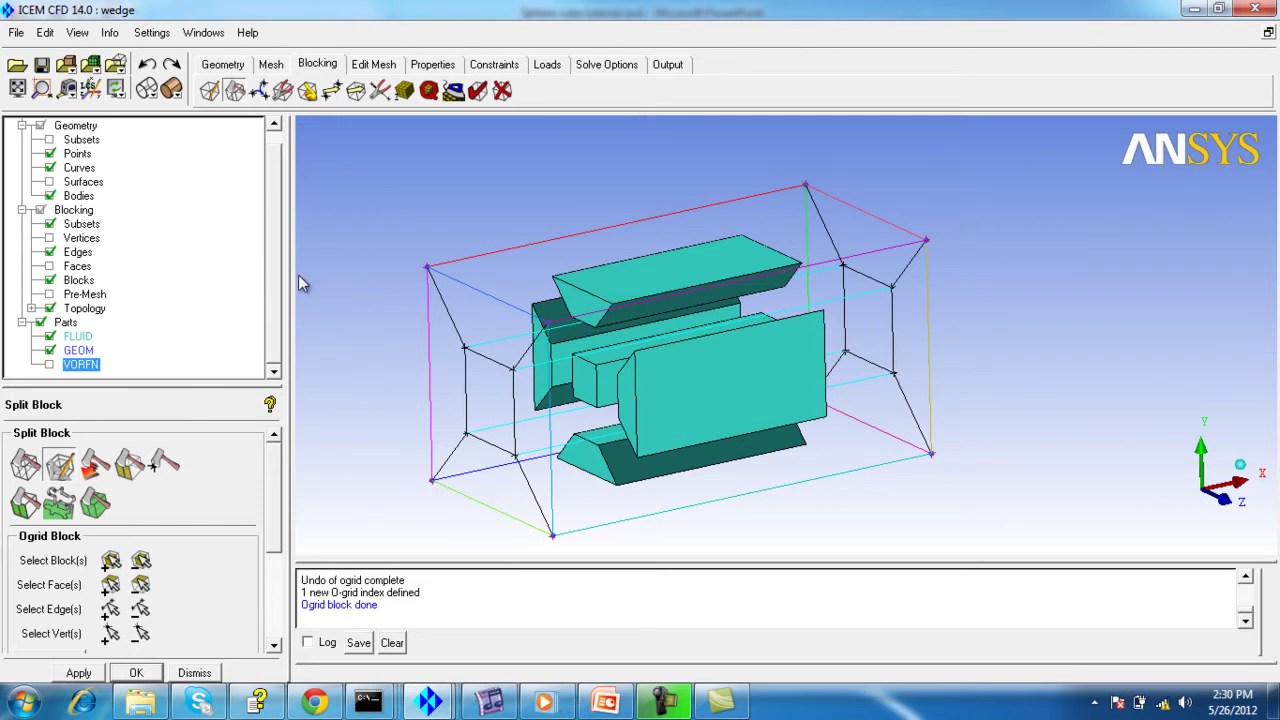
{"action": "left_click", "coordinate": [49, 364]}
{"action": "left_click_drag", "start_coordinate": [788, 342], "coordinate": [762, 320]}
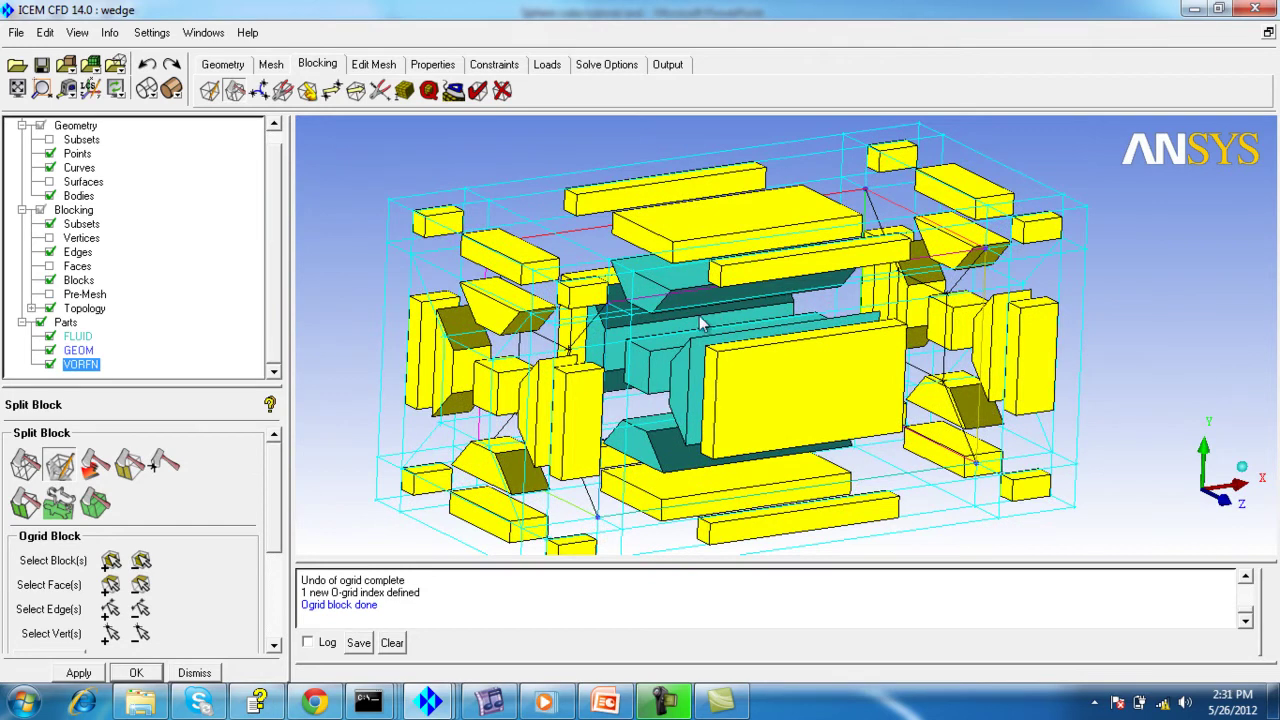
{"action": "left_click_drag", "start_coordinate": [534, 377], "coordinate": [469, 395]}
{"action": "left_click_drag", "start_coordinate": [732, 416], "coordinate": [657, 342]}
{"action": "scroll", "coordinate": [759, 358], "scroll_direction": "down", "scroll_amount": 3}
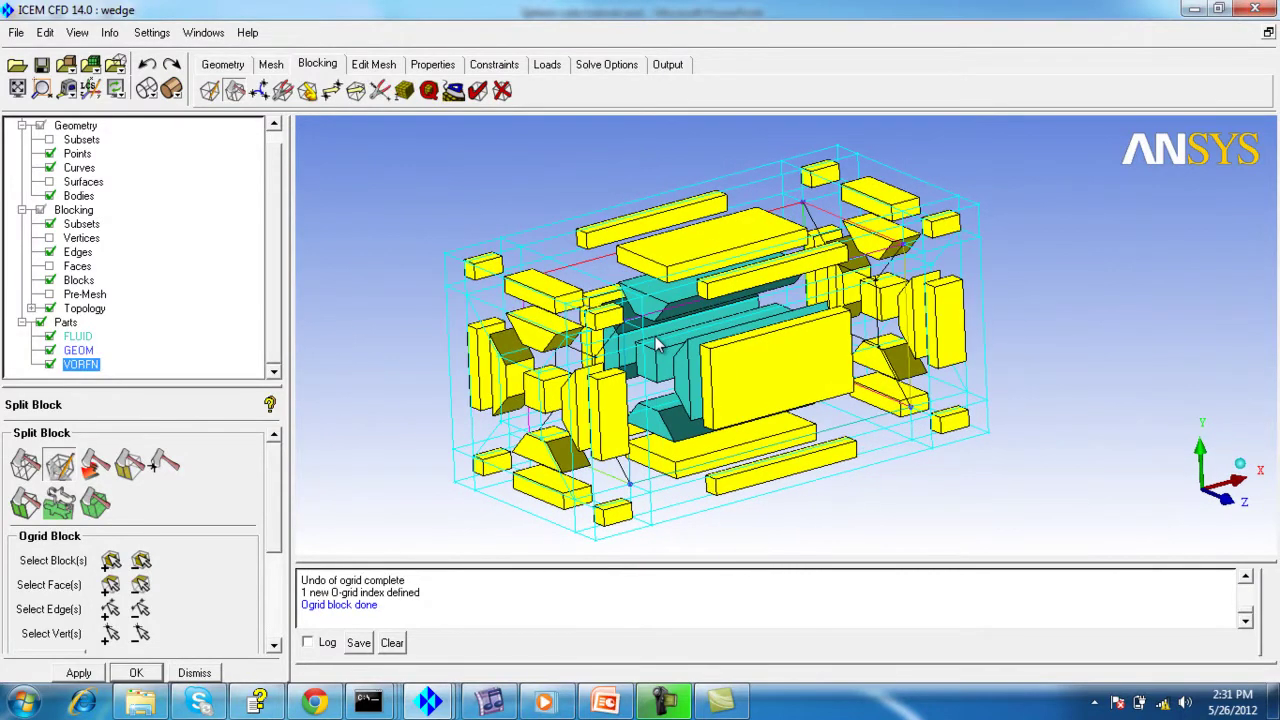
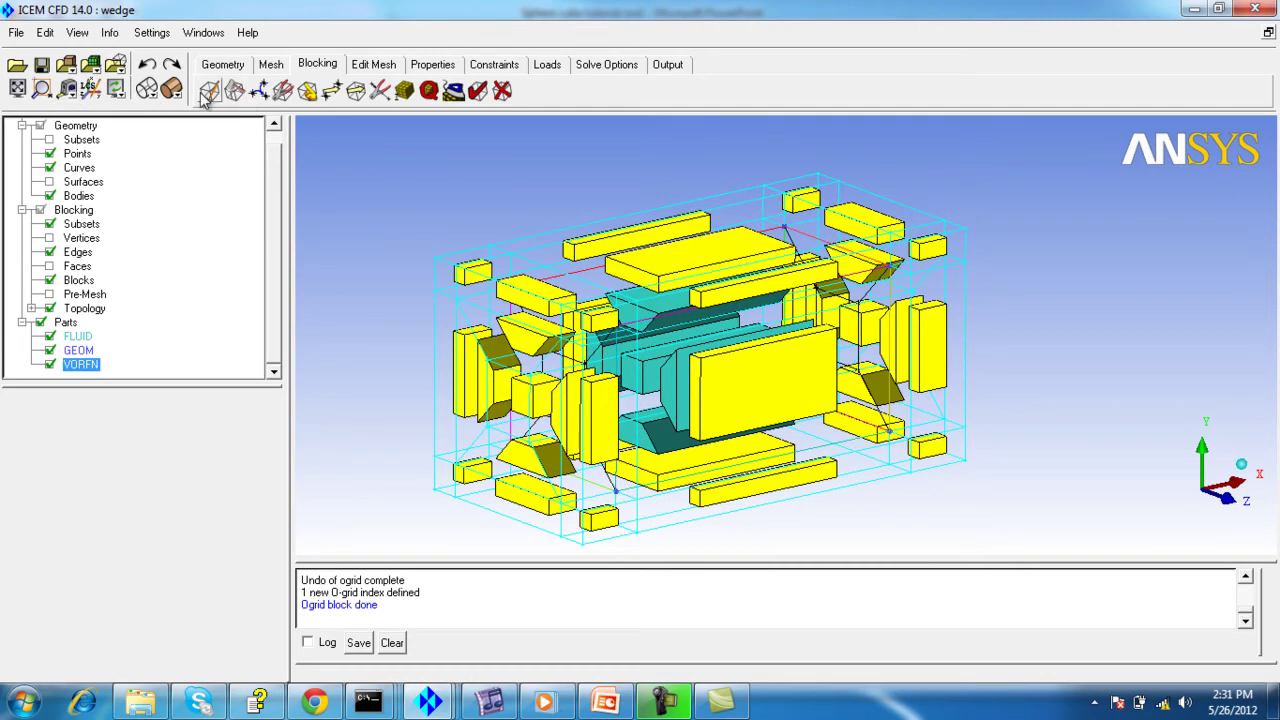
Step: Hide the VORFN part and undo the two-face half O-grid split
{"action": "left_click", "coordinate": [50, 364]}
{"action": "left_click", "coordinate": [147, 66]}
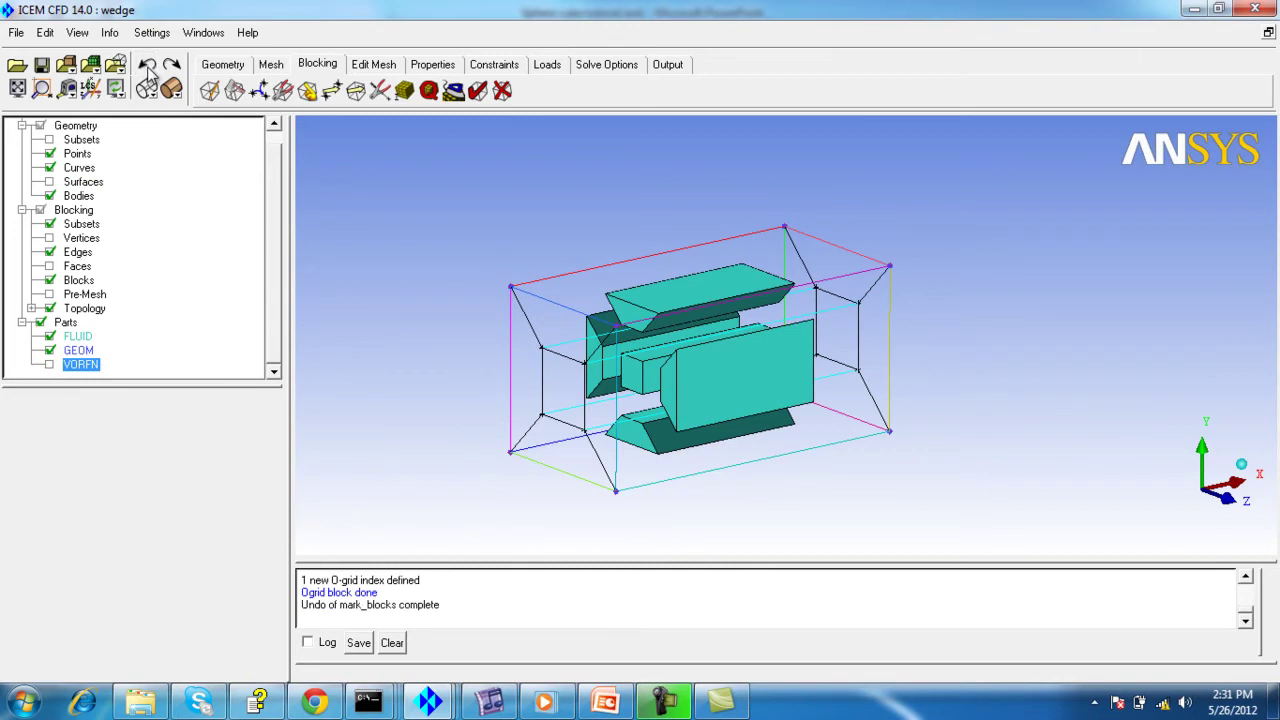
{"action": "left_click", "coordinate": [148, 70]}
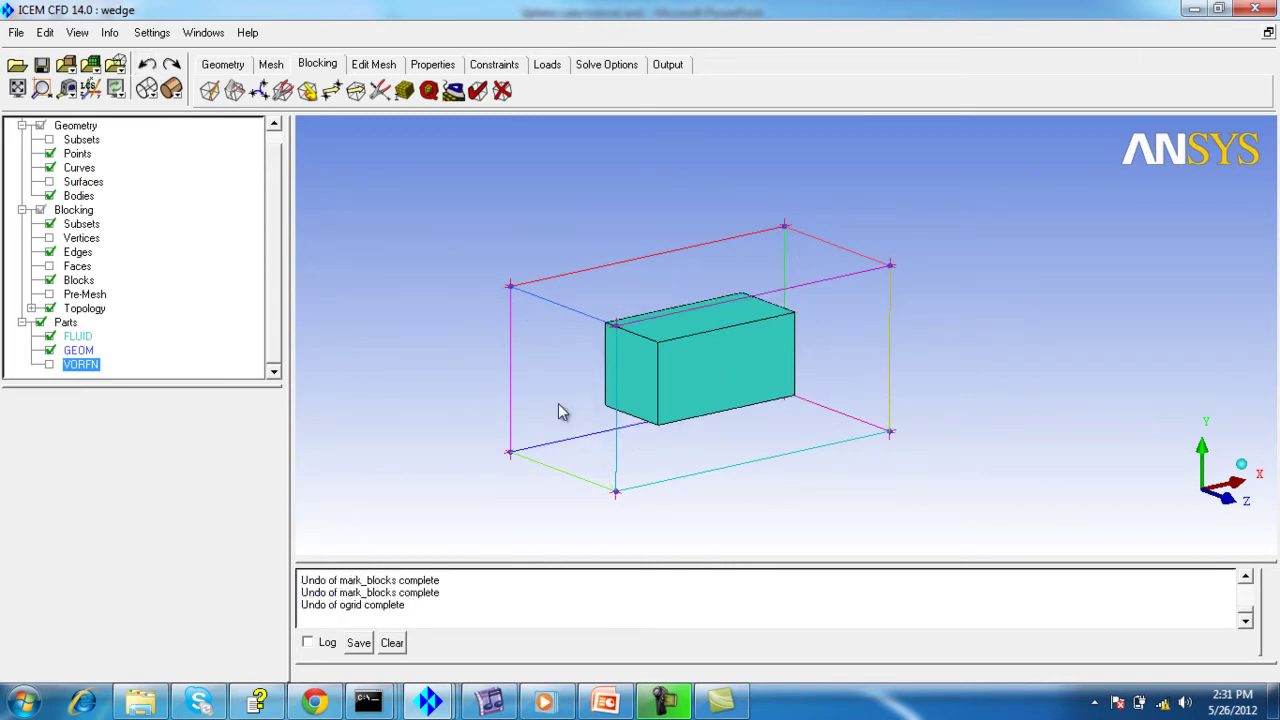
Step: Start a new O-grid split on the wedge blocking and select the 3D block for it
{"action": "right_click_drag", "start_coordinate": [557, 409], "coordinate": [557, 360]}
{"action": "left_click_drag", "start_coordinate": [557, 360], "coordinate": [593, 347]}
{"action": "middle_click_drag", "start_coordinate": [593, 347], "coordinate": [604, 366]}
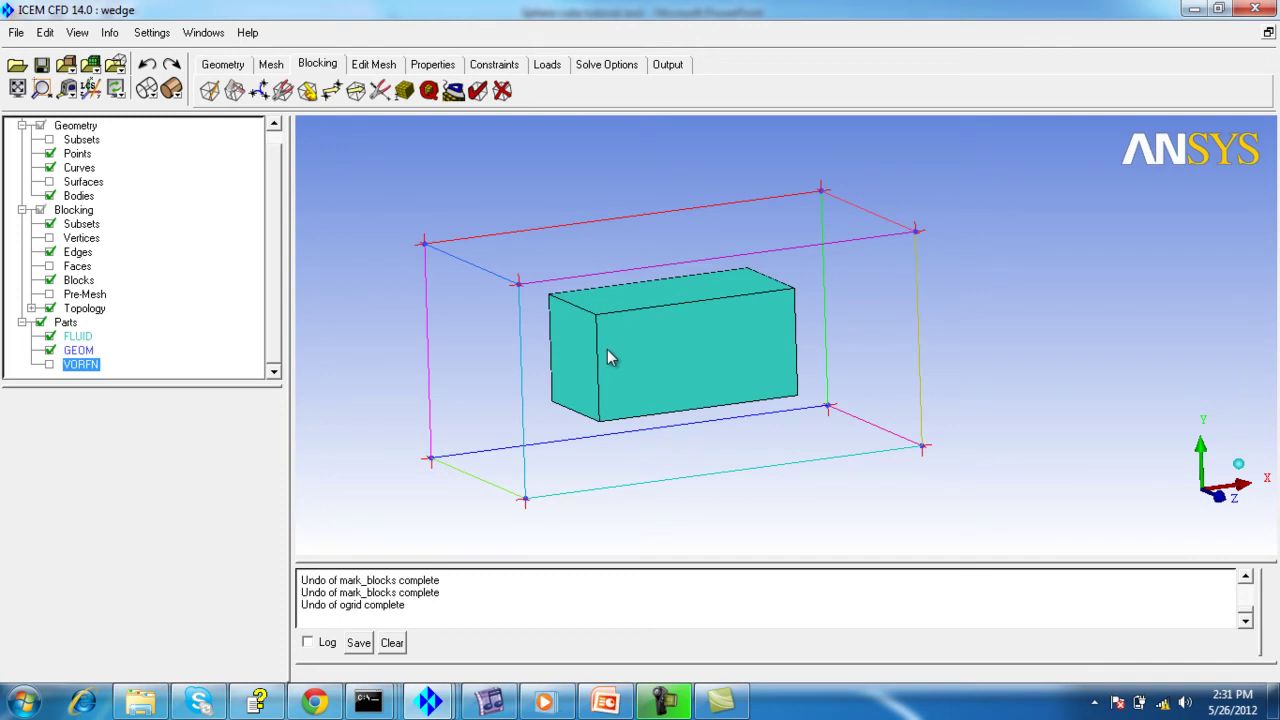
{"action": "left_click", "coordinate": [235, 90]}
{"action": "left_click", "coordinate": [60, 466]}
{"action": "left_click", "coordinate": [111, 560]}
{"action": "left_click", "coordinate": [751, 300]}
{"action": "middle_click", "coordinate": [424, 177]}
Step: Select block edges for the O-grid, including the upper back edge, so the top, bottom, back and +X end faces are included
{"action": "left_click_drag", "start_coordinate": [671, 342], "coordinate": [574, 322]}
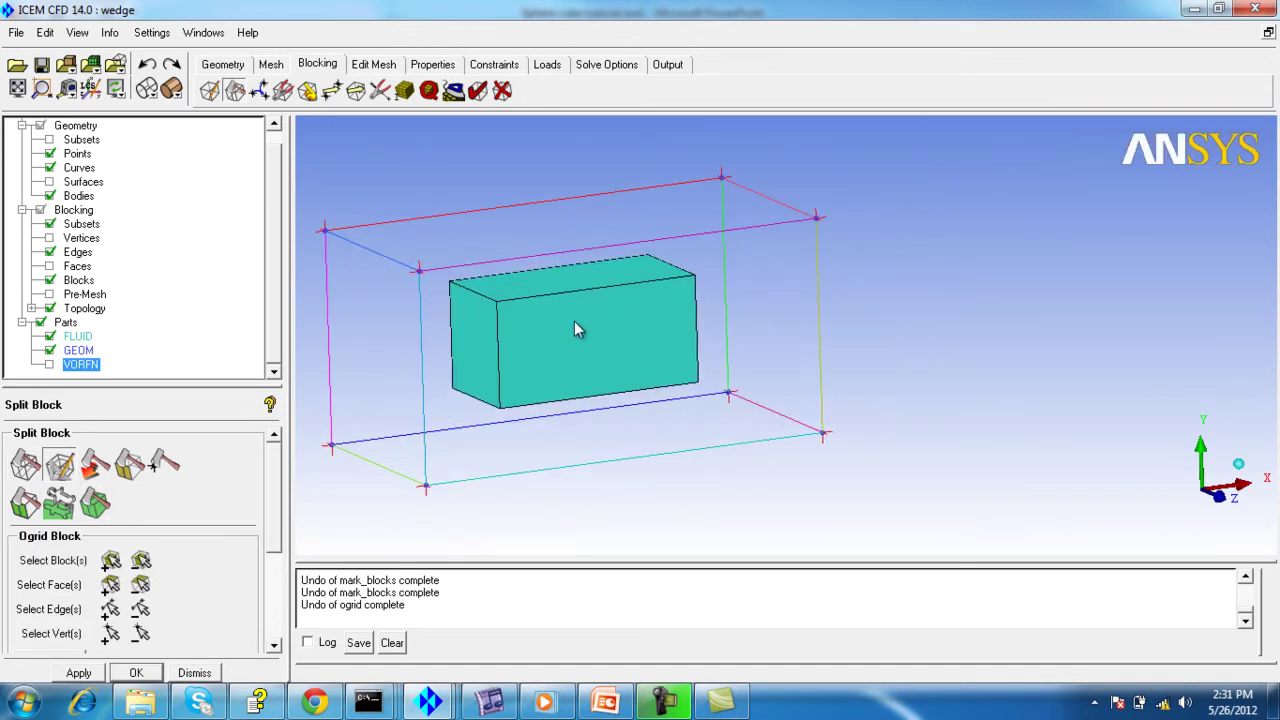
{"action": "middle_click_drag", "start_coordinate": [534, 406], "coordinate": [603, 415]}
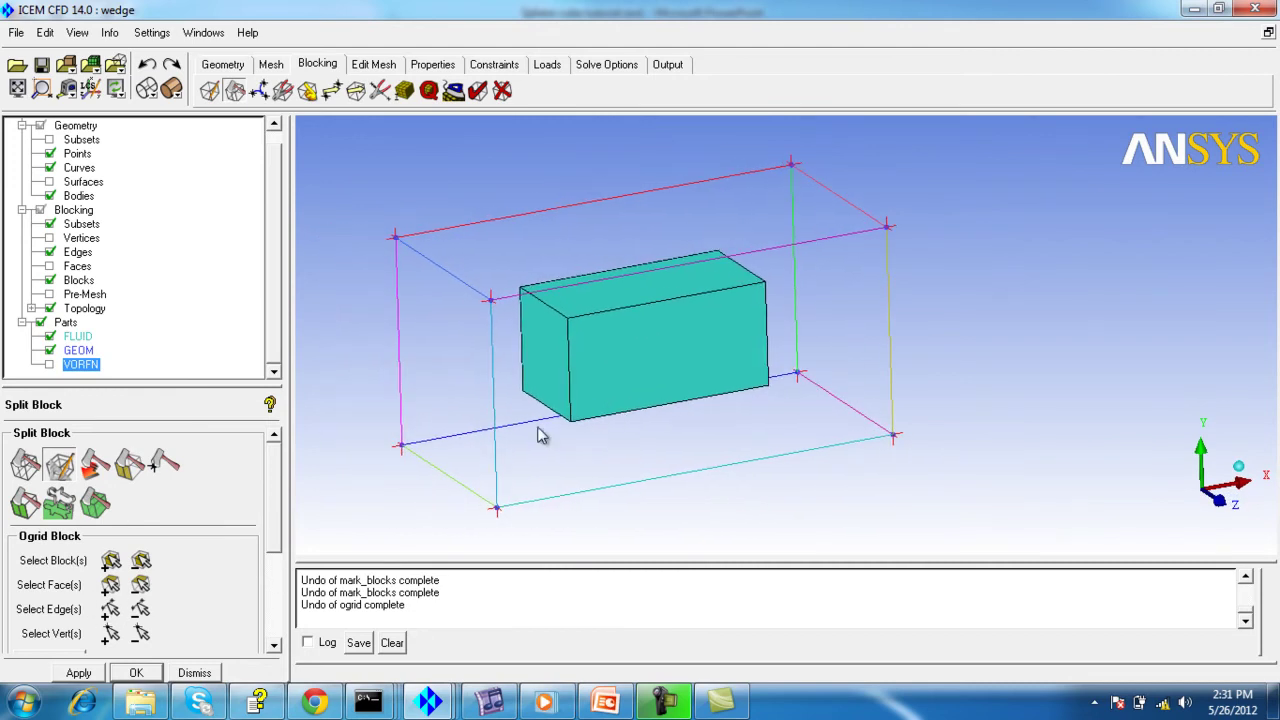
{"action": "left_click", "coordinate": [111, 610]}
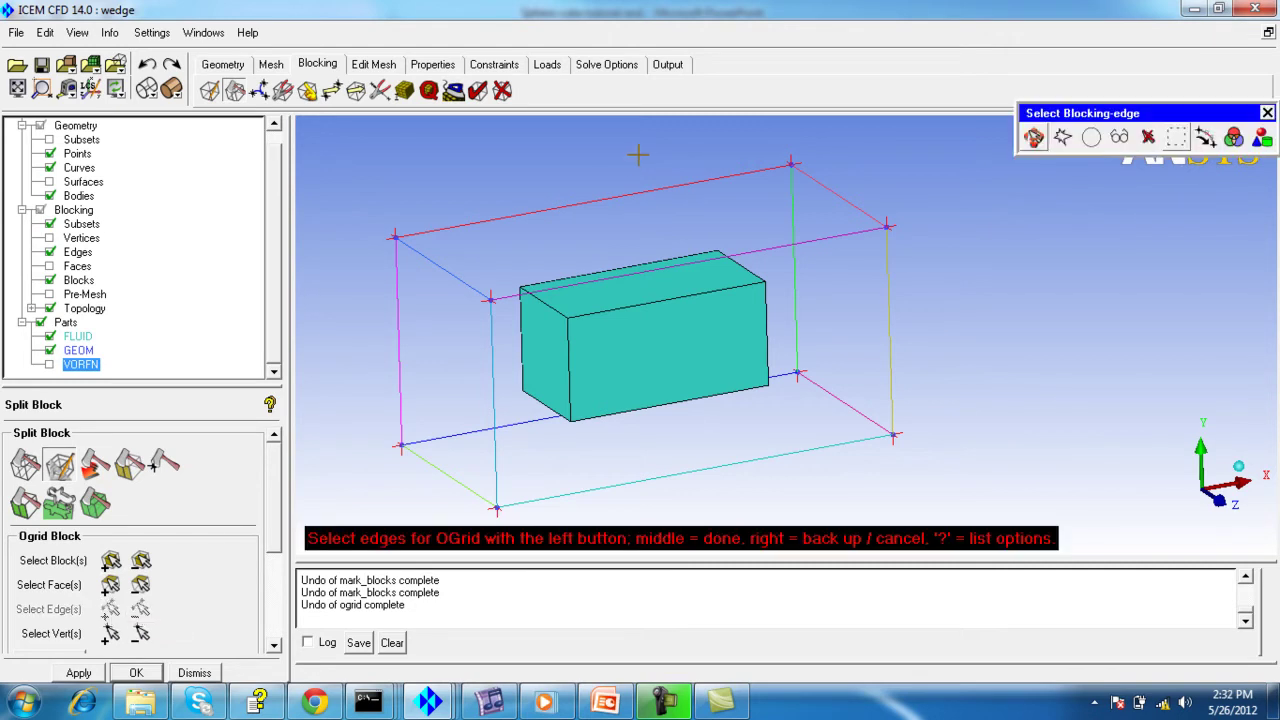
{"action": "left_click", "coordinate": [655, 192]}
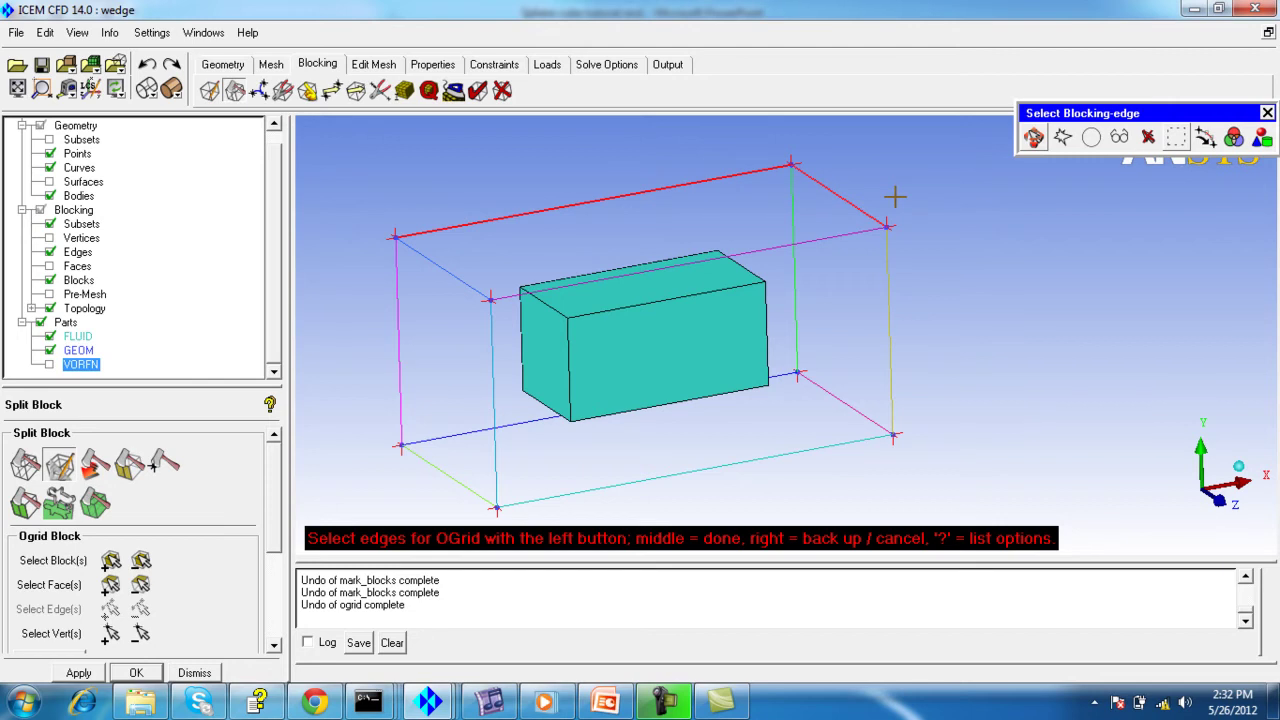
{"action": "left_click", "coordinate": [711, 390]}
{"action": "middle_click", "coordinate": [834, 349]}
{"action": "left_click_drag", "start_coordinate": [866, 286], "coordinate": [584, 335]}
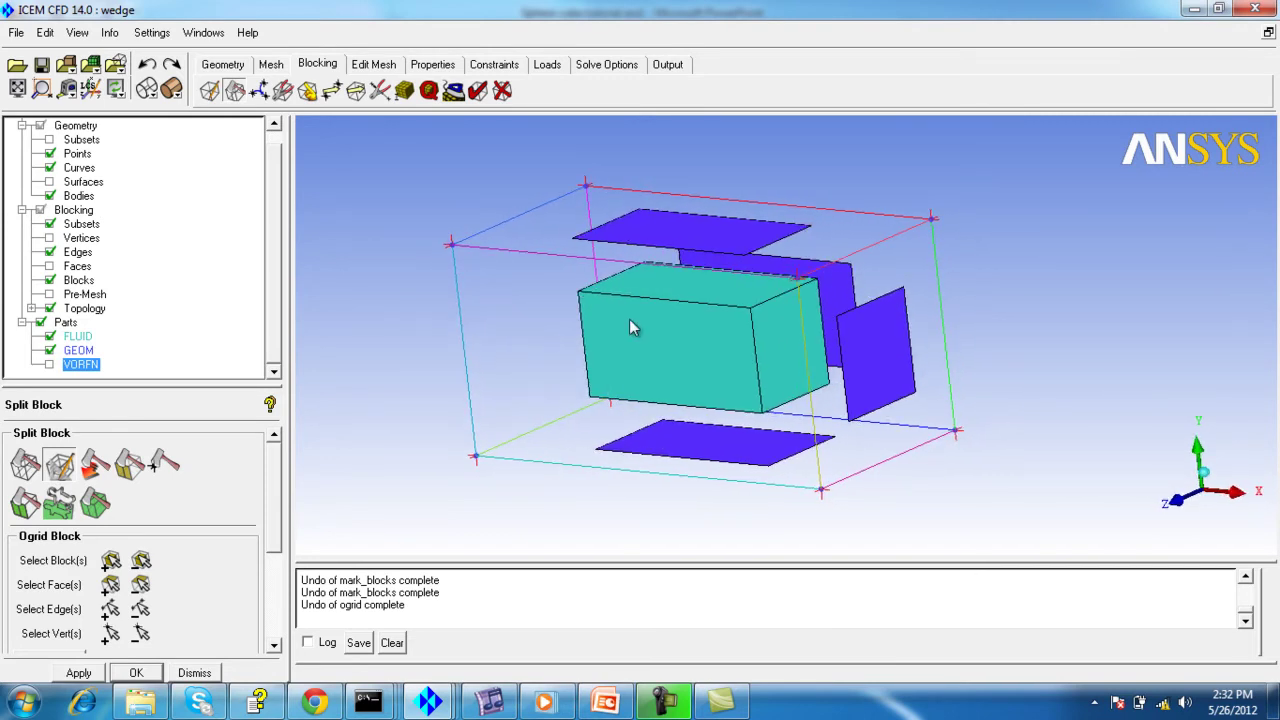
{"action": "left_click_drag", "start_coordinate": [745, 305], "coordinate": [678, 254]}
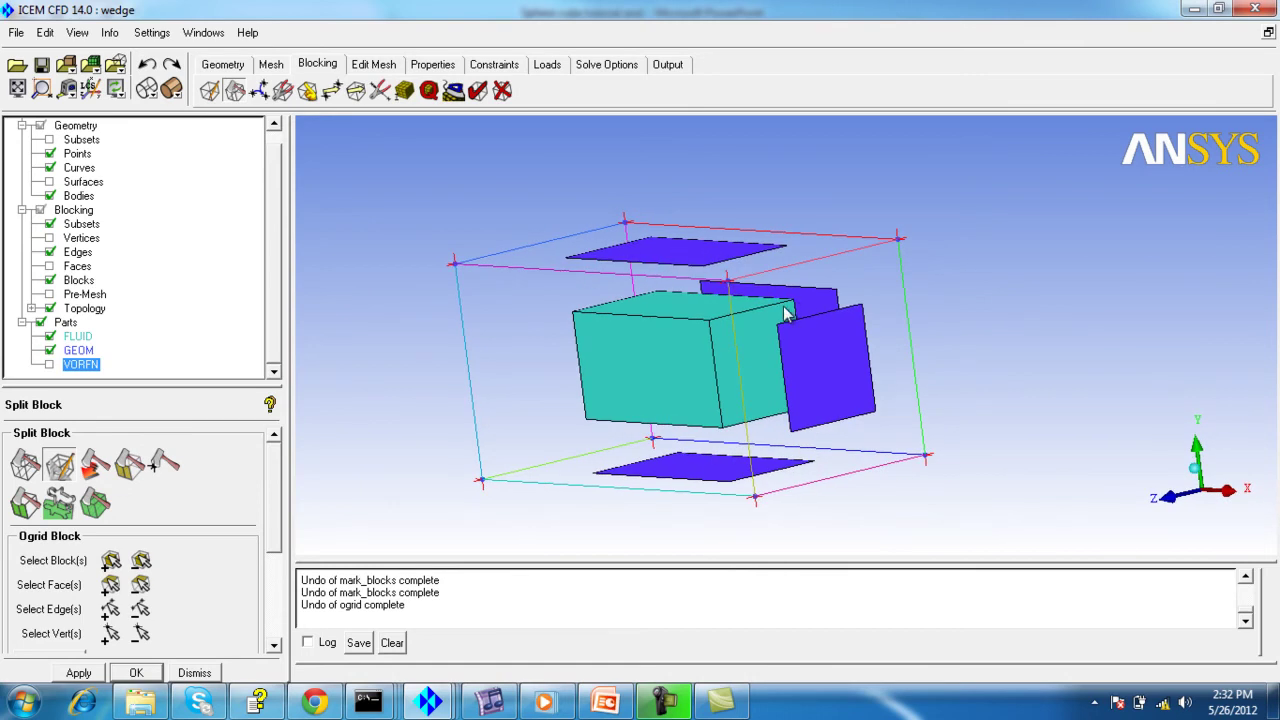
{"action": "left_click_drag", "start_coordinate": [766, 306], "coordinate": [740, 340]}
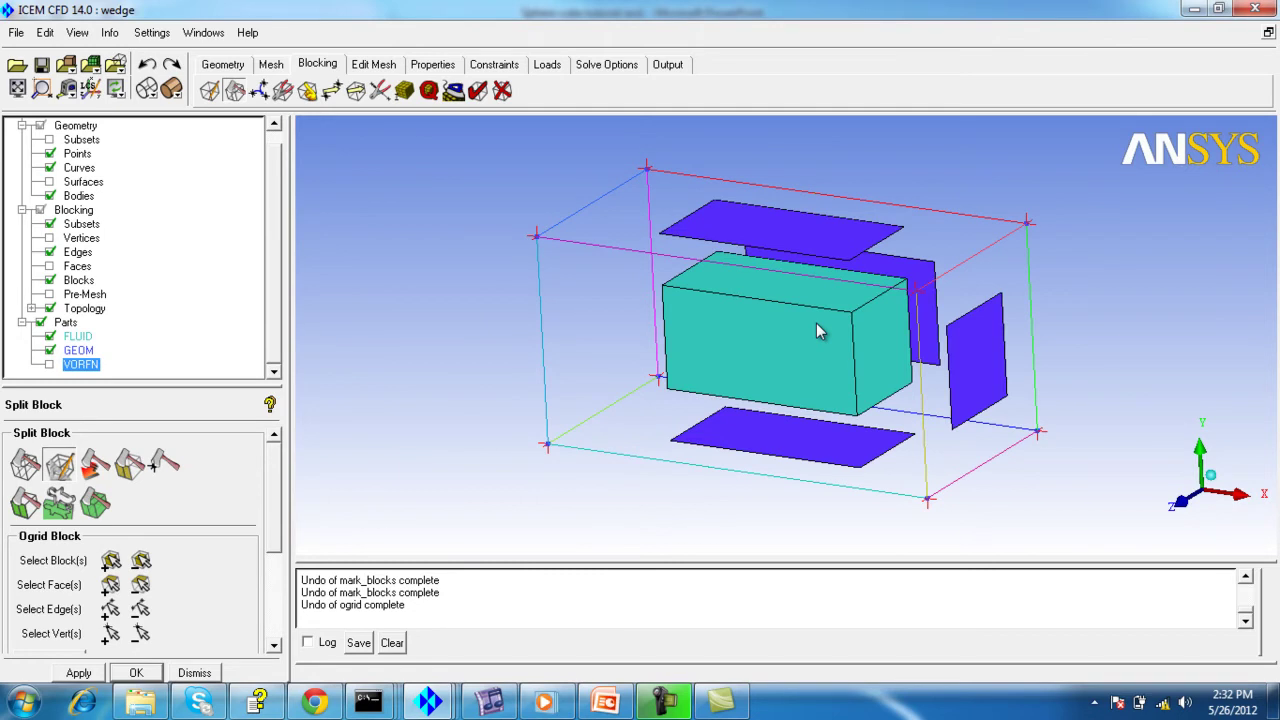
Step: Apply the edge-selected O-grid split to the wedge blocking, and show the VORFN part briefly to inspect the outer blocks before hiding it
{"action": "middle_click_drag", "start_coordinate": [811, 357], "coordinate": [752, 360]}
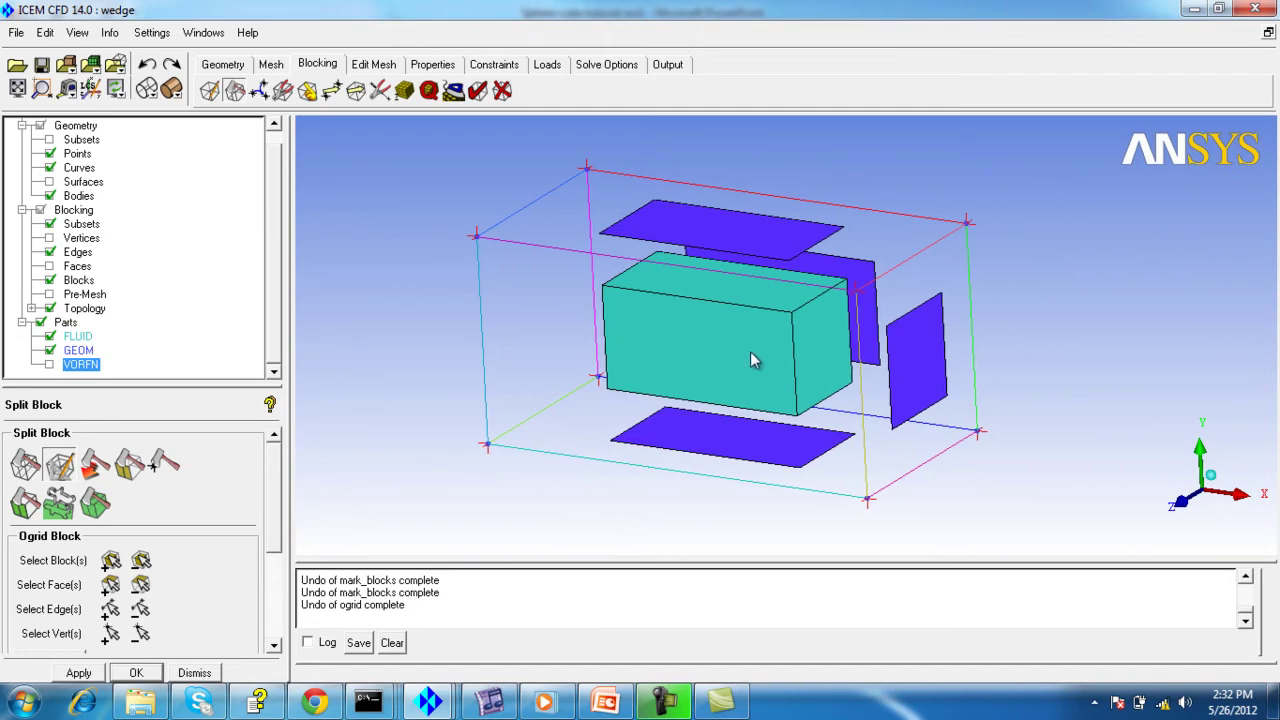
{"action": "left_click", "coordinate": [79, 673]}
{"action": "left_click_drag", "start_coordinate": [541, 393], "coordinate": [576, 392]}
{"action": "left_click", "coordinate": [50, 364]}
{"action": "left_click_drag", "start_coordinate": [614, 328], "coordinate": [749, 363]}
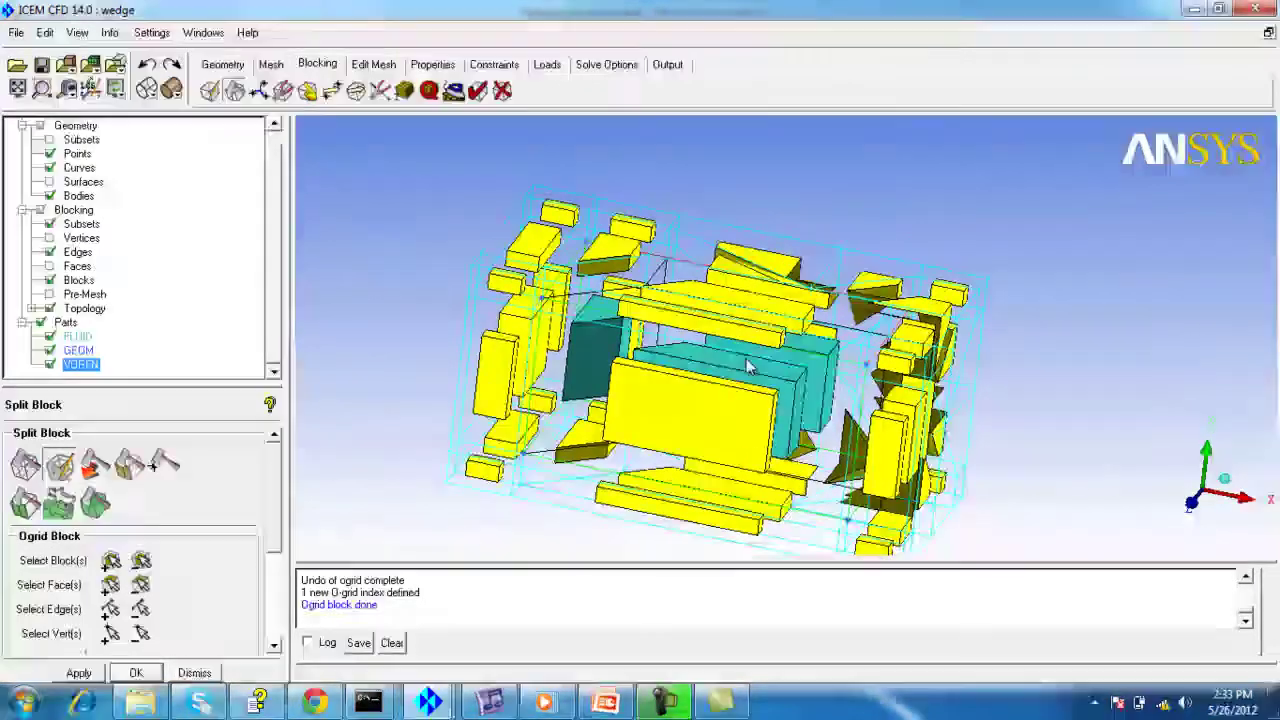
{"action": "left_click", "coordinate": [50, 365]}
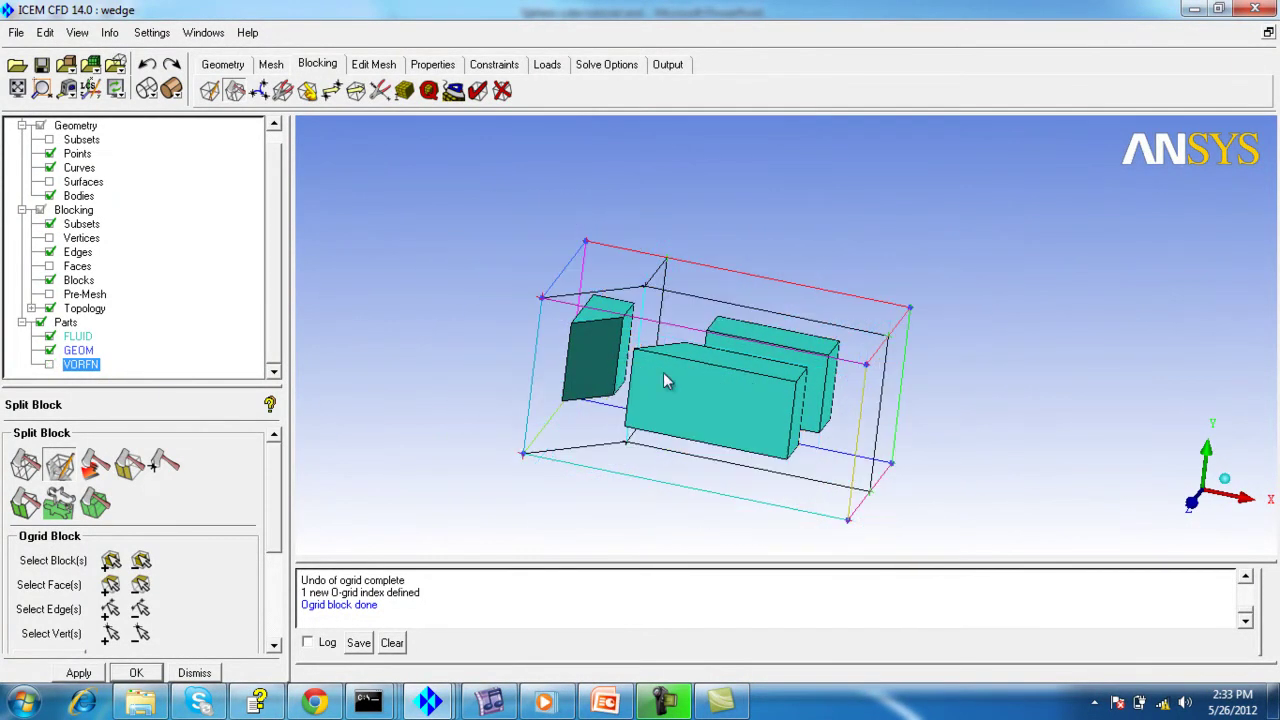
Step: Close the wedge project without saving, and show the surfaces of the wedge-lgrid project in the other ICEM CFD window
{"action": "left_click", "coordinate": [1265, 18]}
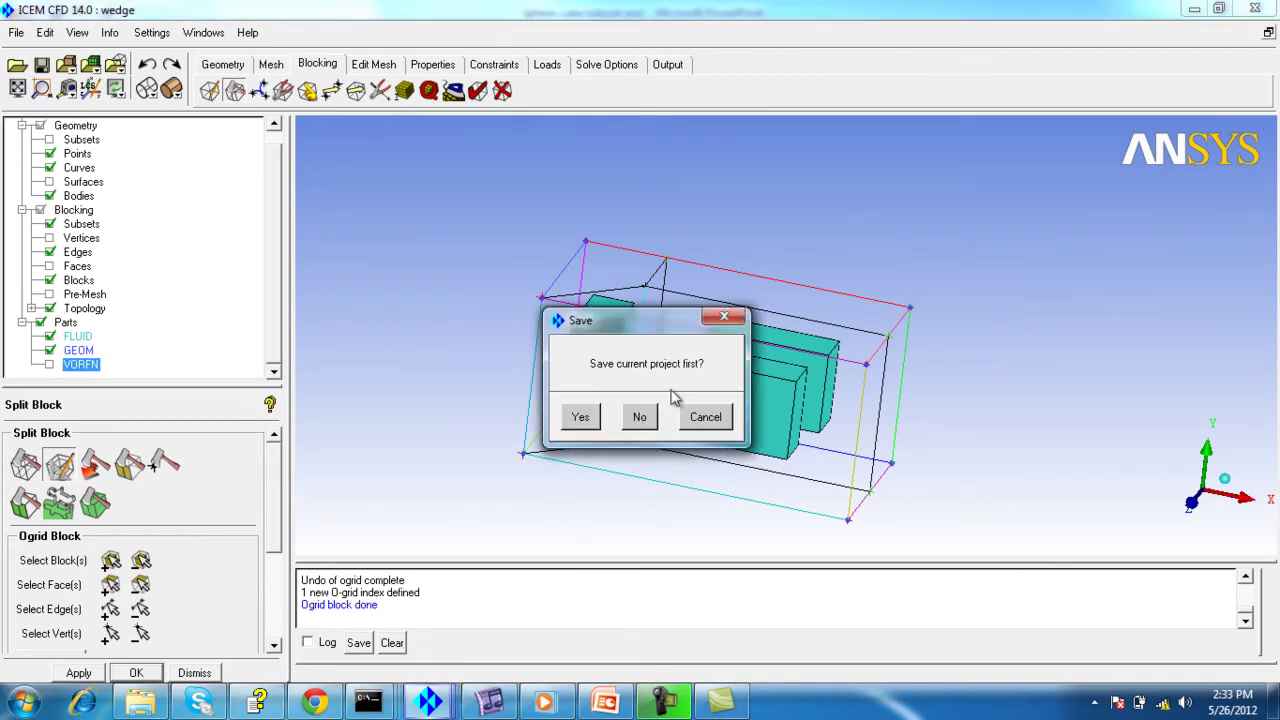
{"action": "left_click", "coordinate": [642, 417]}
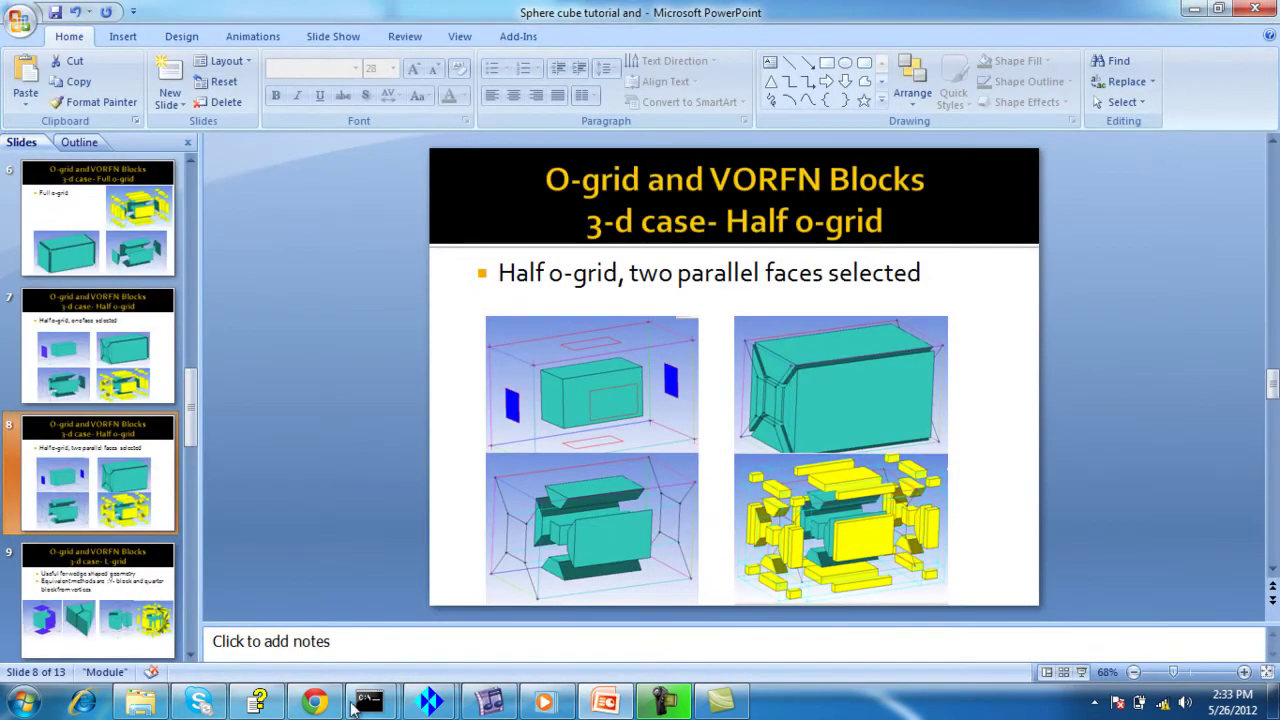
{"action": "mouse_move", "coordinate": [440, 705]}
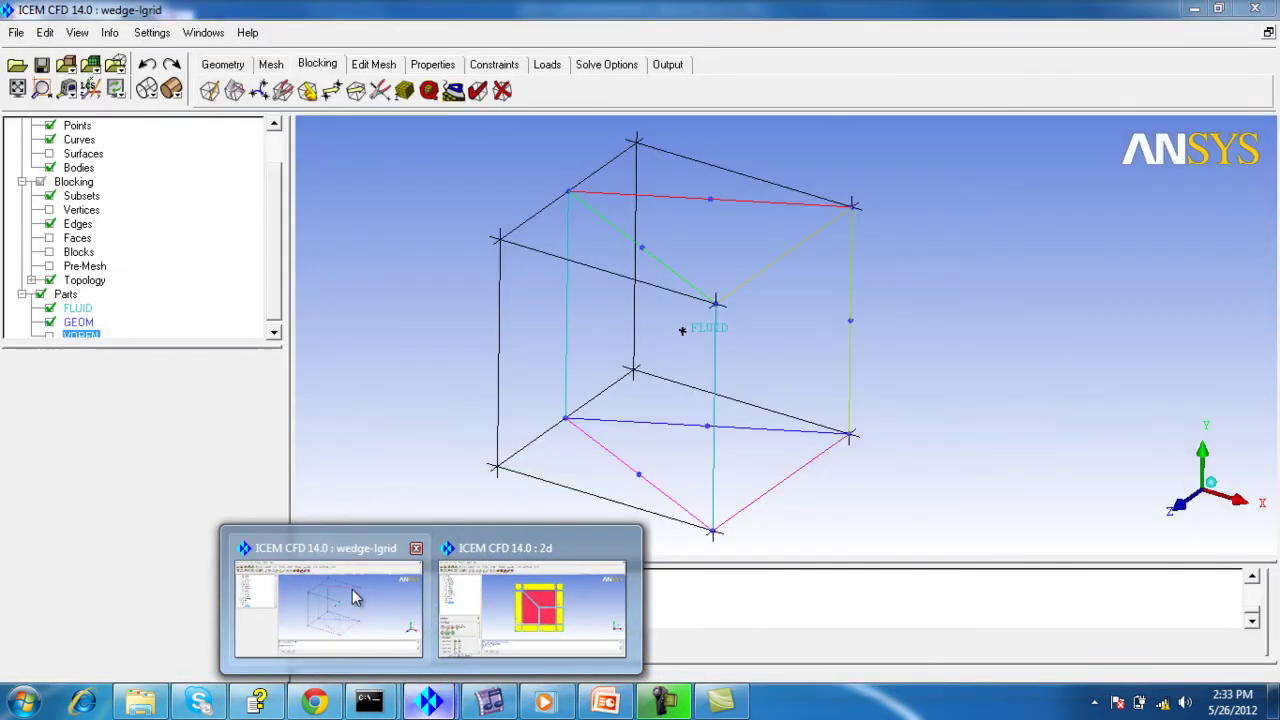
{"action": "left_click", "coordinate": [352, 589]}
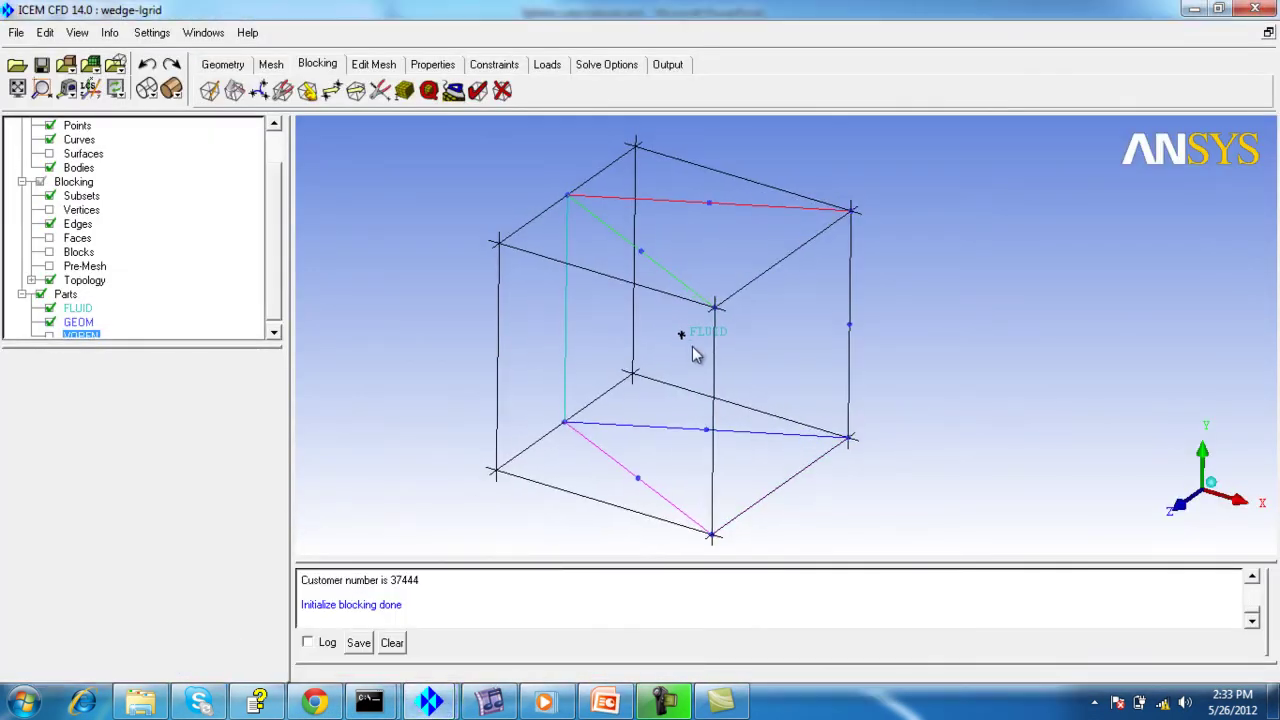
{"action": "left_click", "coordinate": [49, 153]}
{"action": "mouse_move", "coordinate": [703, 357]}
{"action": "left_mouse_down"}
{"action": "mouse_move", "coordinate": [654, 537]}
{"action": "mouse_move", "coordinate": [537, 400]}
{"action": "mouse_move", "coordinate": [586, 531]}
{"action": "mouse_move", "coordinate": [638, 378]}
{"action": "mouse_move", "coordinate": [583, 343]}
{"action": "mouse_move", "coordinate": [548, 427]}
{"action": "mouse_move", "coordinate": [560, 429]}
{"action": "mouse_move", "coordinate": [580, 391]}
{"action": "left_mouse_up"}
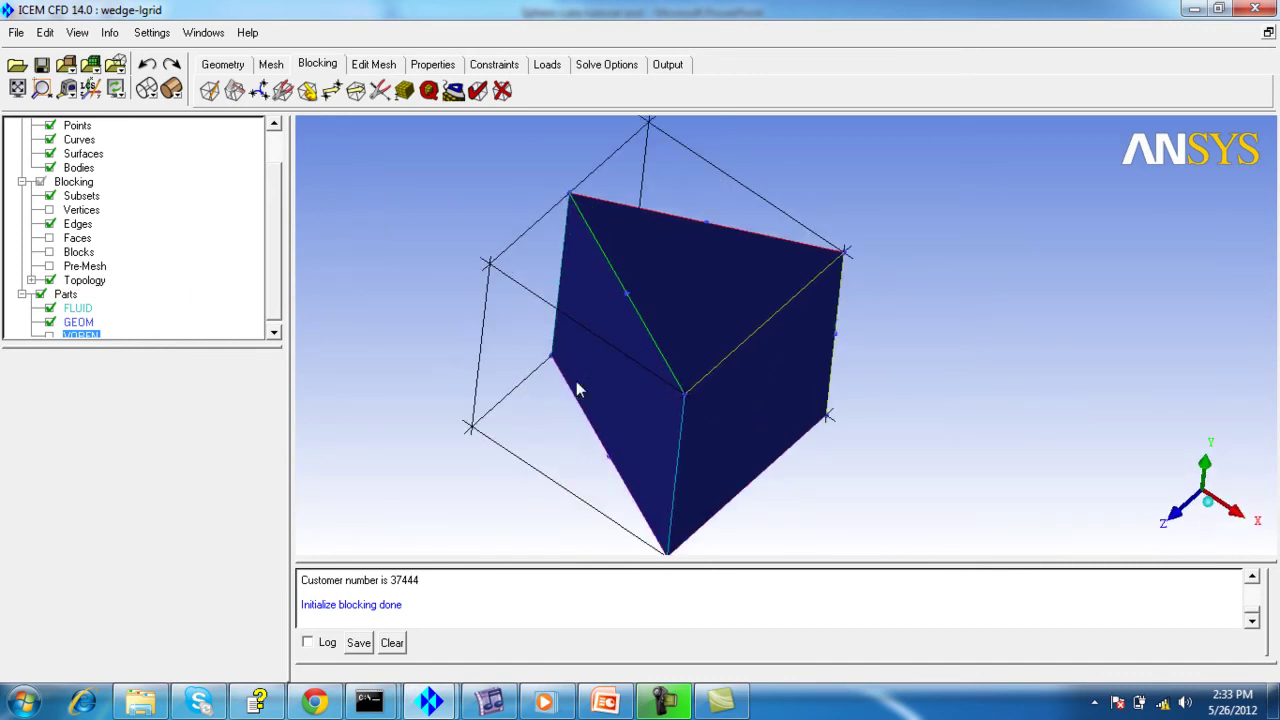
Step: Switch to PowerPoint and view the "3-d case- L-grid" slide as a full-screen slide show
{"action": "left_click", "coordinate": [605, 703]}
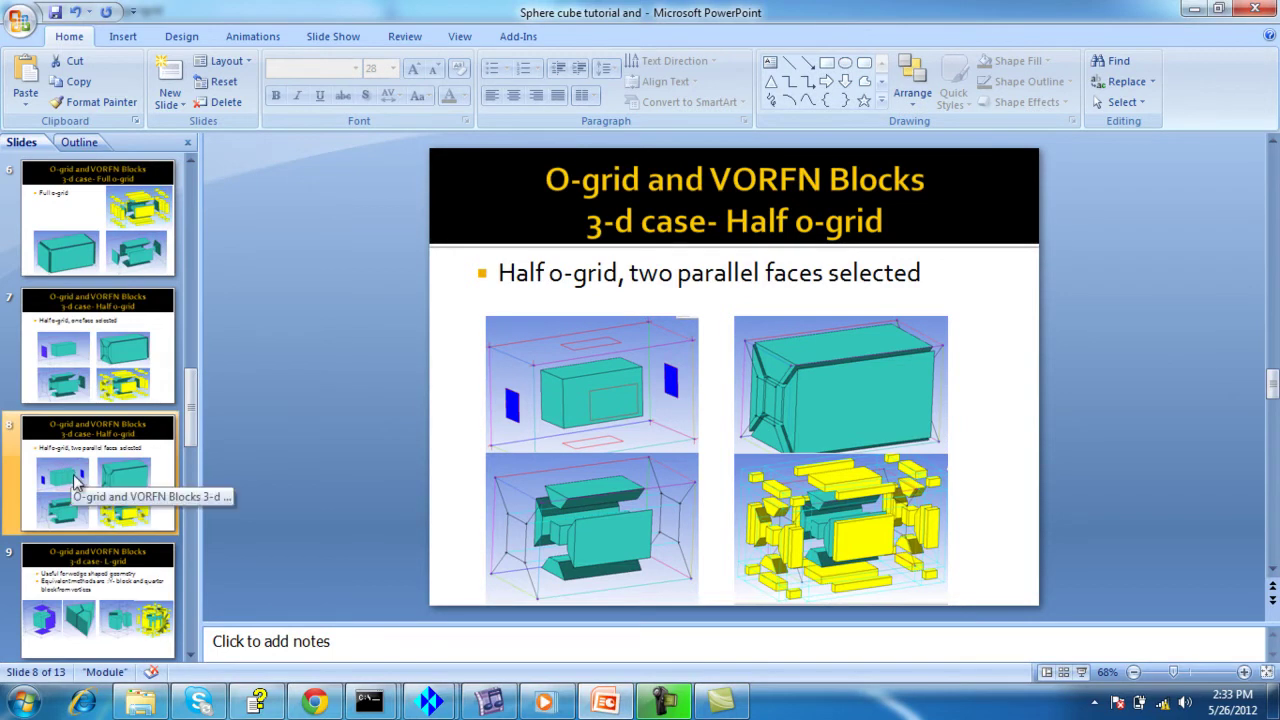
{"action": "scroll", "coordinate": [76, 483], "scroll_direction": "down", "scroll_amount": 2}
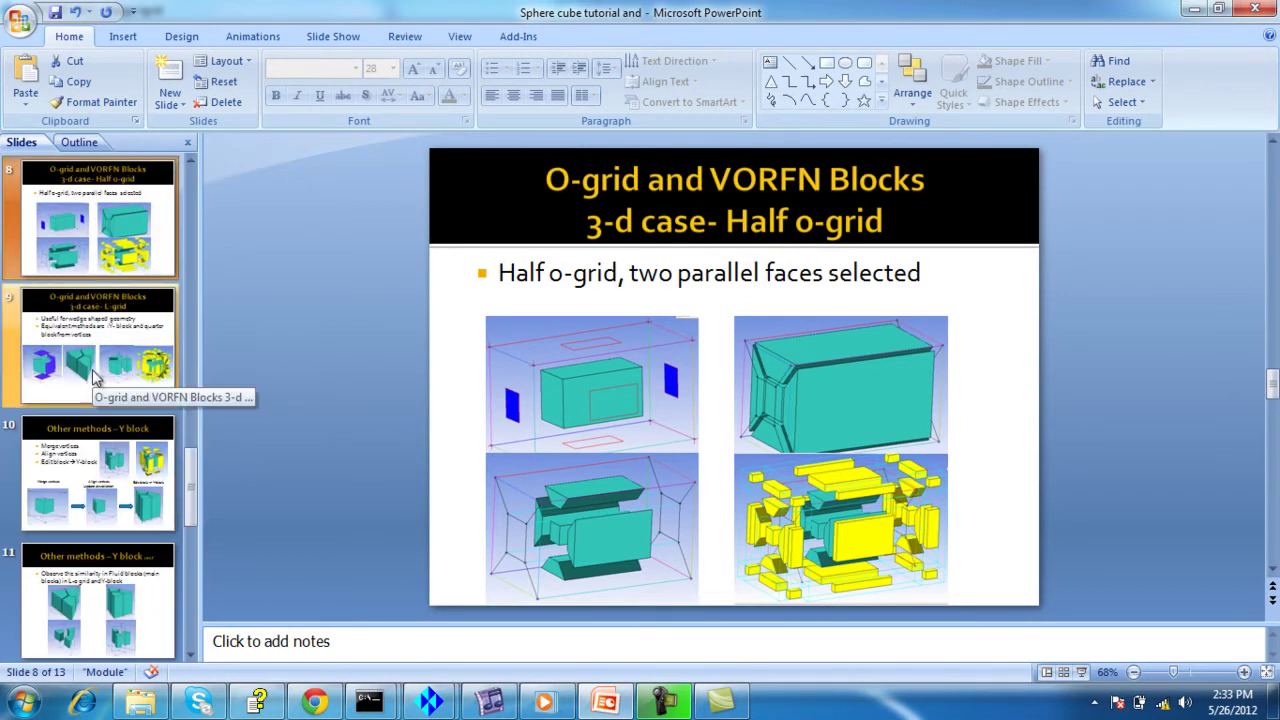
{"action": "left_click", "coordinate": [95, 377]}
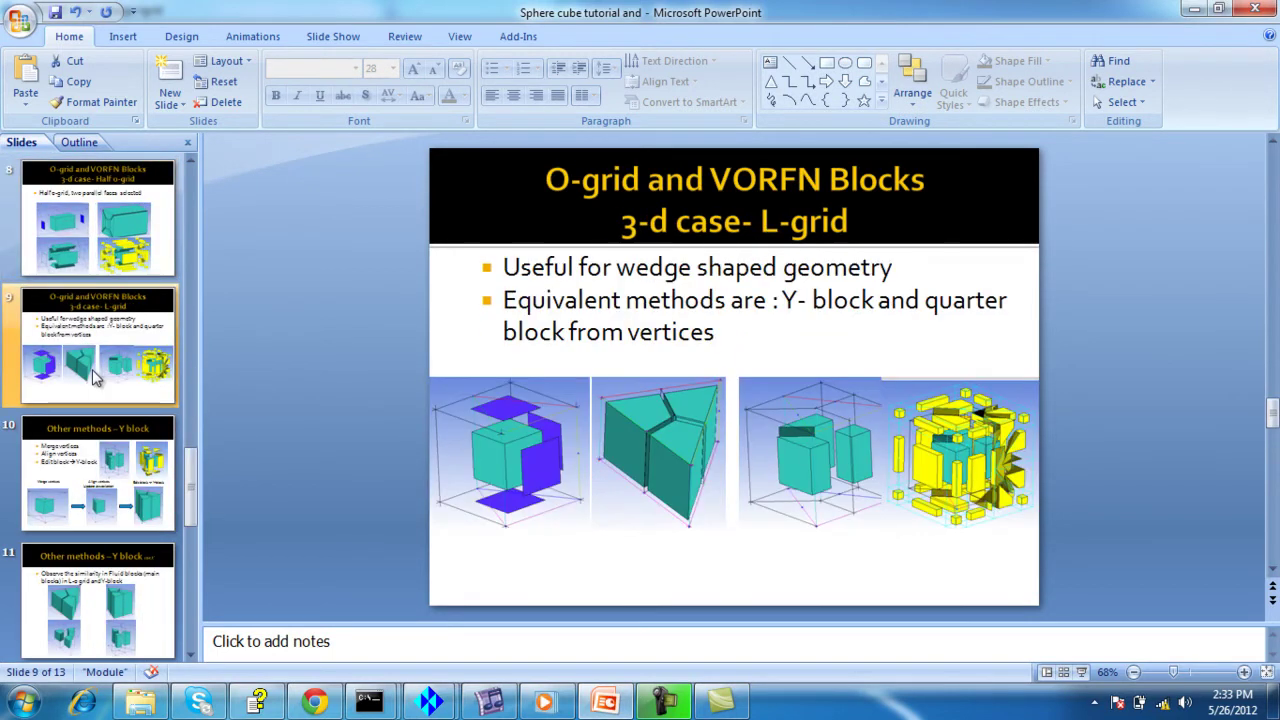
{"action": "left_click", "coordinate": [1081, 672]}
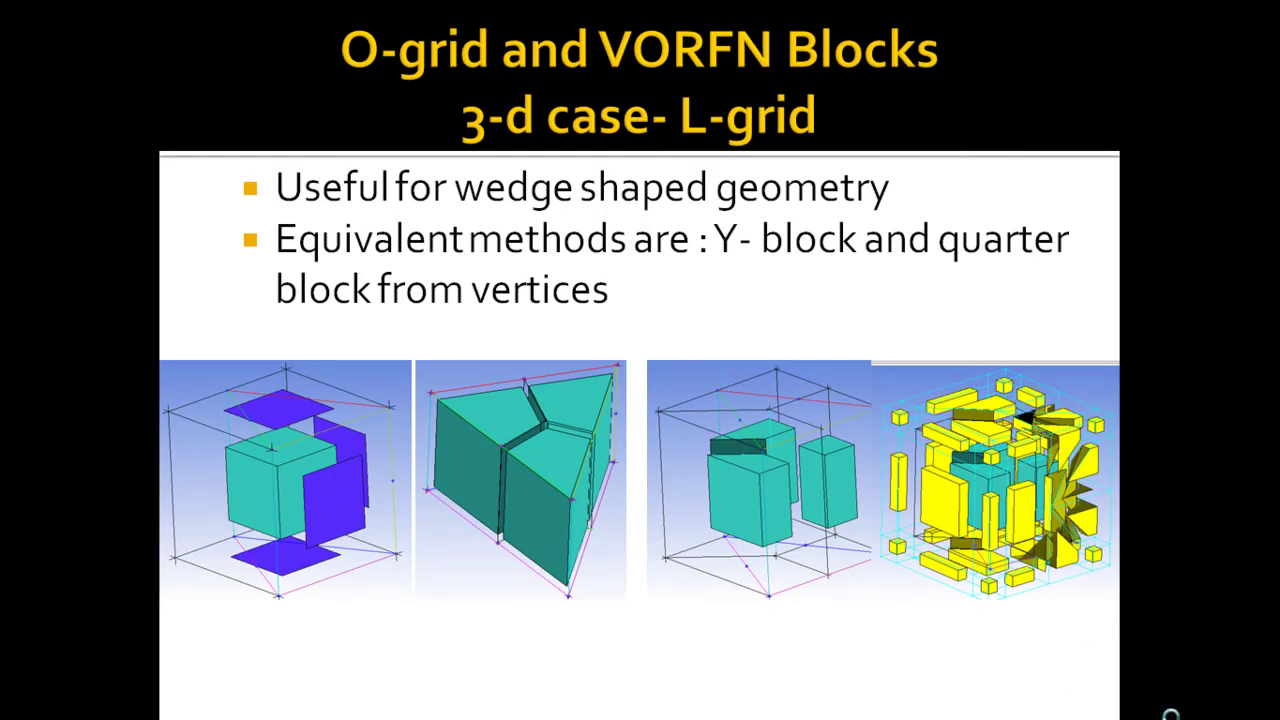
{"action": "key", "text": "Escape"}
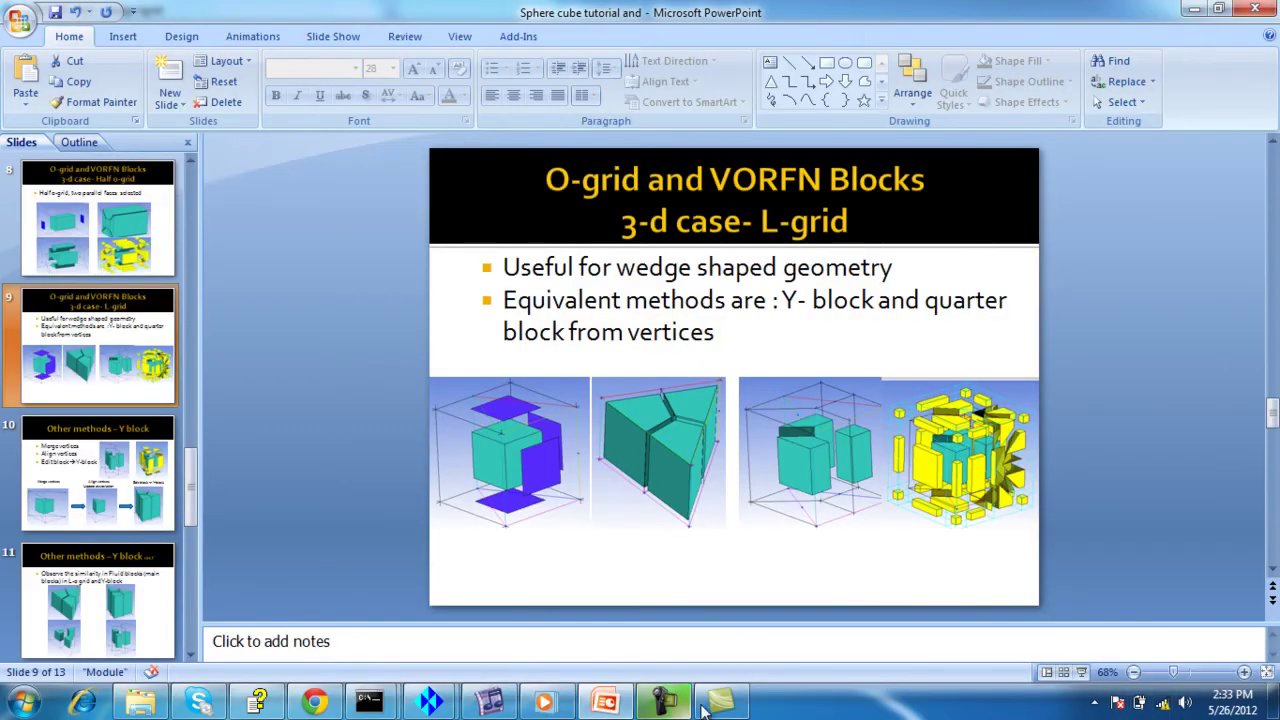
Step: Return to the wedge-lgrid project in ICEM CFD, examine the wedge geometry and hide its surfaces
{"action": "mouse_move", "coordinate": [426, 703]}
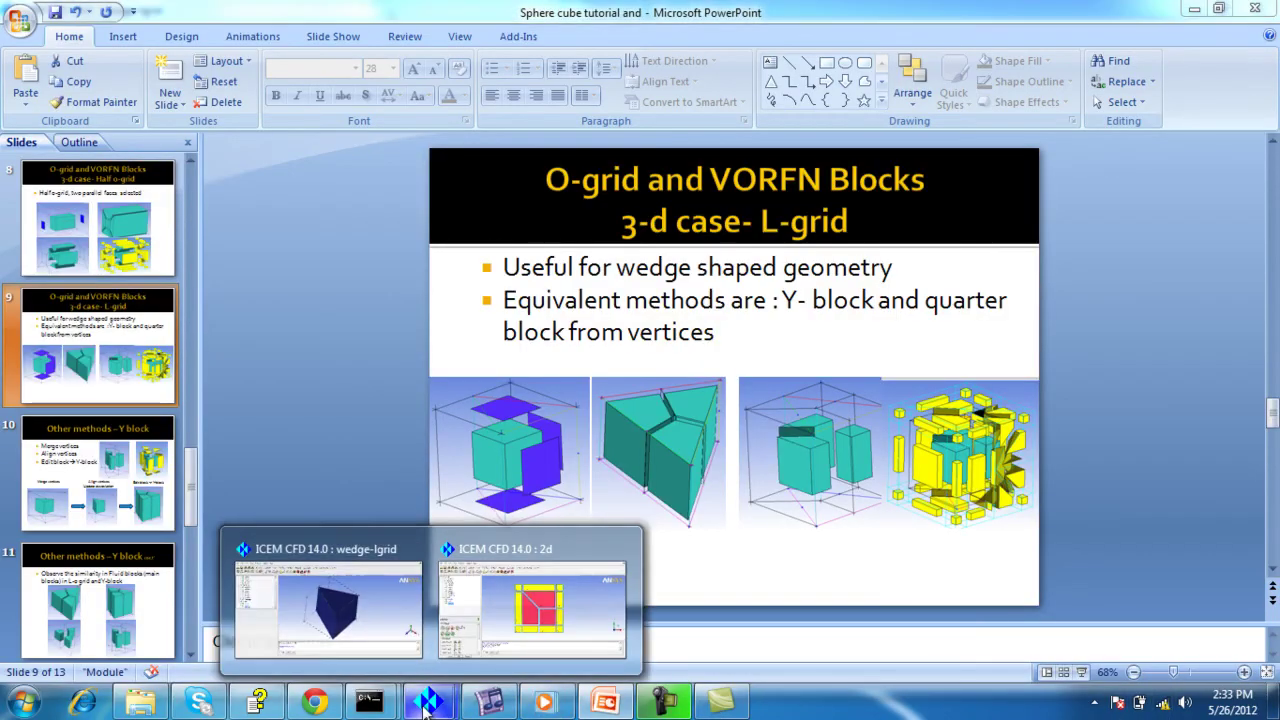
{"action": "left_click", "coordinate": [349, 632]}
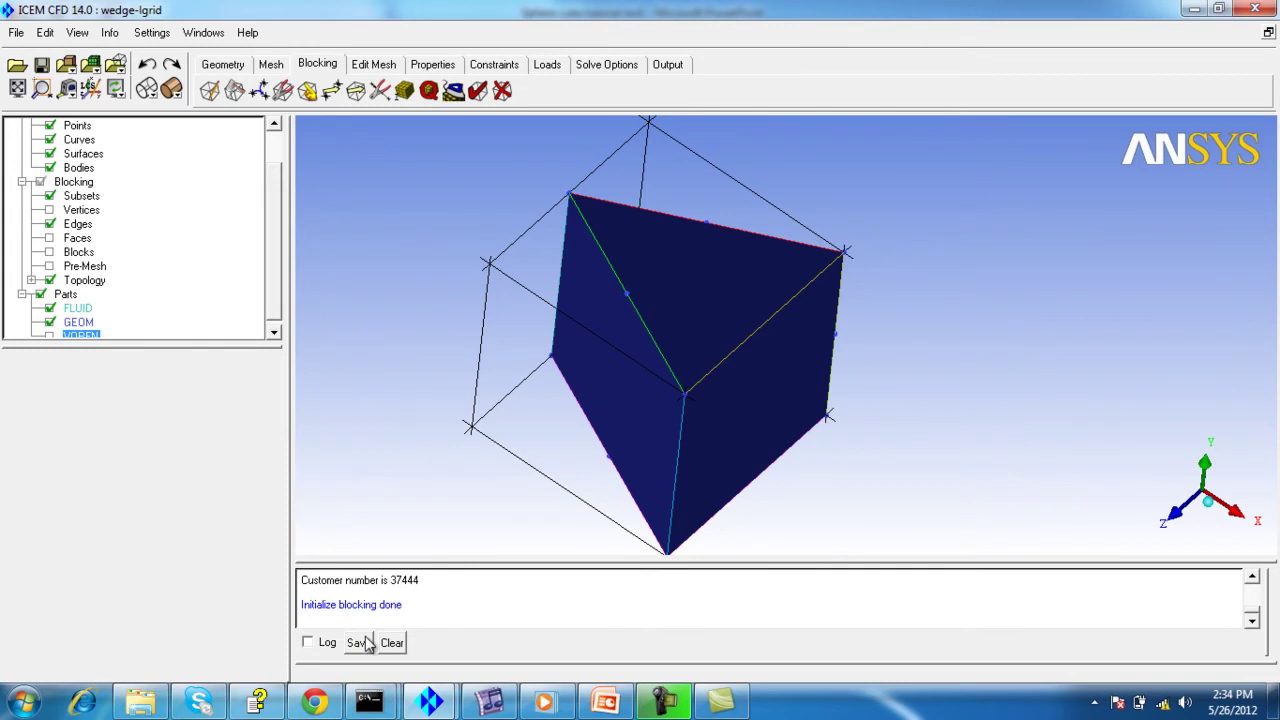
{"action": "mouse_move", "coordinate": [369, 702]}
{"action": "left_click_drag", "start_coordinate": [717, 309], "coordinate": [723, 363]}
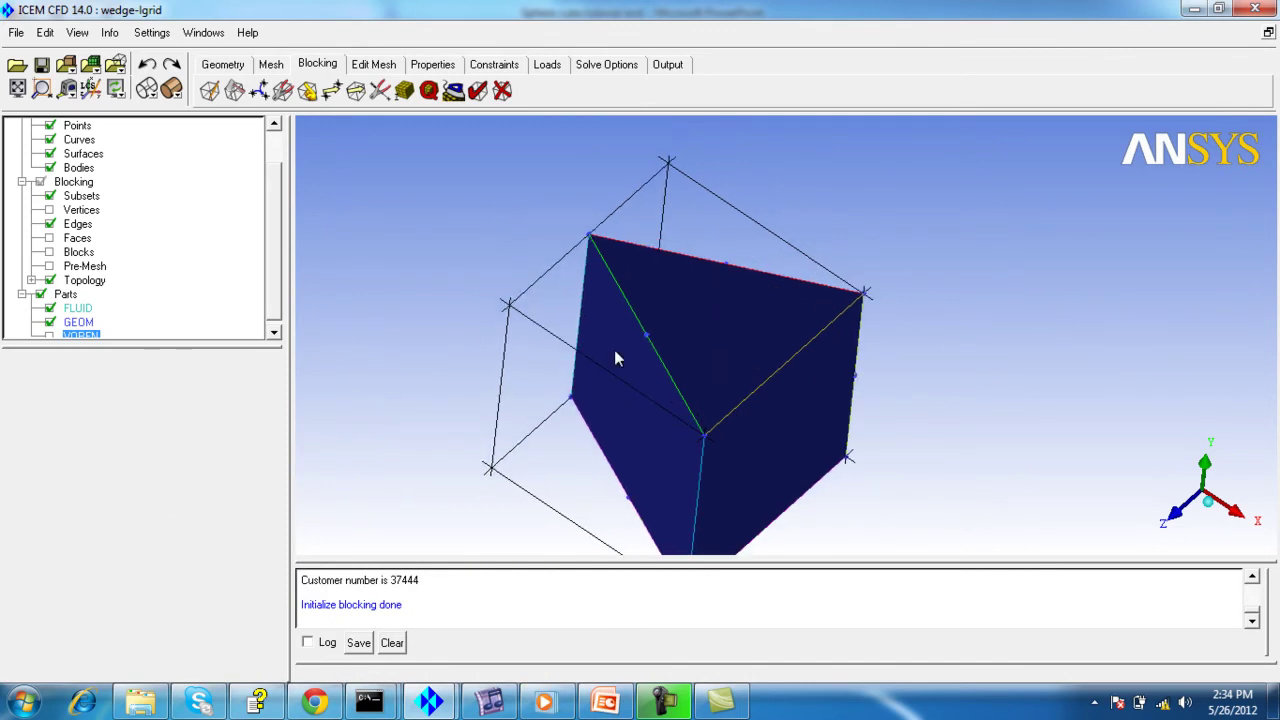
{"action": "left_click", "coordinate": [50, 154]}
{"action": "left_click_drag", "start_coordinate": [606, 309], "coordinate": [690, 350]}
Step: Start an O-grid split on the wedge-lgrid blocking and select the 3D block for it
{"action": "left_click", "coordinate": [234, 90]}
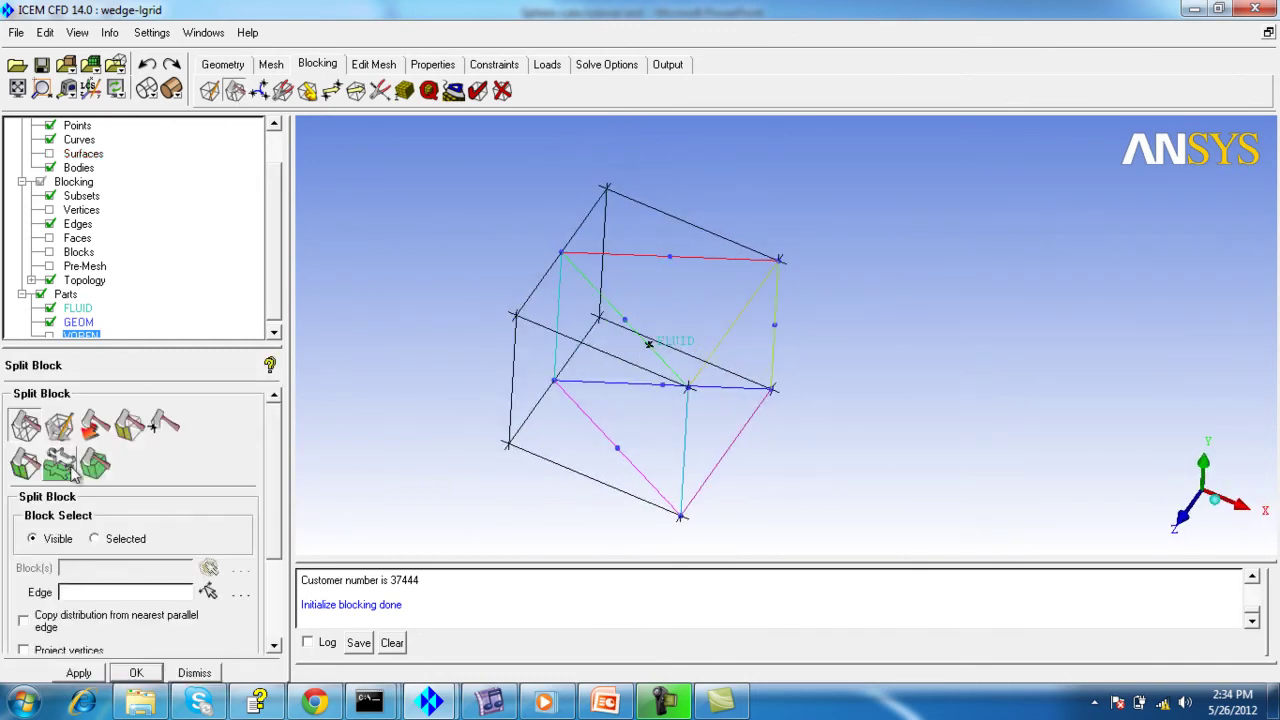
{"action": "left_click", "coordinate": [58, 460]}
{"action": "left_click", "coordinate": [110, 521]}
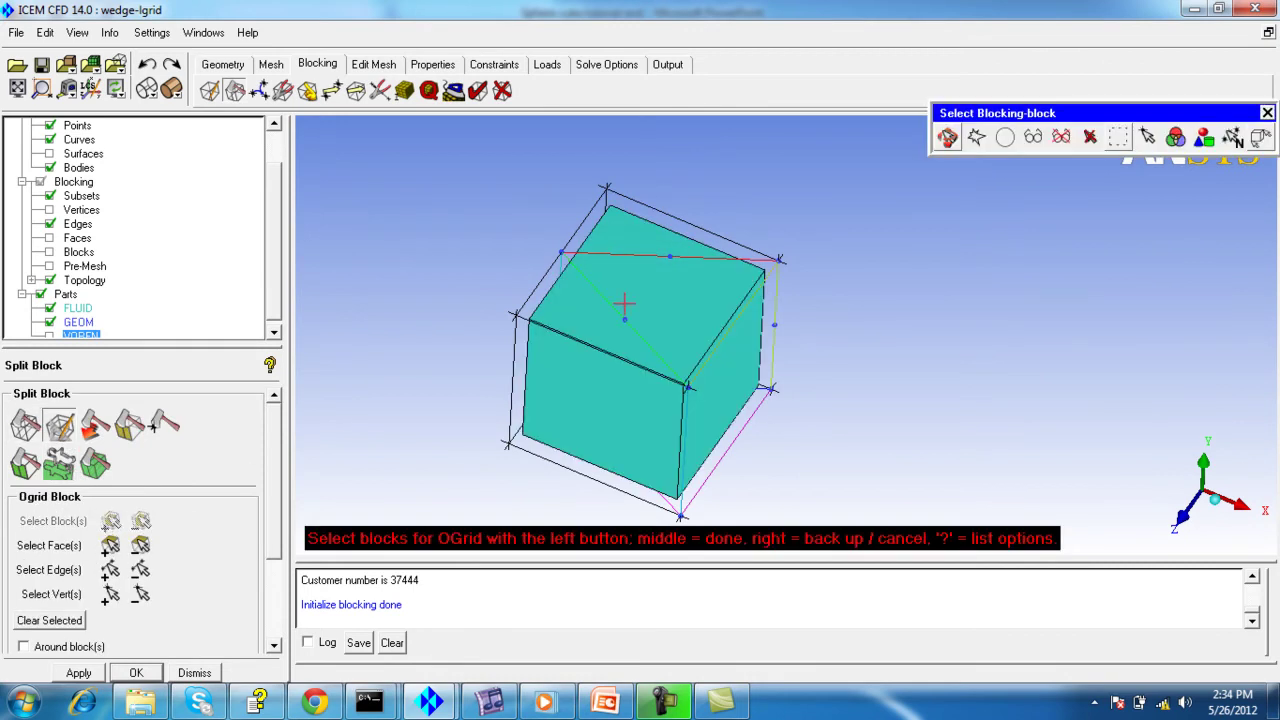
{"action": "middle_click", "coordinate": [370, 276]}
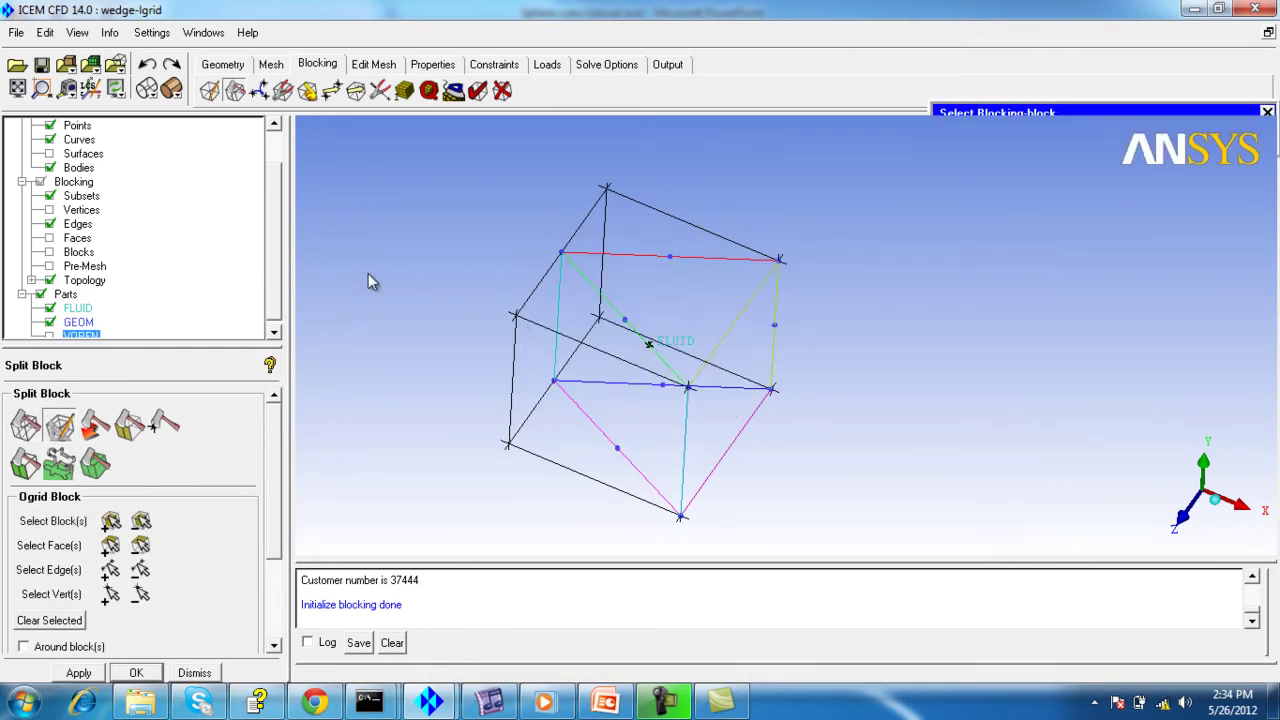
Step: Select block edges for the O-grid, including the upper +X edge, so the top, bottom, back and +X faces are included
{"action": "left_click", "coordinate": [110, 570]}
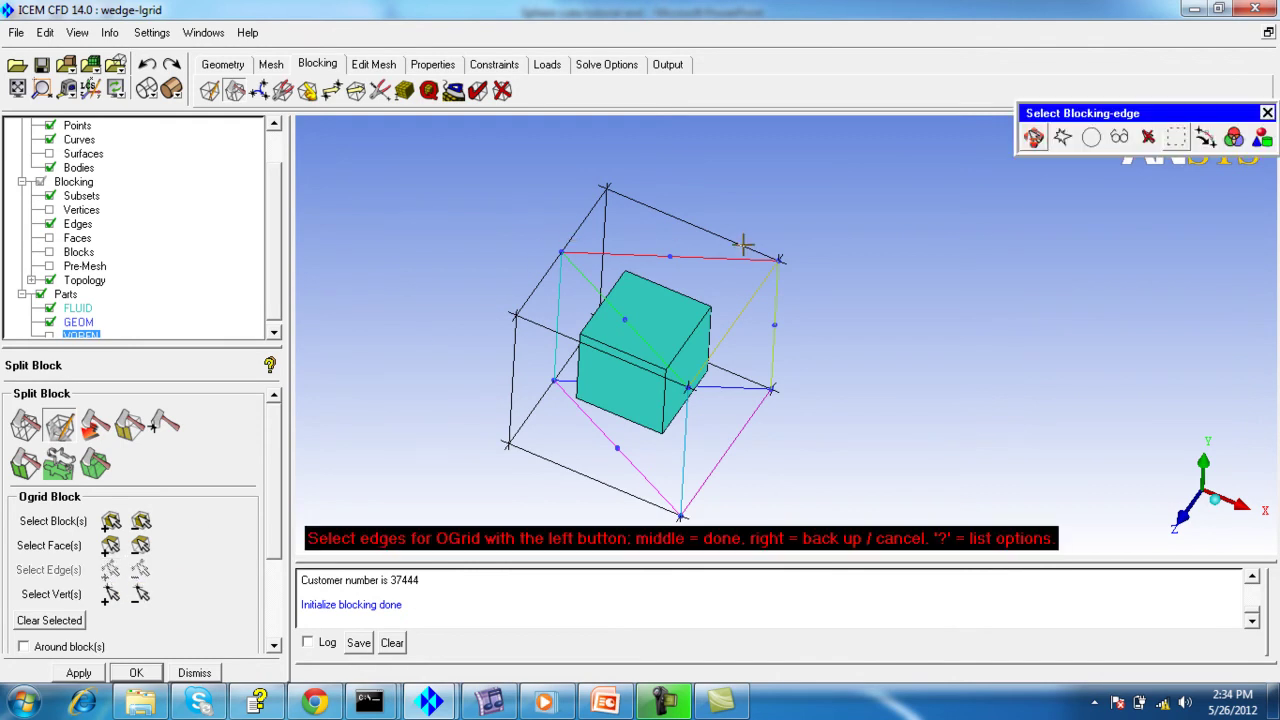
{"action": "left_click", "coordinate": [748, 302]}
{"action": "middle_click", "coordinate": [828, 296]}
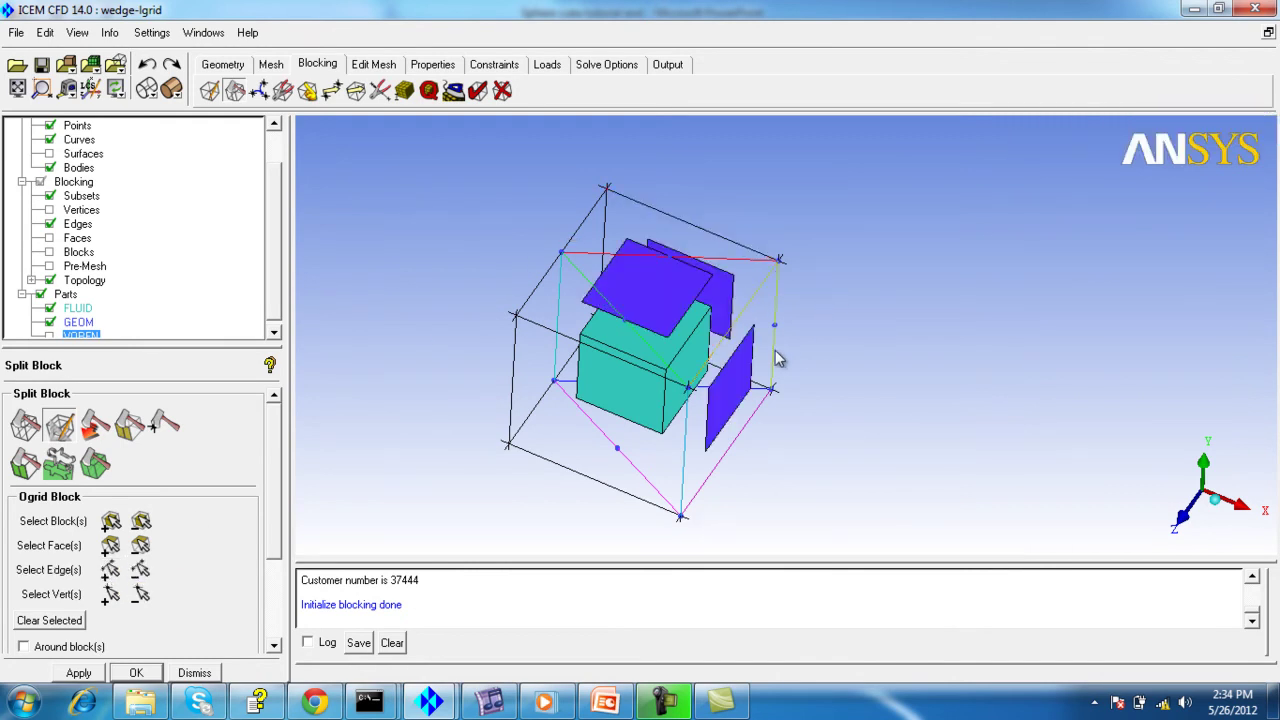
{"action": "left_click", "coordinate": [110, 570]}
{"action": "left_click", "coordinate": [724, 401]}
{"action": "middle_click", "coordinate": [822, 257]}
Step: Apply the O-grid split to create the L-grid, and examine the new block edges
{"action": "mouse_move", "coordinate": [790, 288]}
{"action": "left_mouse_down"}
{"action": "mouse_move", "coordinate": [627, 279]}
{"action": "mouse_move", "coordinate": [686, 385]}
{"action": "mouse_move", "coordinate": [700, 325]}
{"action": "mouse_move", "coordinate": [548, 423]}
{"action": "mouse_move", "coordinate": [680, 263]}
{"action": "mouse_move", "coordinate": [617, 451]}
{"action": "mouse_move", "coordinate": [680, 343]}
{"action": "mouse_move", "coordinate": [606, 309]}
{"action": "mouse_move", "coordinate": [608, 326]}
{"action": "mouse_move", "coordinate": [620, 260]}
{"action": "mouse_move", "coordinate": [697, 275]}
{"action": "left_mouse_up"}
{"action": "left_click", "coordinate": [79, 673]}
{"action": "scroll", "coordinate": [730, 358], "scroll_direction": "up", "scroll_amount": 3}
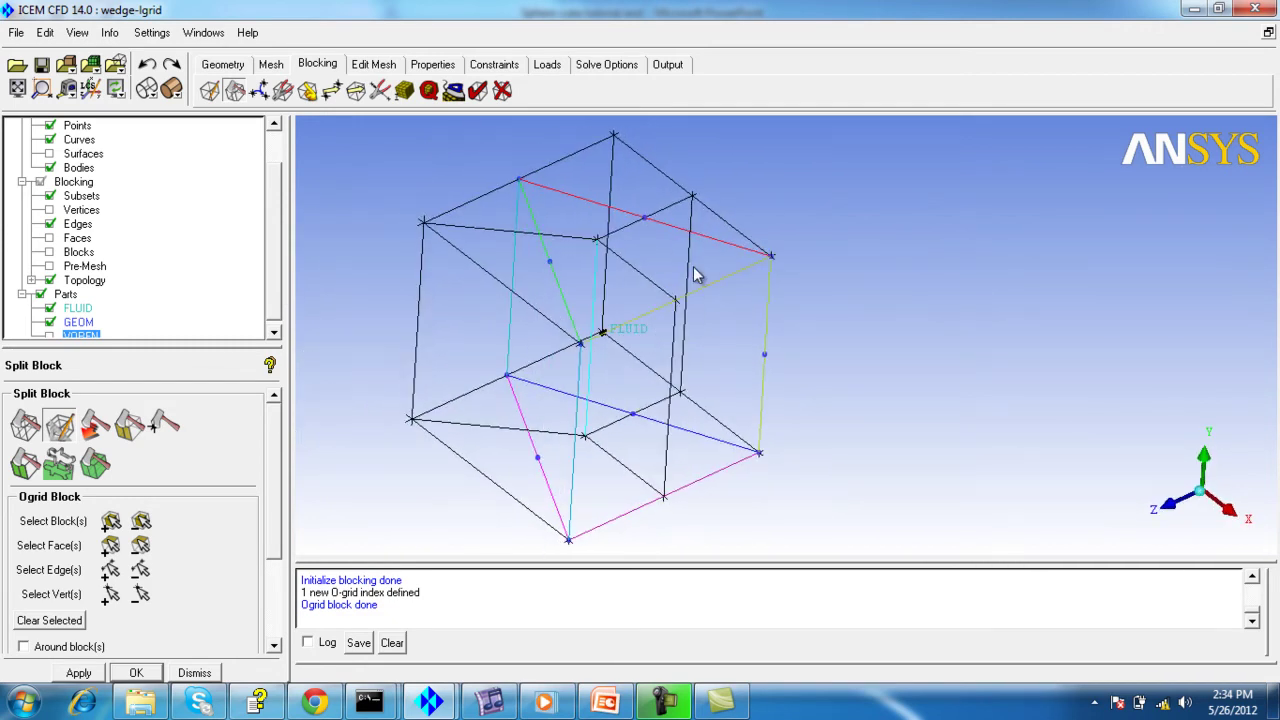
{"action": "left_click_drag", "start_coordinate": [531, 303], "coordinate": [620, 318]}
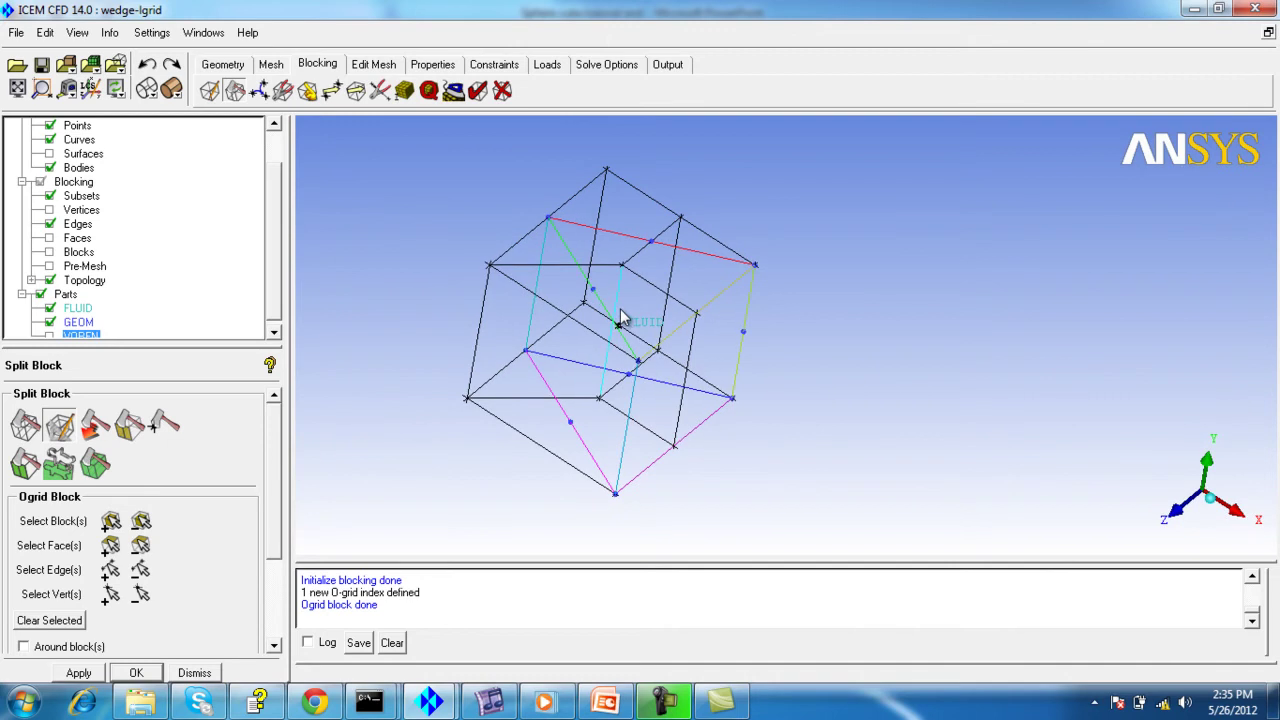
Step: Associate the upper and lower vertices of the back corner outside the wedge with the wedge's upper and lower back corner points
{"action": "left_click", "coordinate": [308, 92]}
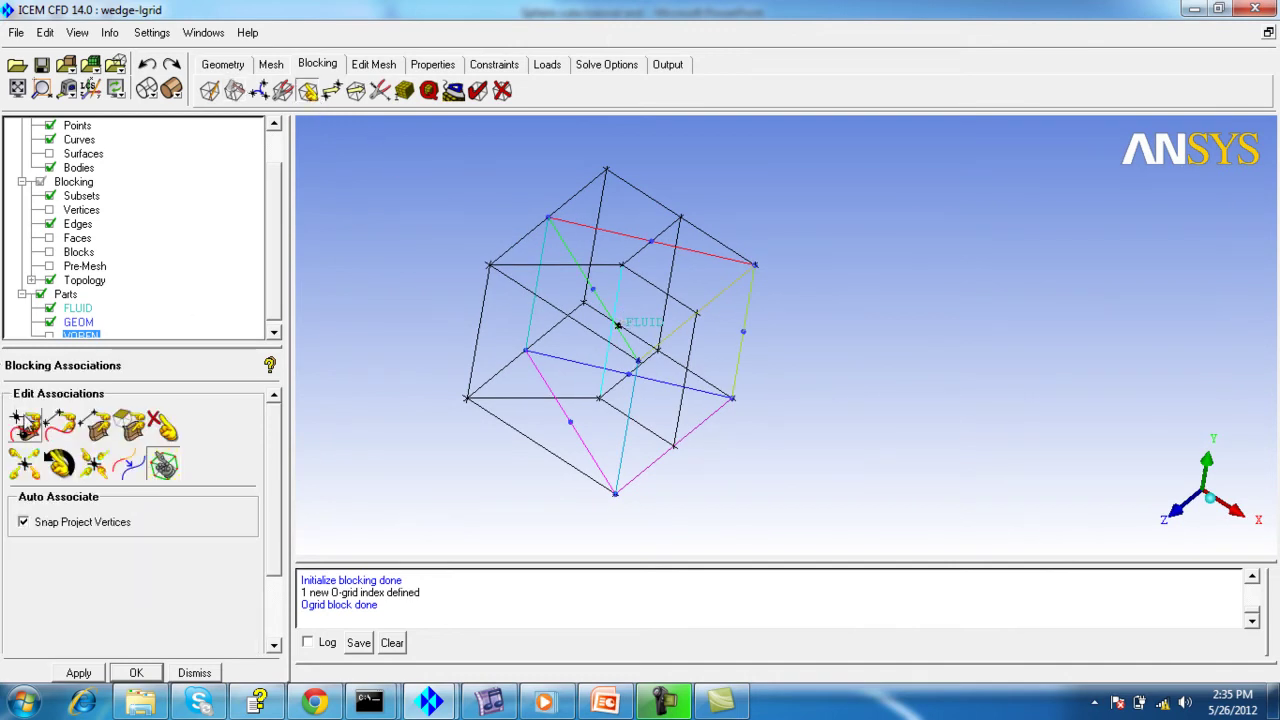
{"action": "left_click", "coordinate": [26, 426]}
{"action": "left_click", "coordinate": [605, 172]}
{"action": "left_click", "coordinate": [548, 218]}
{"action": "left_click", "coordinate": [580, 304]}
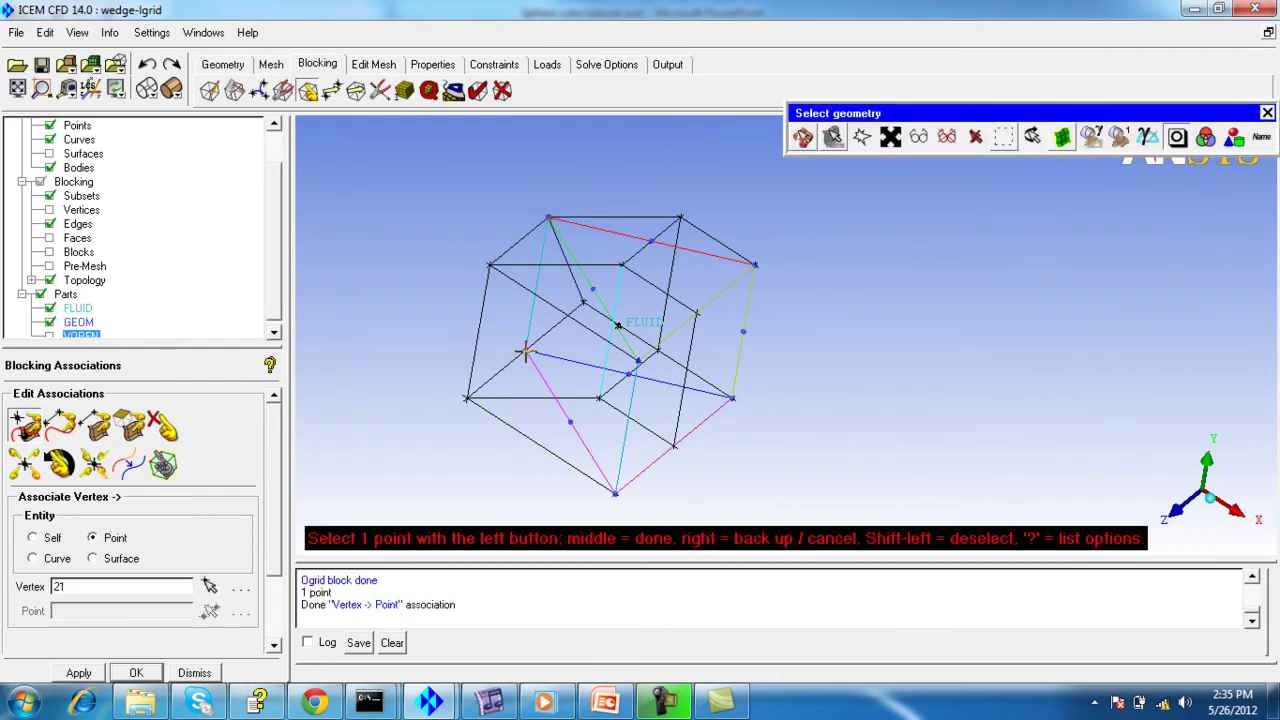
{"action": "left_click", "coordinate": [524, 352]}
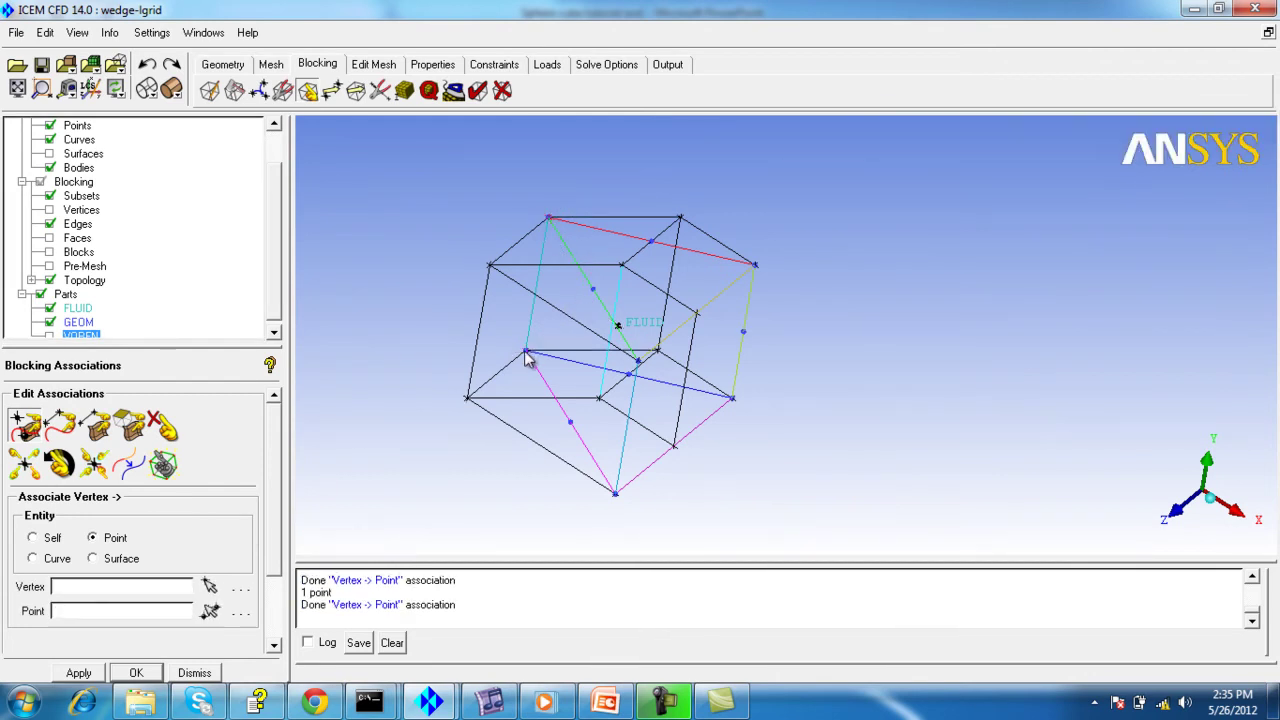
Step: Associate the block vertices already at the remaining wedge corners with their coincident geometry points
{"action": "left_click", "coordinate": [431, 280]}
{"action": "left_click", "coordinate": [752, 265]}
{"action": "left_click", "coordinate": [754, 268]}
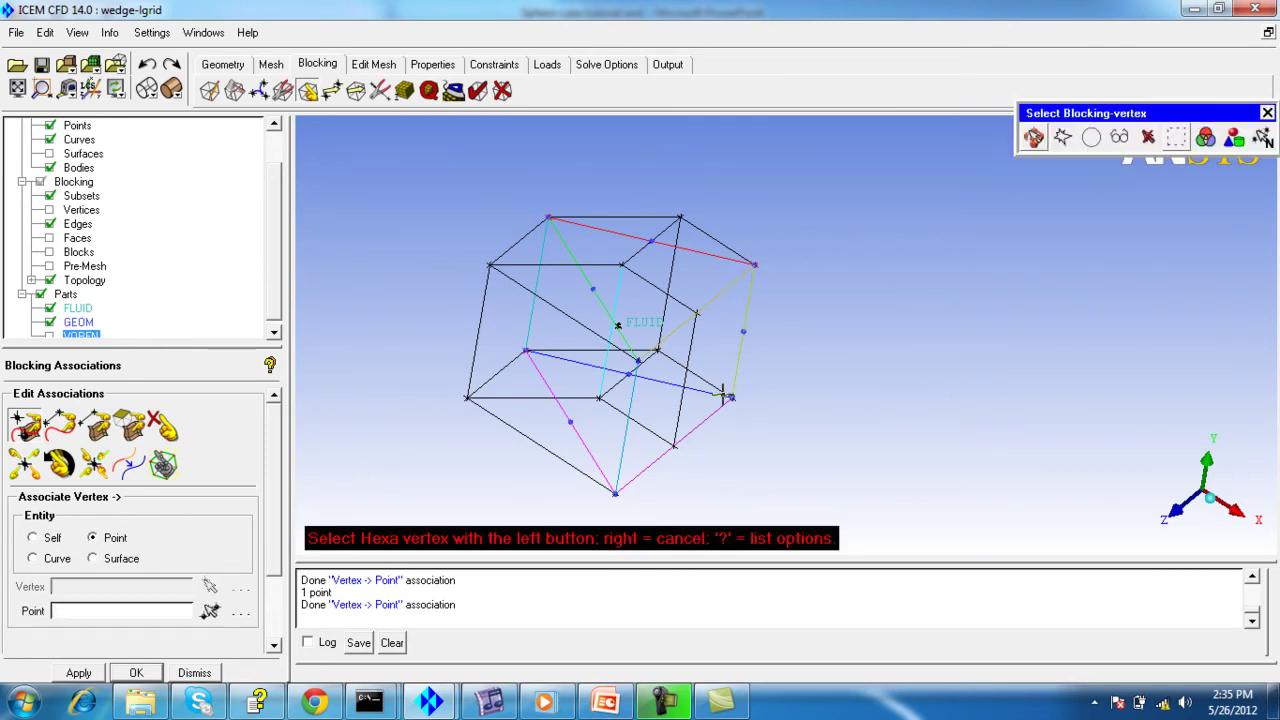
{"action": "left_click", "coordinate": [643, 360]}
{"action": "left_click", "coordinate": [641, 362]}
{"action": "right_click", "coordinate": [751, 446]}
{"action": "left_click_drag", "start_coordinate": [770, 408], "coordinate": [443, 394]}
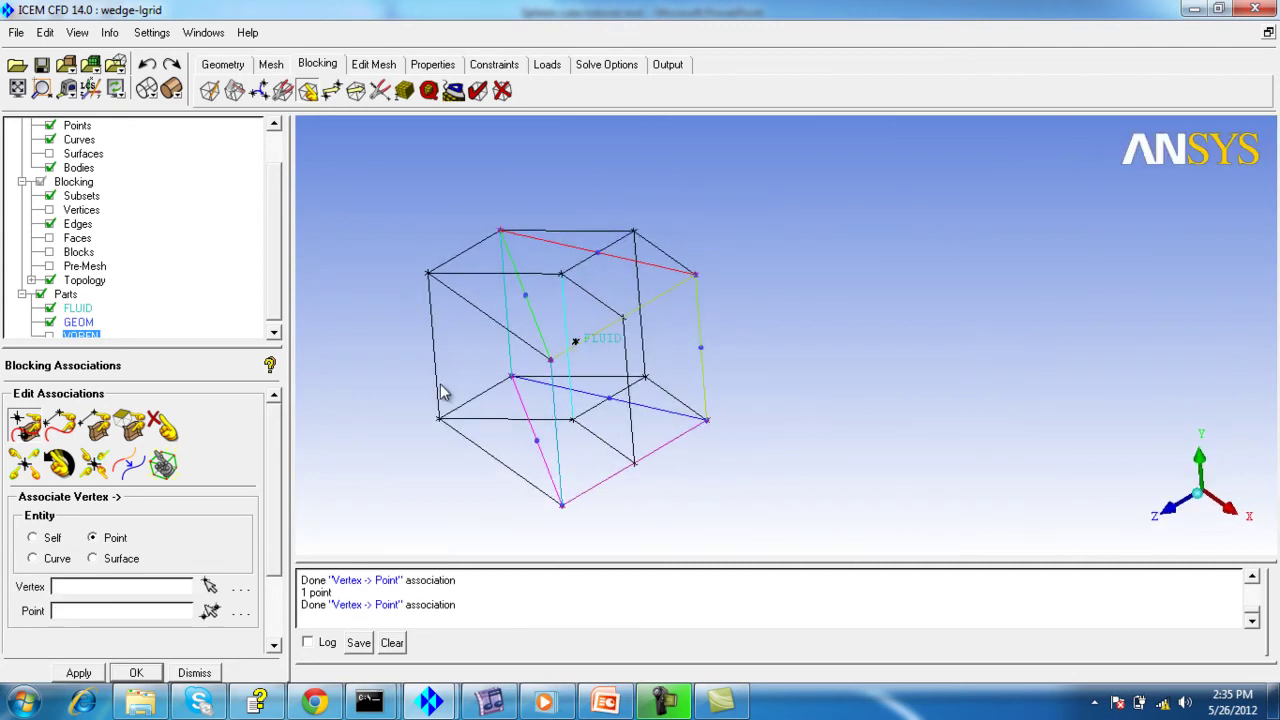
Step: Associate the outer L-grid vertices with the midpoints of the upper and lower curves on the wedge's slanted and back sides
{"action": "left_click", "coordinate": [25, 428]}
{"action": "left_click", "coordinate": [426, 278]}
{"action": "left_click", "coordinate": [525, 299]}
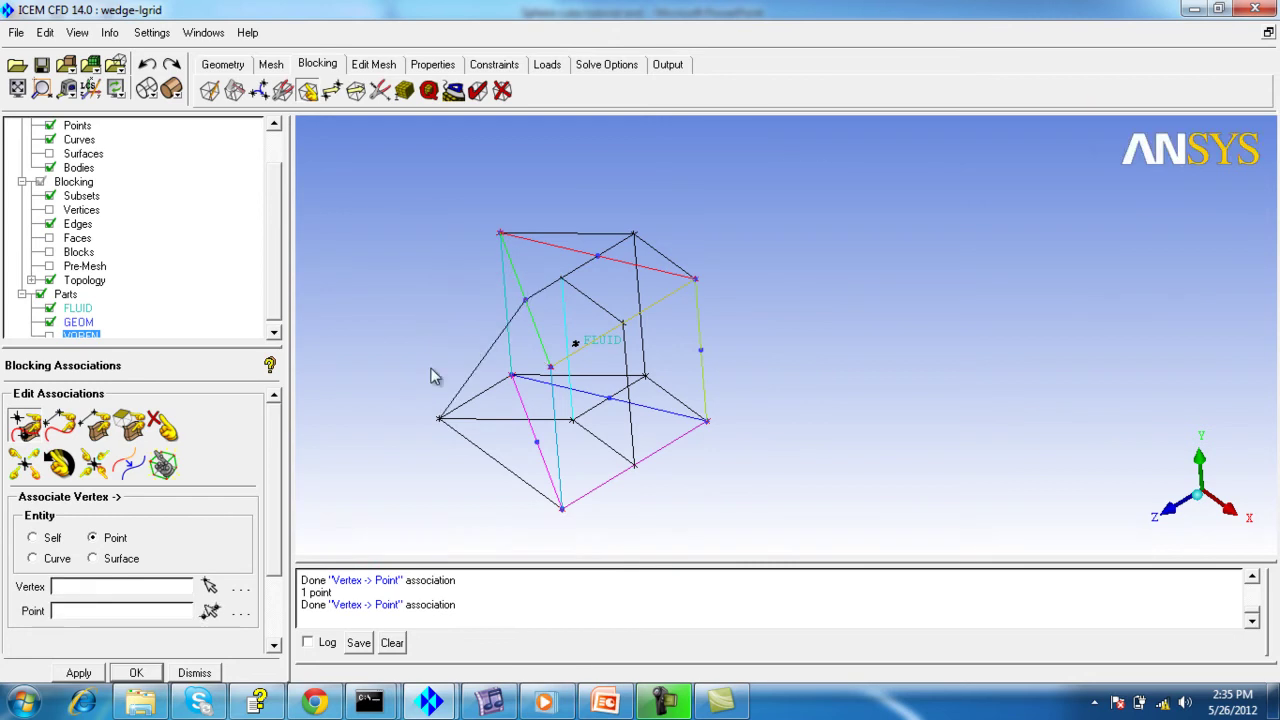
{"action": "left_click", "coordinate": [440, 418]}
{"action": "left_click", "coordinate": [537, 443]}
{"action": "left_click", "coordinate": [633, 234]}
{"action": "left_click", "coordinate": [597, 257]}
{"action": "left_click", "coordinate": [609, 399]}
{"action": "middle_click", "coordinate": [609, 399]}
Step: Auto-associate the blocking with the geometry, with Snap Project Vertices enabled
{"action": "left_click_drag", "start_coordinate": [760, 394], "coordinate": [489, 363]}
{"action": "left_click", "coordinate": [166, 465]}
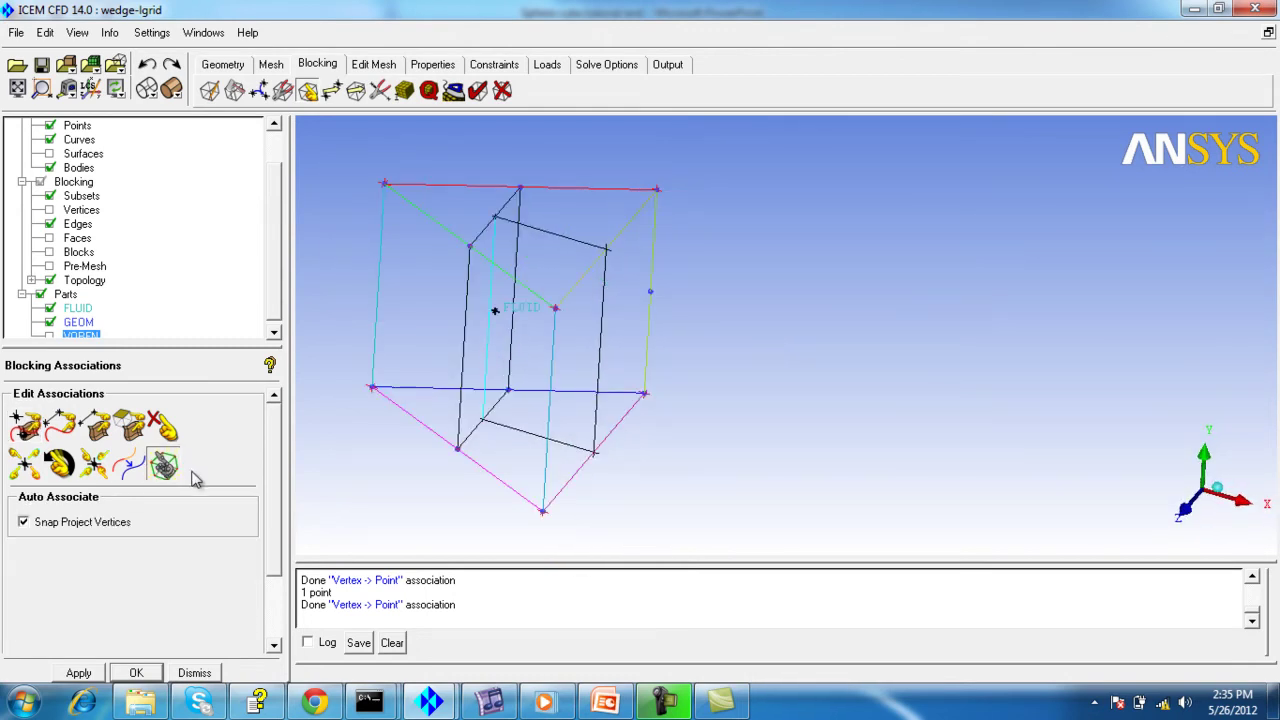
{"action": "left_click", "coordinate": [78, 672]}
{"action": "left_click_drag", "start_coordinate": [797, 309], "coordinate": [650, 360]}
Step: Hide the geometry curves and examine the block-edge associations around the wedge
{"action": "left_click", "coordinate": [50, 139]}
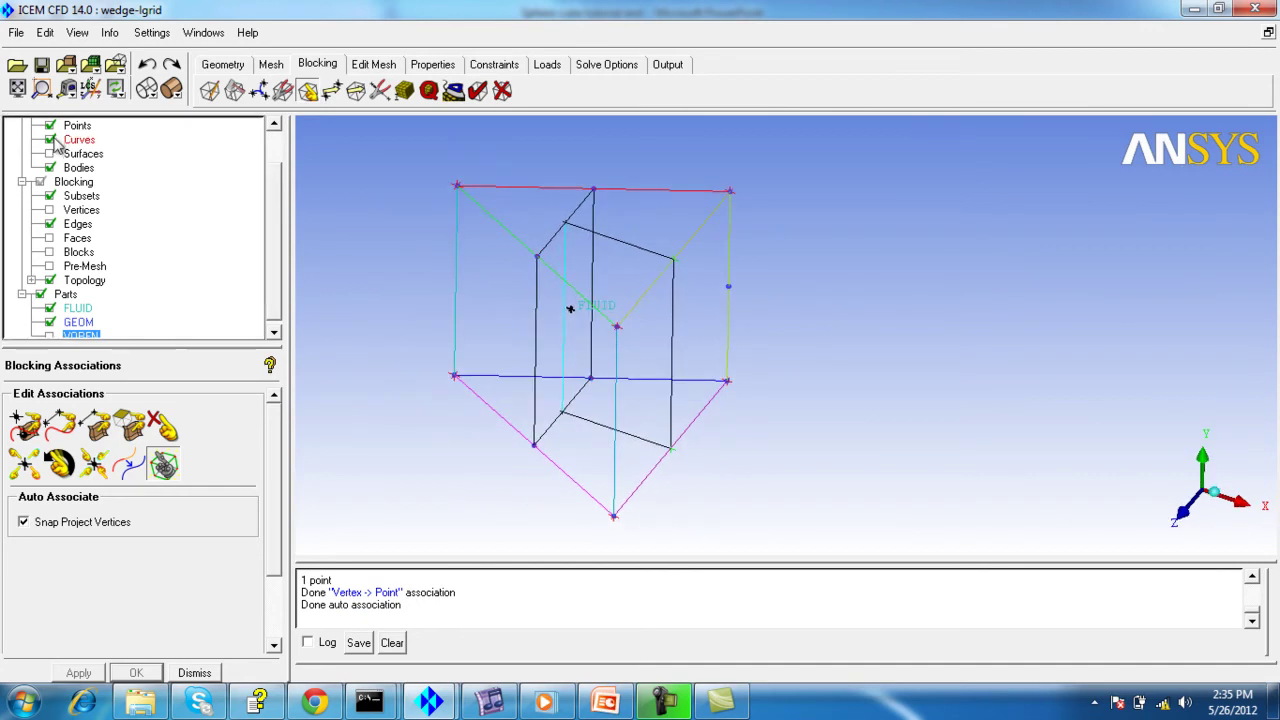
{"action": "left_click_drag", "start_coordinate": [866, 316], "coordinate": [843, 409]}
{"action": "left_click_drag", "start_coordinate": [680, 349], "coordinate": [738, 233]}
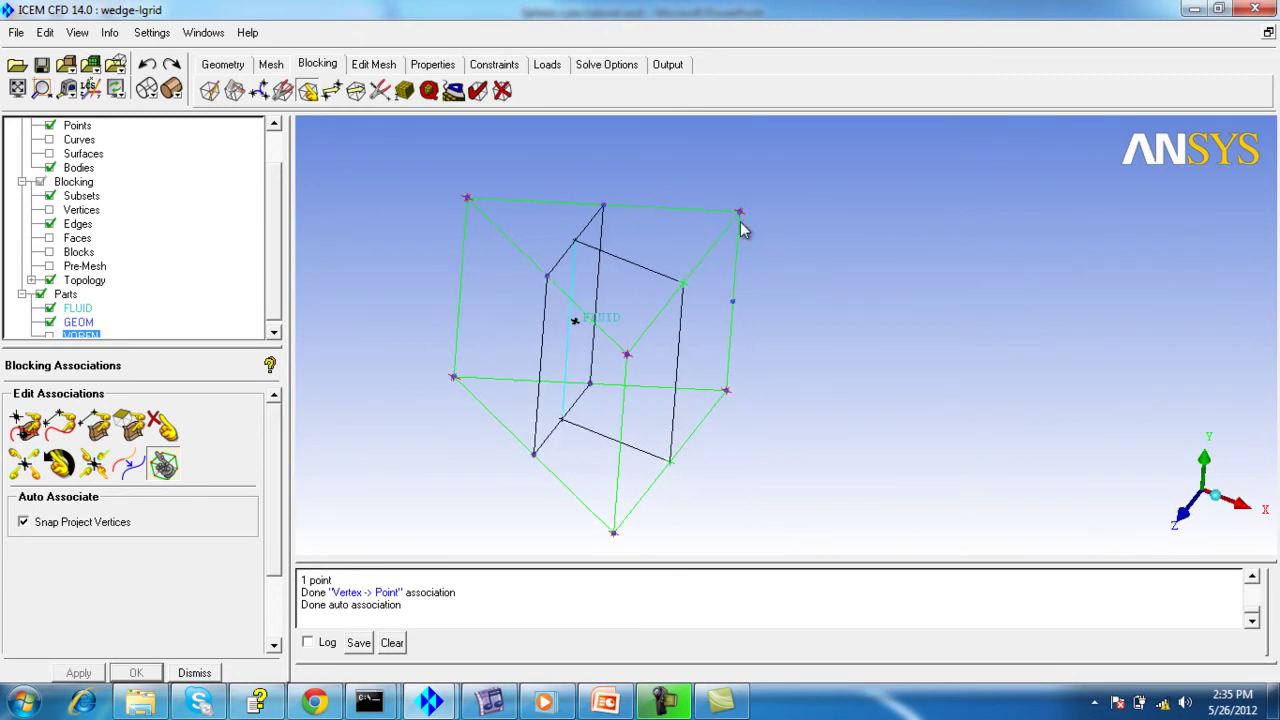
{"action": "left_click_drag", "start_coordinate": [620, 314], "coordinate": [217, 93]}
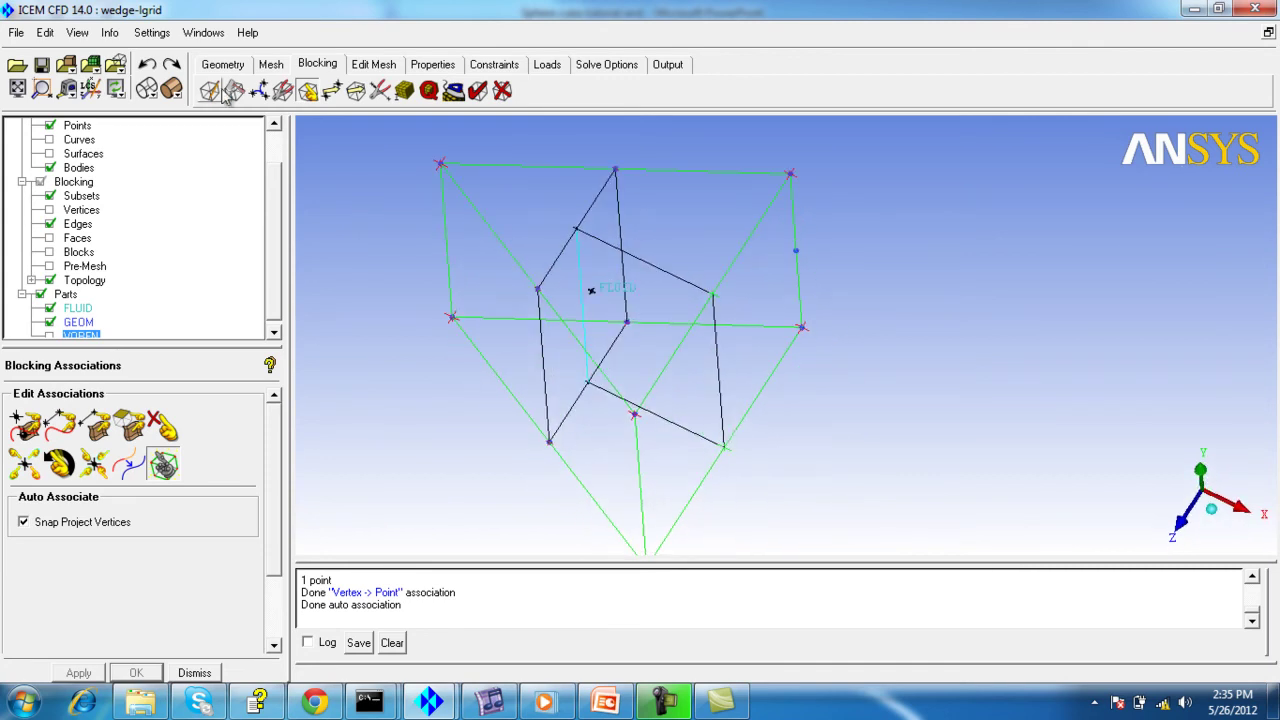
Step: Set the length of the upper edge from the L-grid's interior vertex to the right-hand slanted side's midpoint to 0.3
{"action": "left_click", "coordinate": [331, 91]}
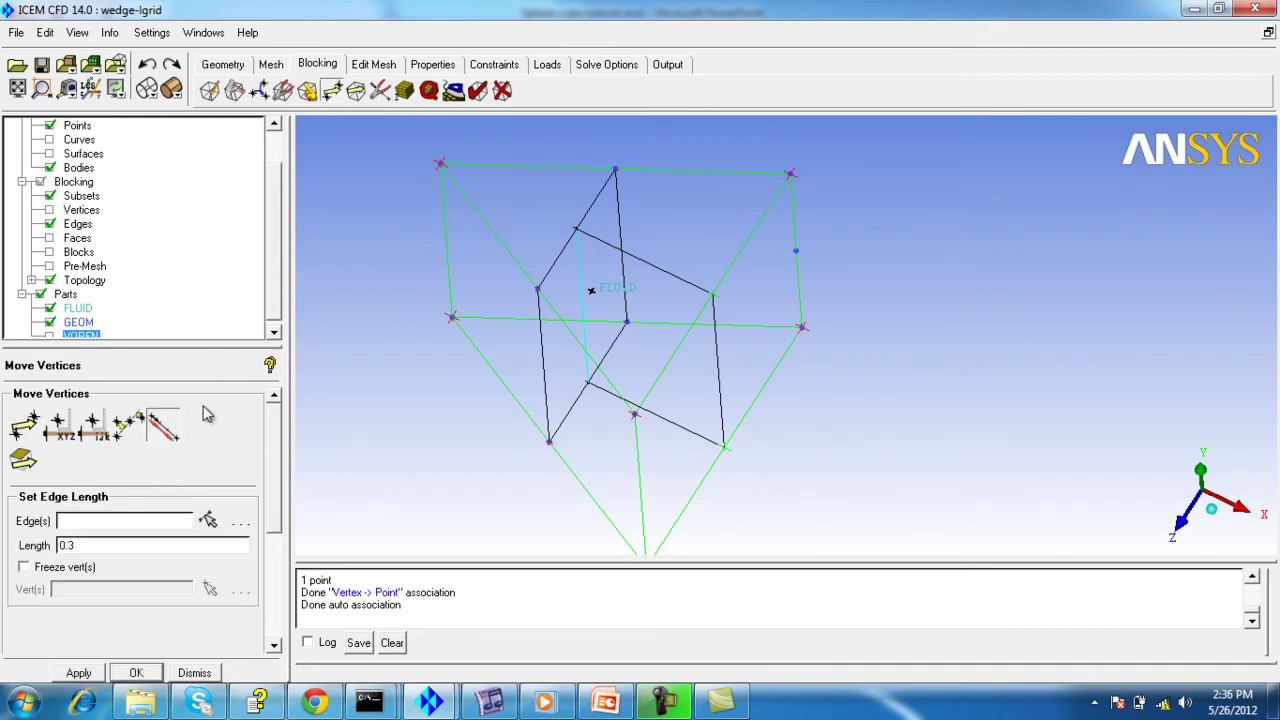
{"action": "left_click", "coordinate": [167, 431]}
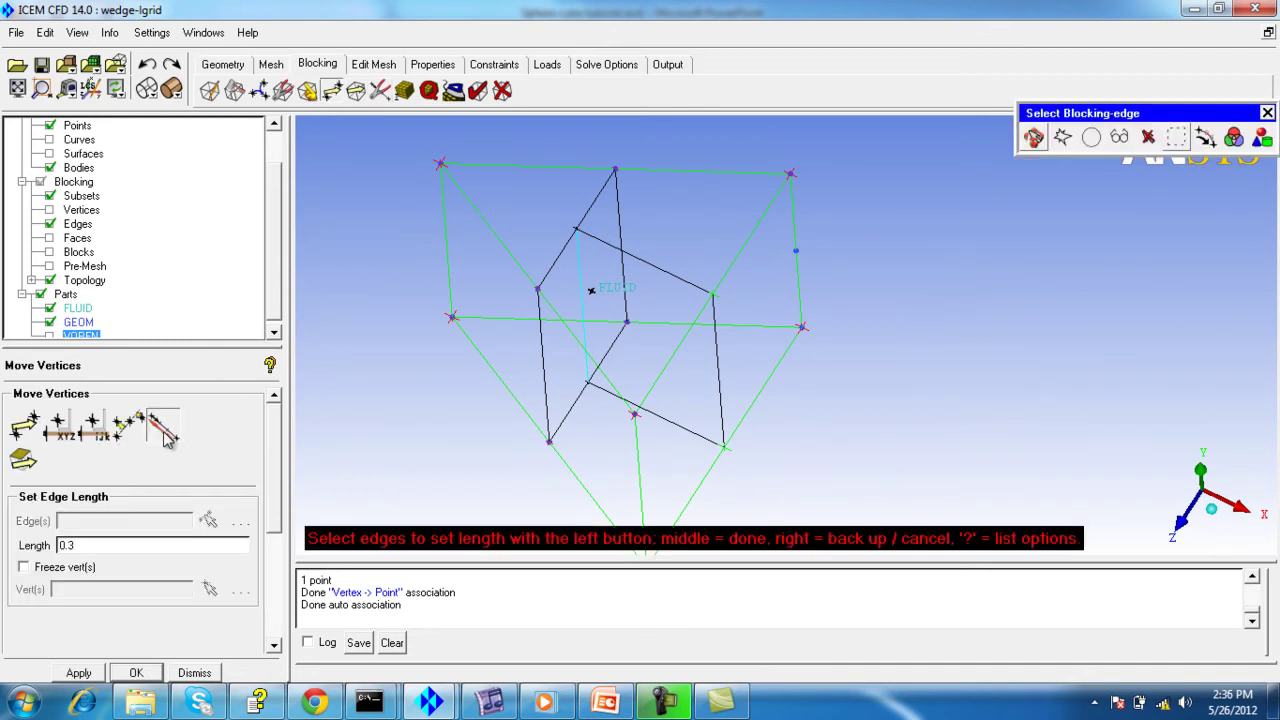
{"action": "left_click", "coordinate": [664, 254]}
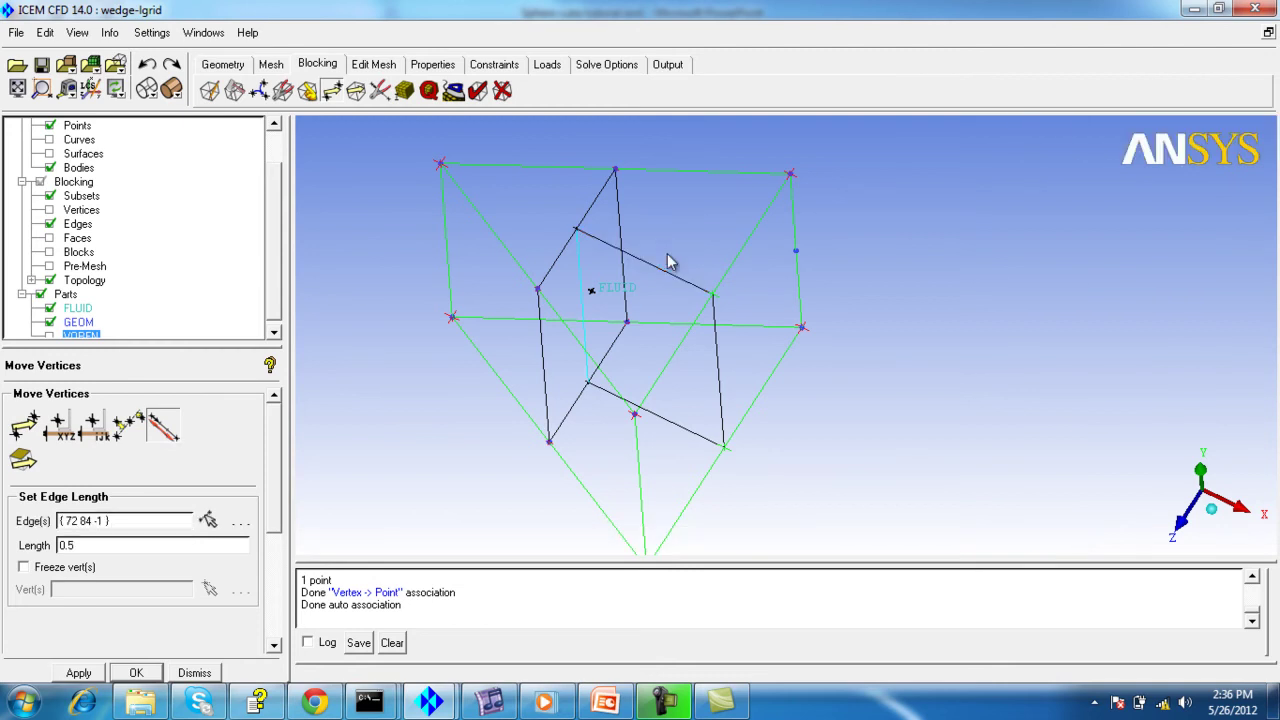
{"action": "left_click_drag", "start_coordinate": [120, 551], "coordinate": [63, 550]}
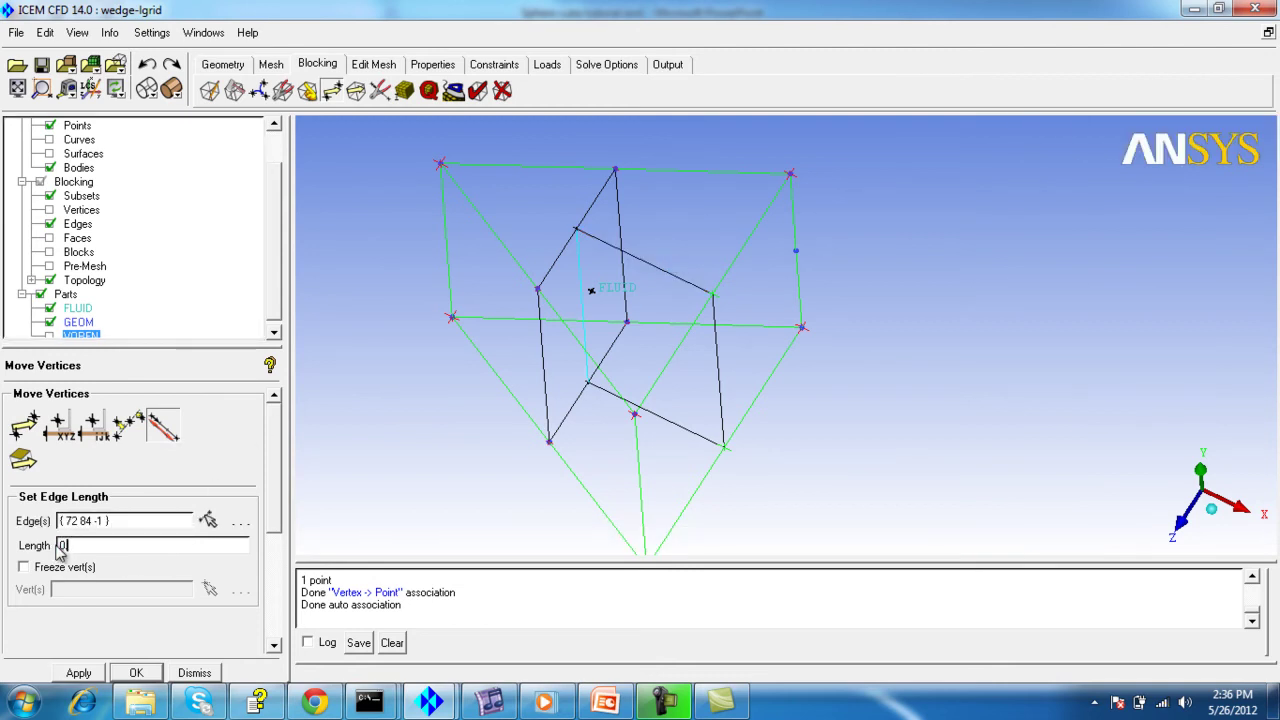
{"action": "left_click", "coordinate": [80, 672]}
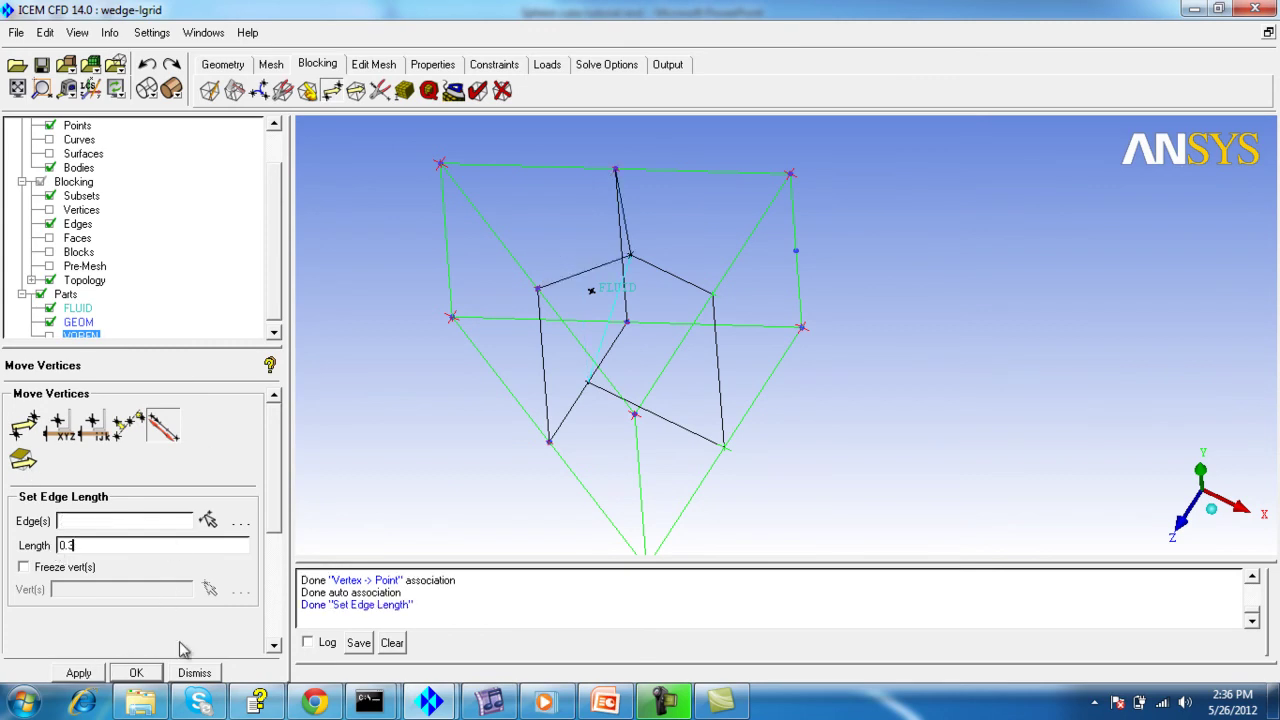
{"action": "left_click_drag", "start_coordinate": [462, 428], "coordinate": [166, 477]}
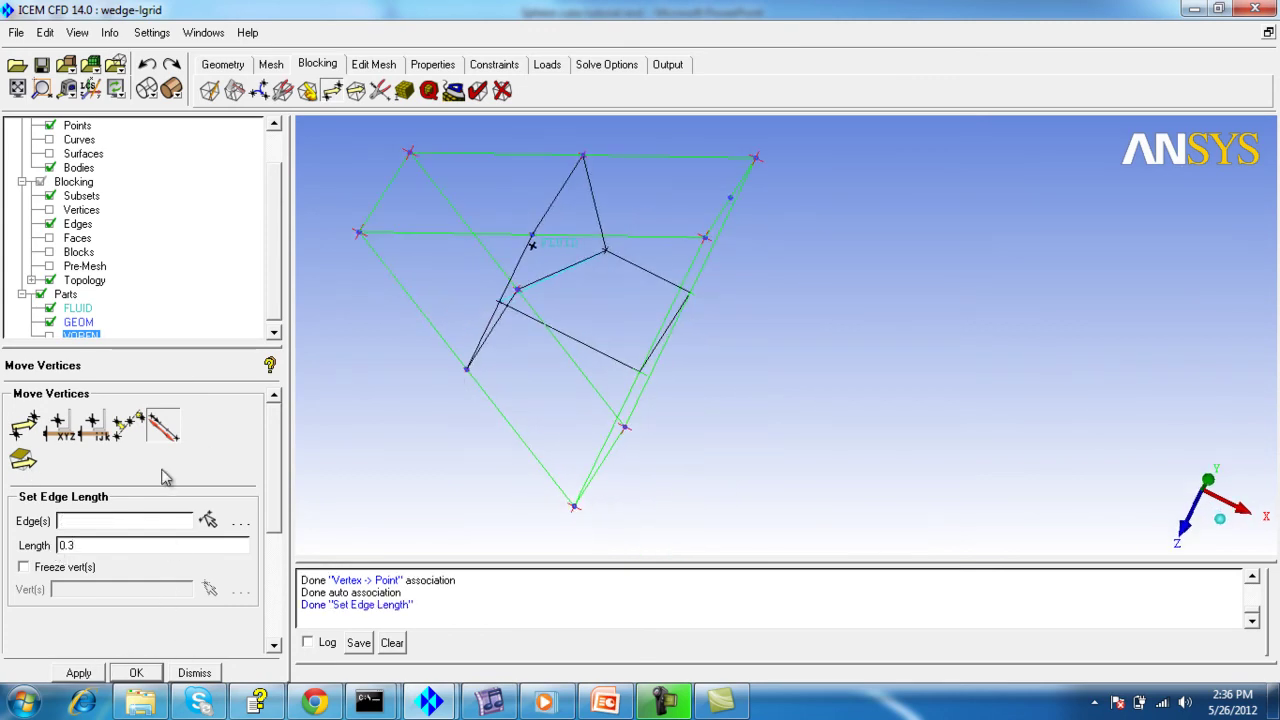
Step: Set the matching lower edge at the L-grid's interior vertex to a length of 0.3
{"action": "left_click", "coordinate": [207, 520]}
{"action": "left_click_drag", "start_coordinate": [104, 553], "coordinate": [45, 551]}
{"action": "left_click", "coordinate": [95, 673]}
{"action": "left_click_drag", "start_coordinate": [618, 420], "coordinate": [636, 308]}
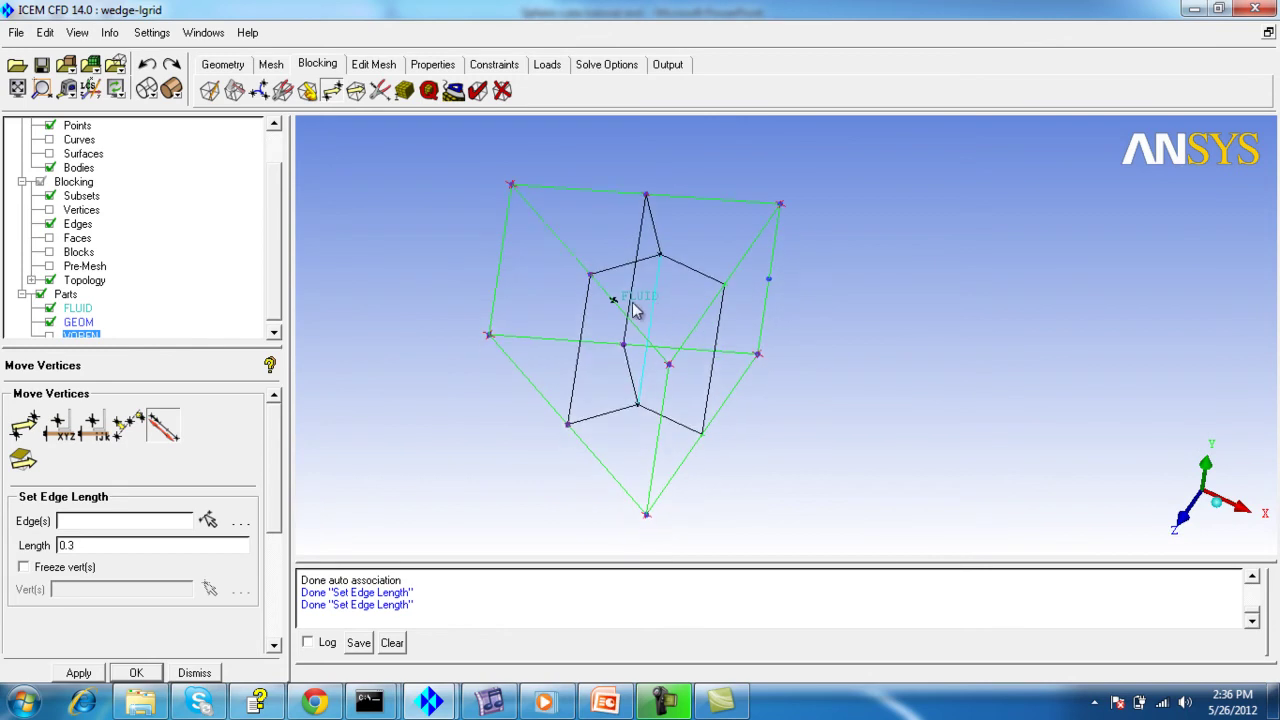
Step: Assign 10 nodes to the upper back edge between its midpoint and right corner, with parameters copied to all parallel edges
{"action": "left_click", "coordinate": [381, 91]}
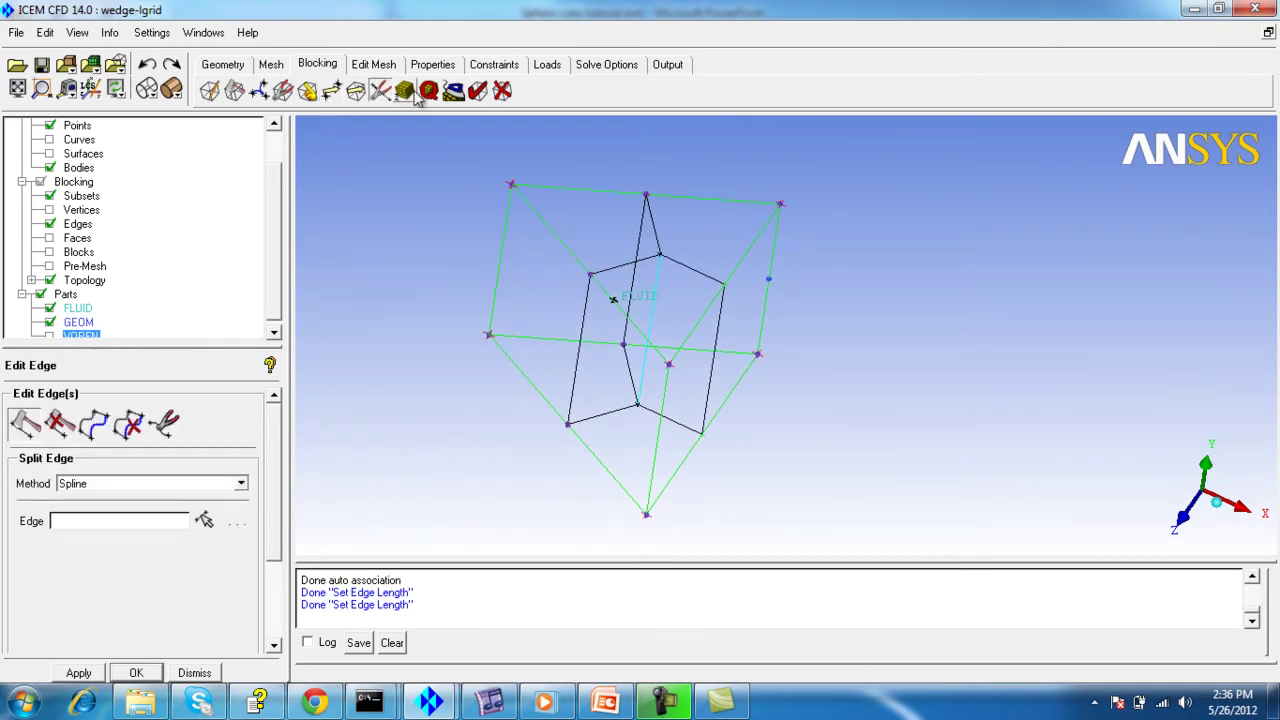
{"action": "left_click", "coordinate": [405, 91]}
{"action": "left_click", "coordinate": [100, 428]}
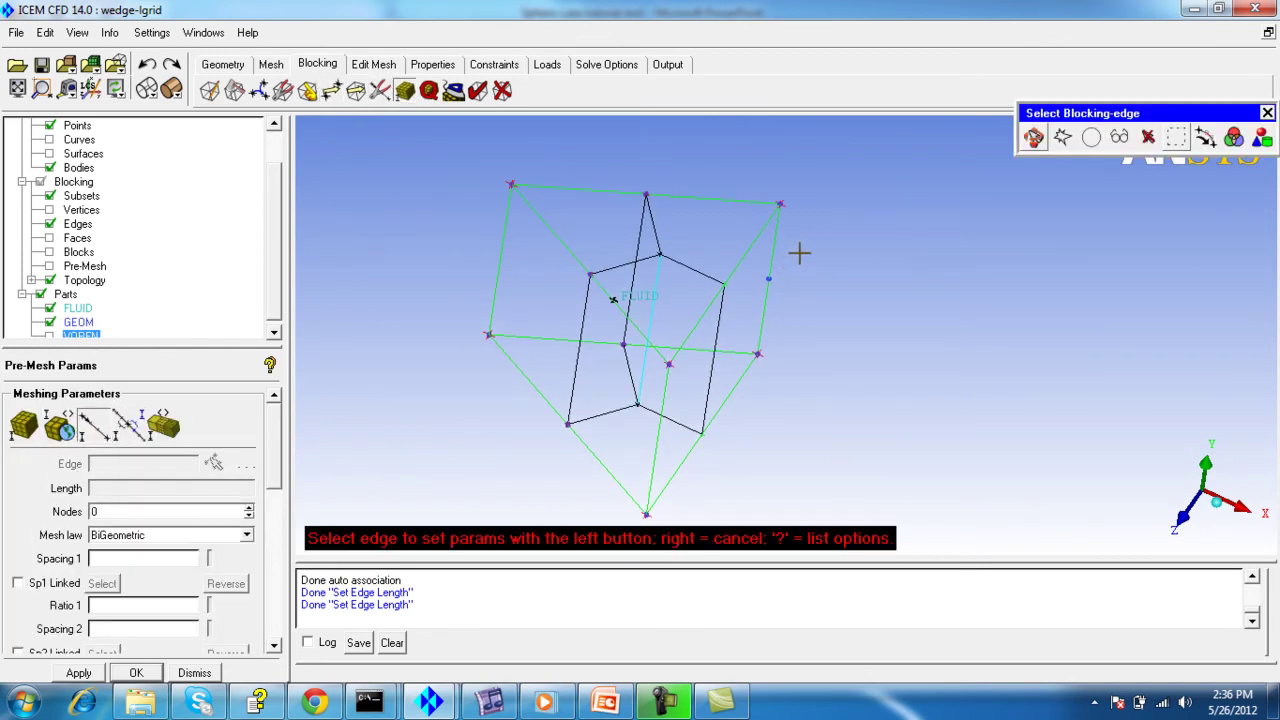
{"action": "left_click", "coordinate": [719, 202]}
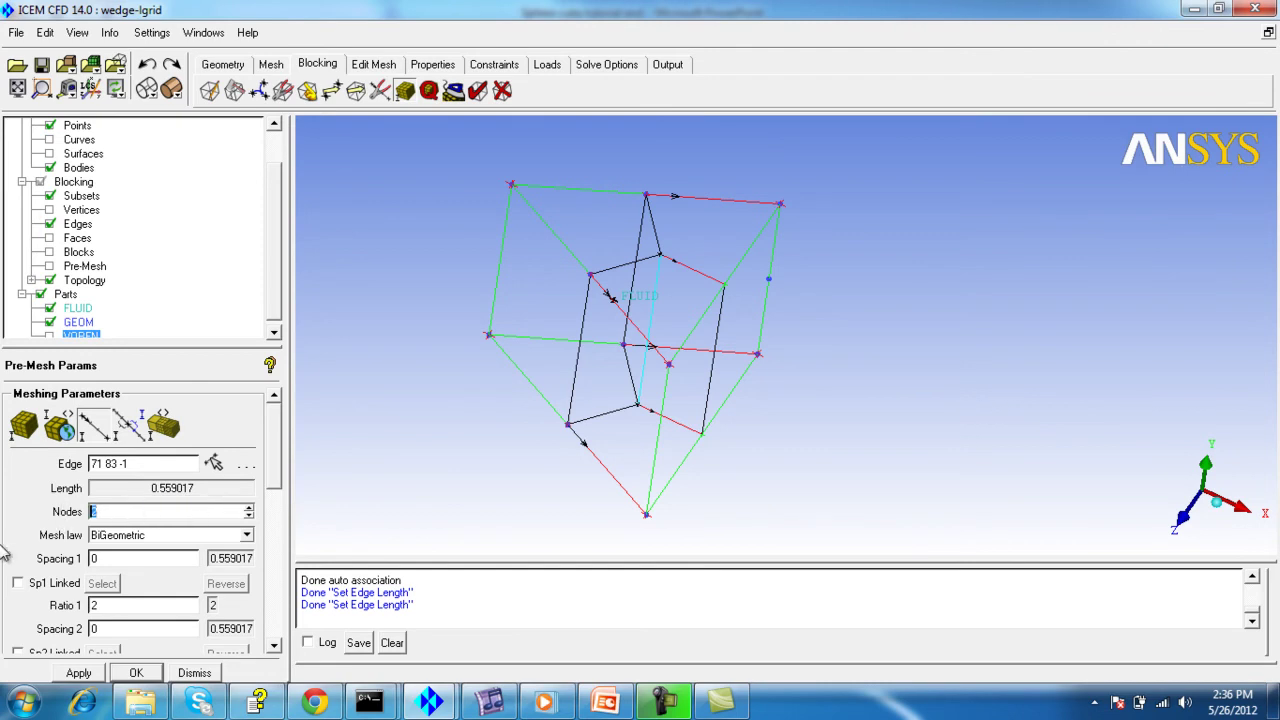
{"action": "left_click", "coordinate": [79, 673]}
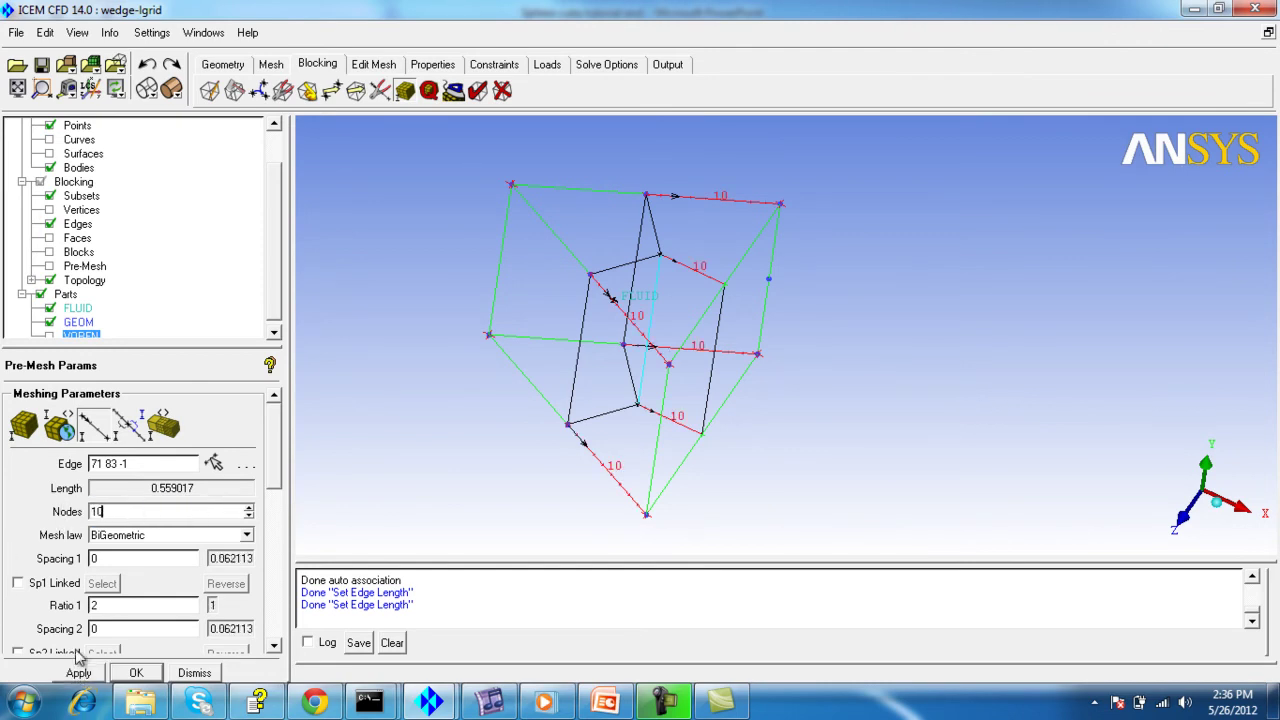
{"action": "left_click_drag", "start_coordinate": [274, 463], "coordinate": [277, 571]}
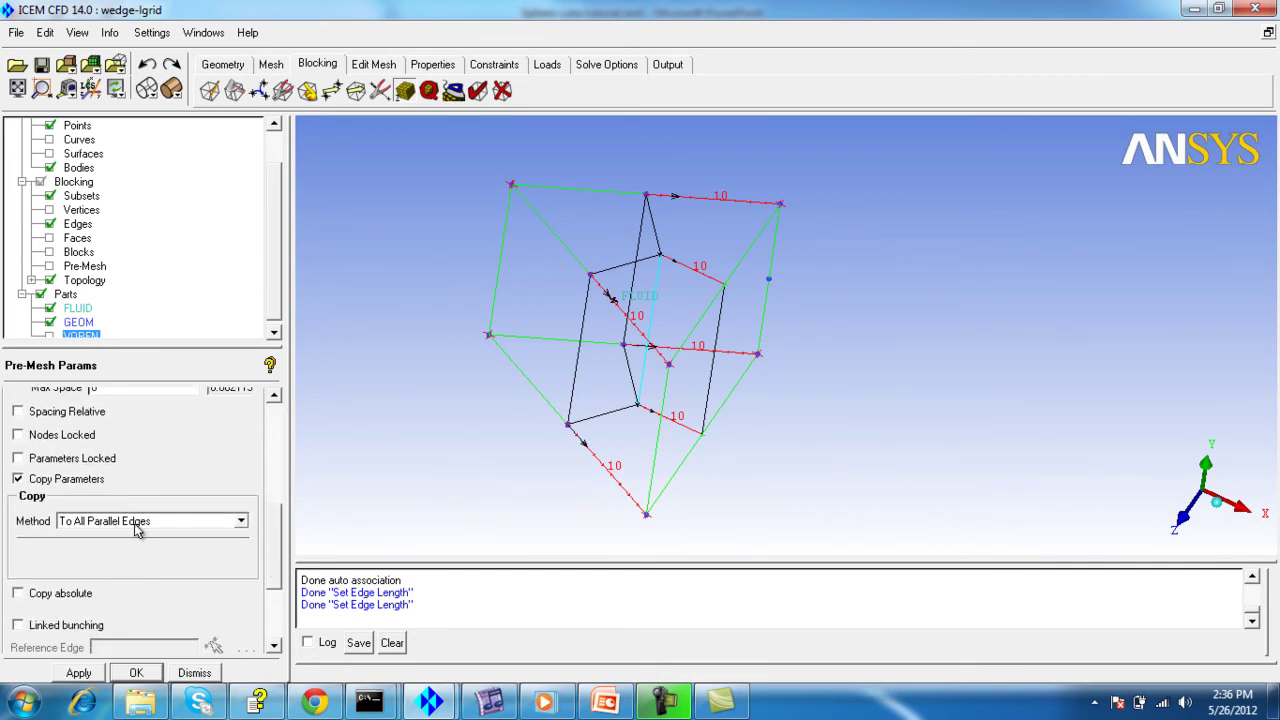
{"action": "left_click_drag", "start_coordinate": [280, 568], "coordinate": [284, 415]}
Step: Assign 10 nodes each to the interior L-grid edges running to the back side's midpoint and to the left slanted side's midpoint
{"action": "left_click", "coordinate": [214, 464]}
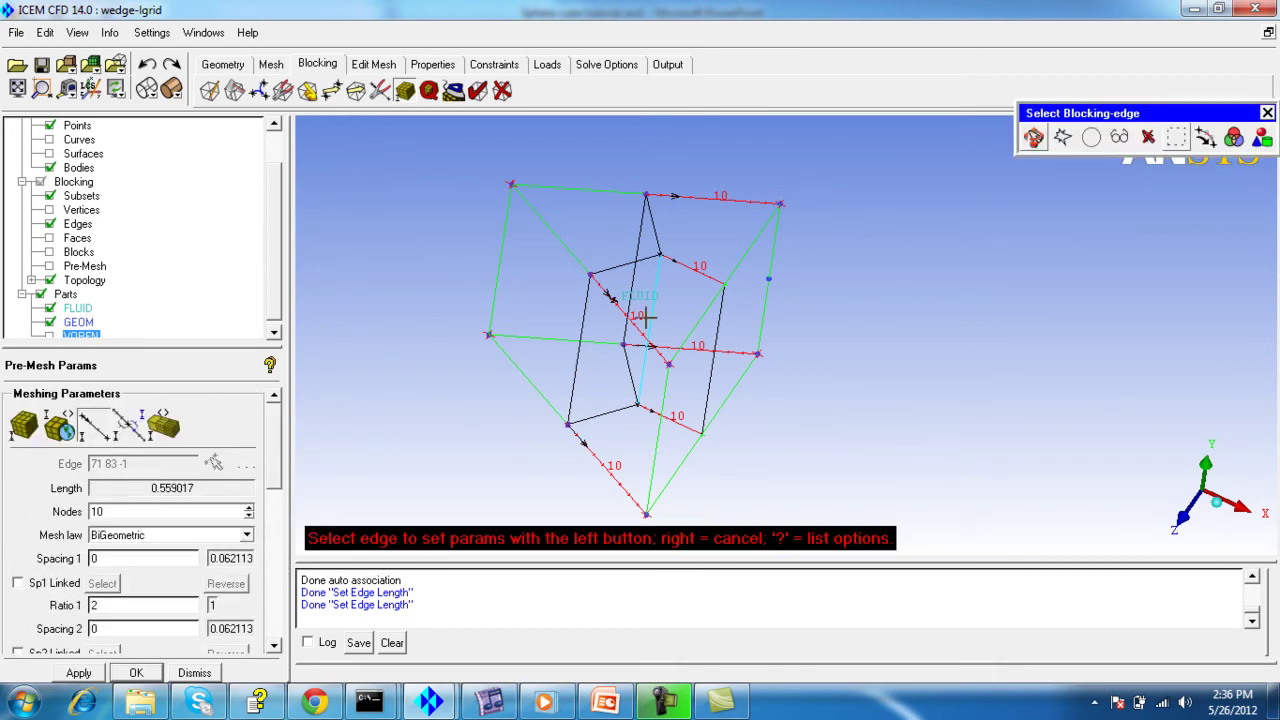
{"action": "left_click", "coordinate": [651, 251]}
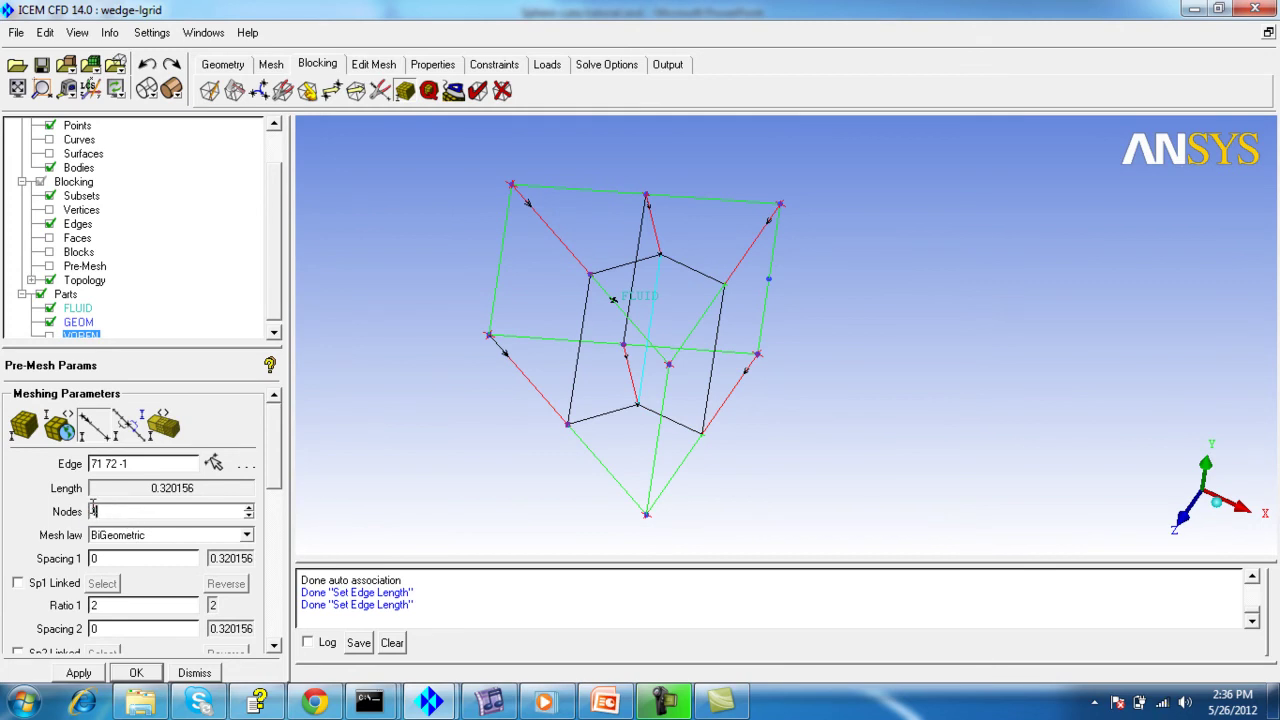
{"action": "left_click", "coordinate": [80, 673]}
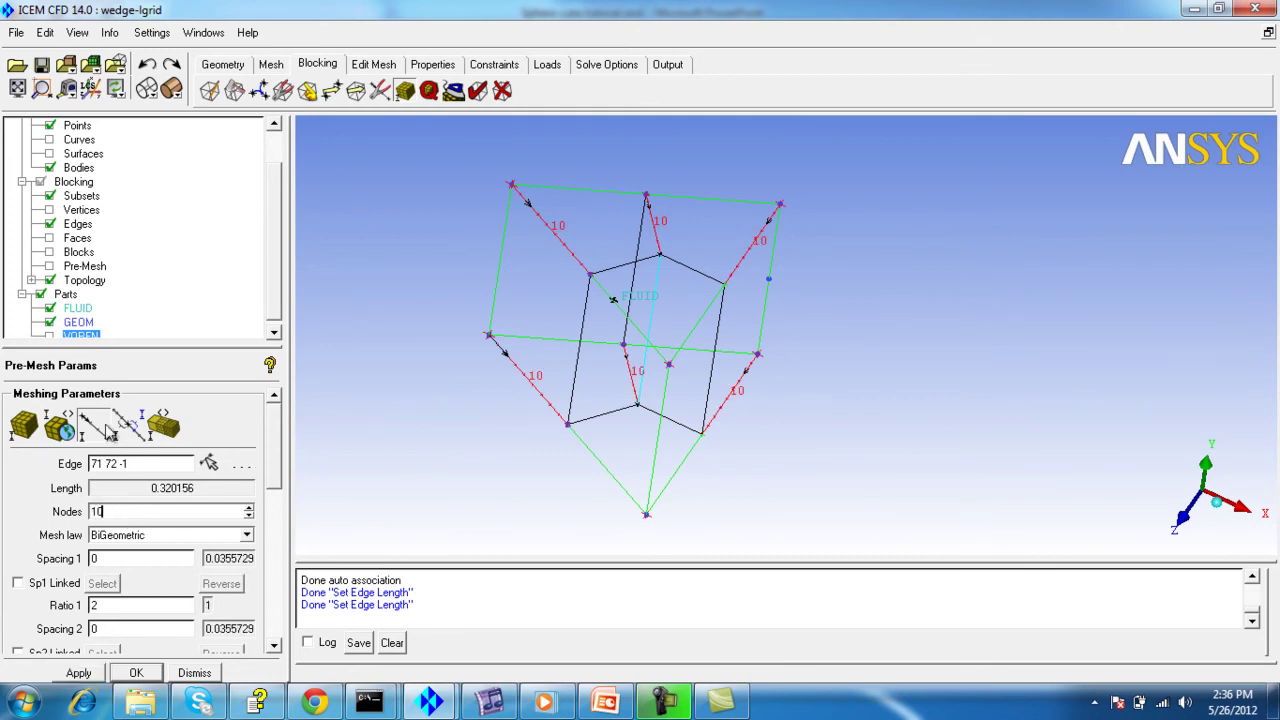
{"action": "left_click", "coordinate": [609, 262]}
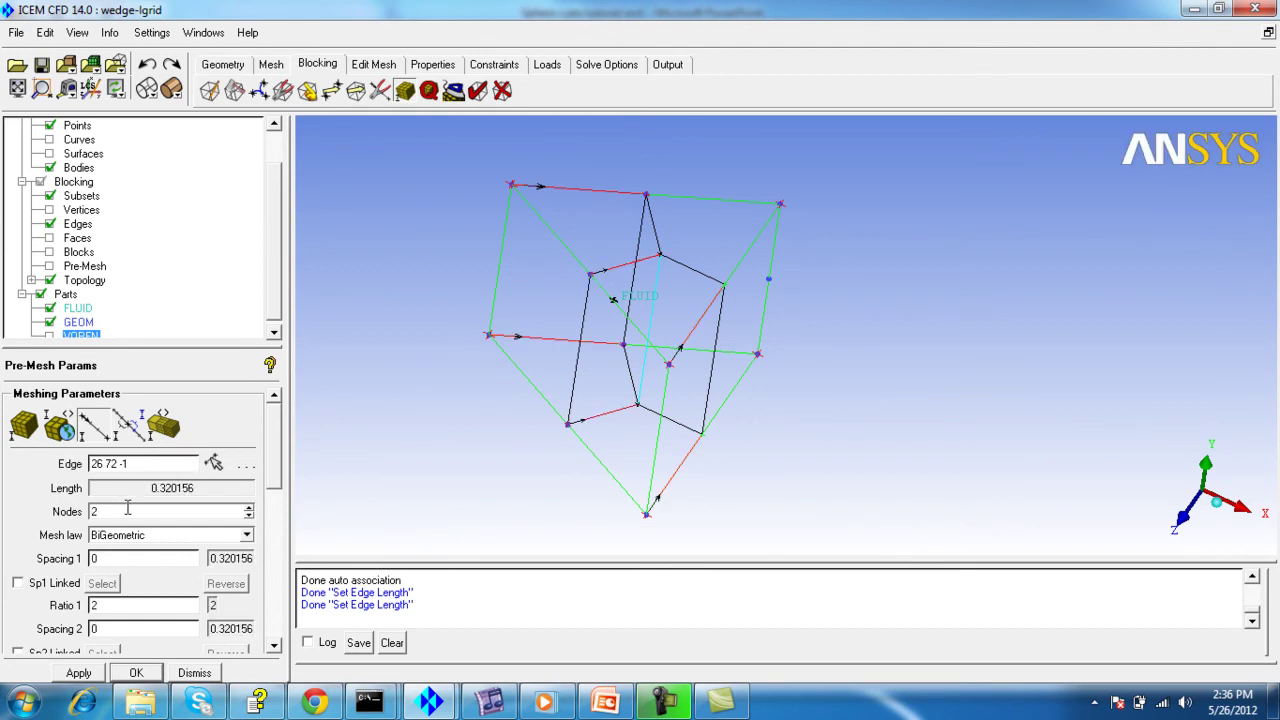
{"action": "type", "text": "10"}
{"action": "key", "text": "Return"}
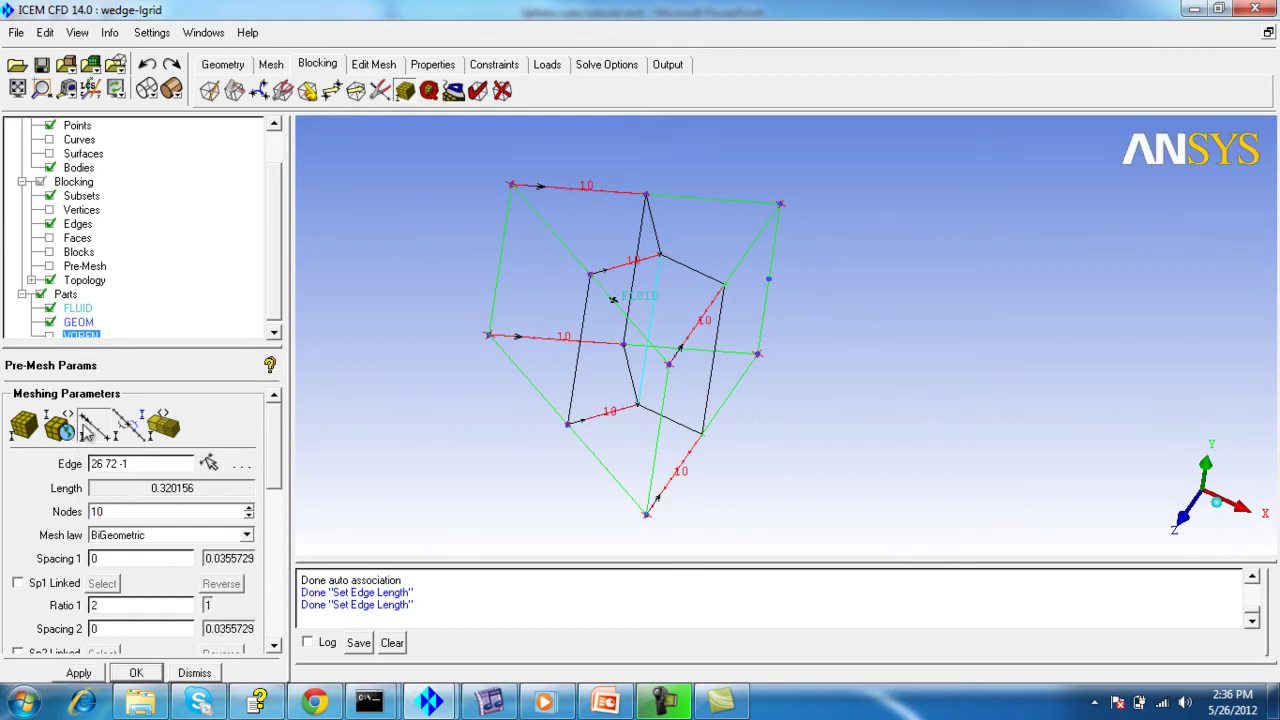
Step: Assign 40 nodes to the wedge's vertical edges
{"action": "left_click", "coordinate": [209, 462]}
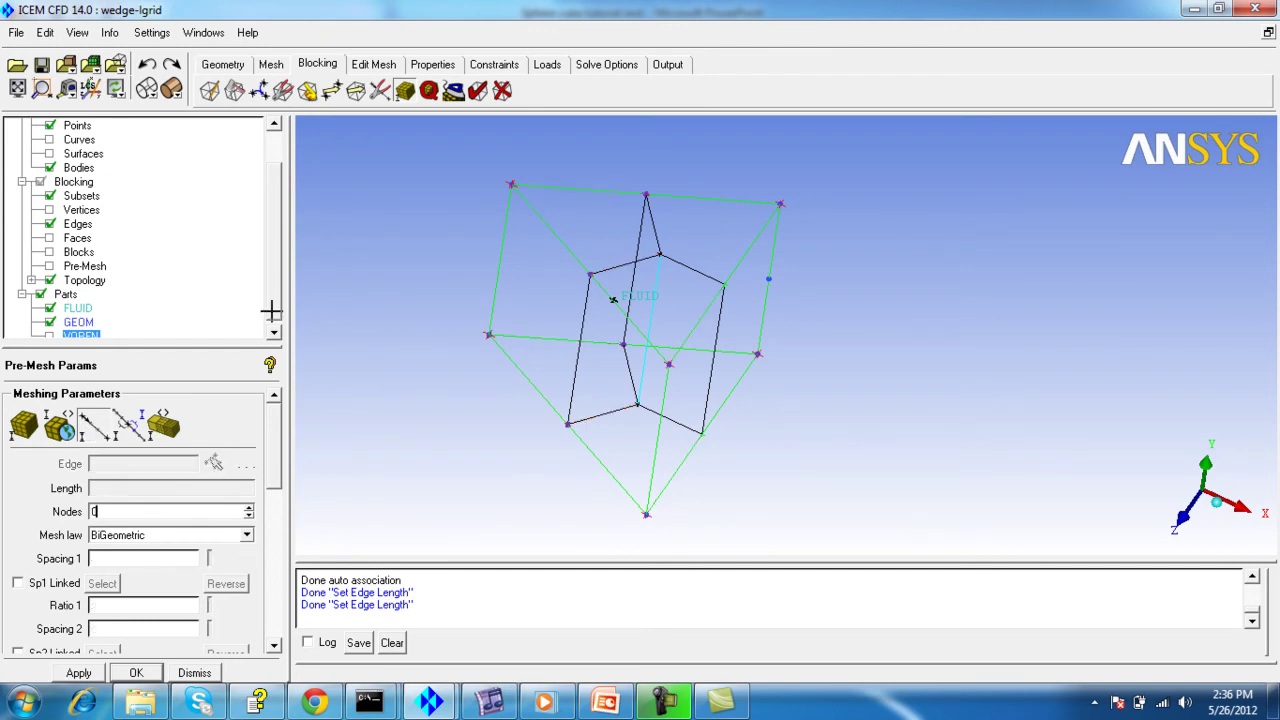
{"action": "left_click", "coordinate": [498, 255]}
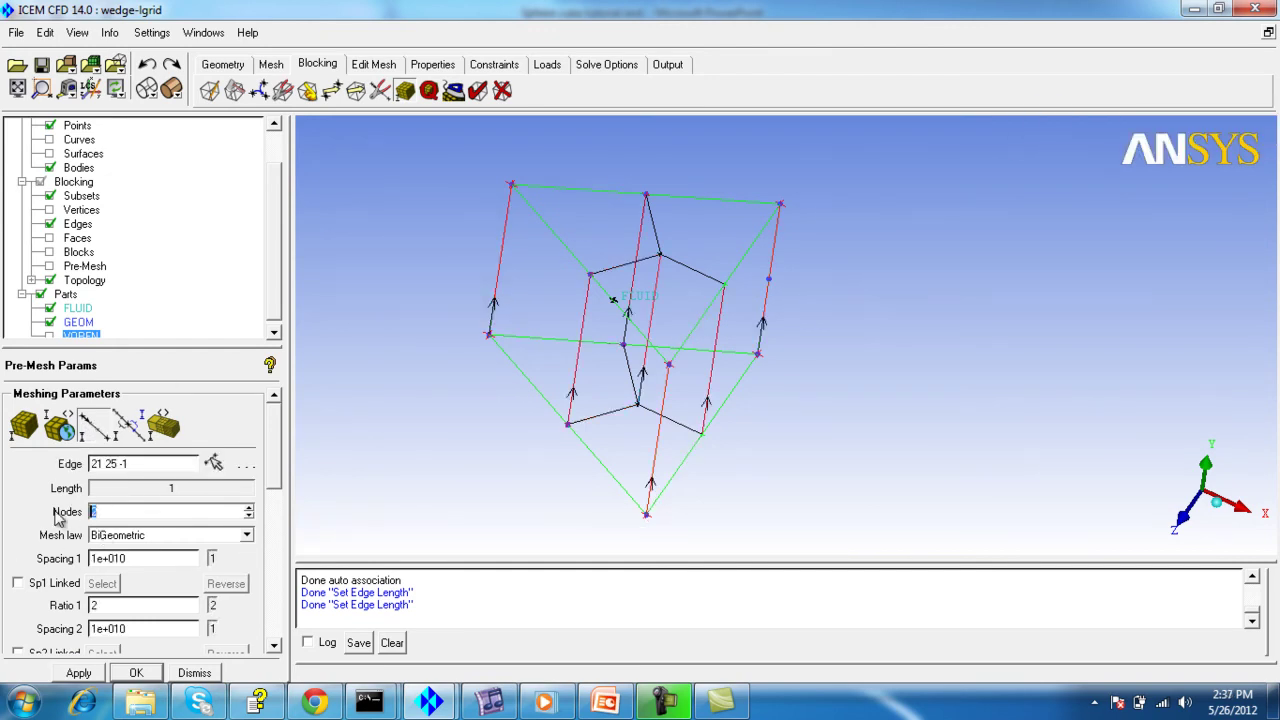
{"action": "key", "text": "Return"}
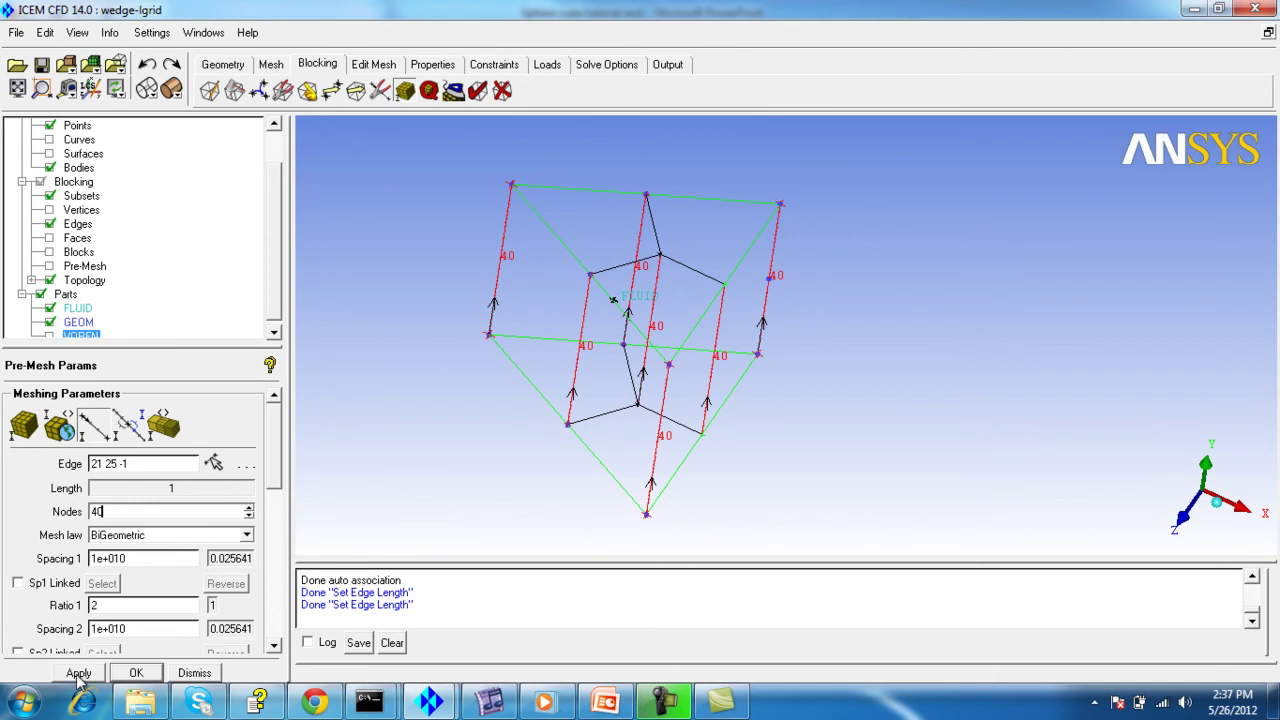
Step: Compute the pre-mesh, display it as solid faces and inspect the L-grid mesh on the wedge's top and sides
{"action": "left_click_drag", "start_coordinate": [500, 337], "coordinate": [457, 318]}
{"action": "left_click", "coordinate": [50, 266]}
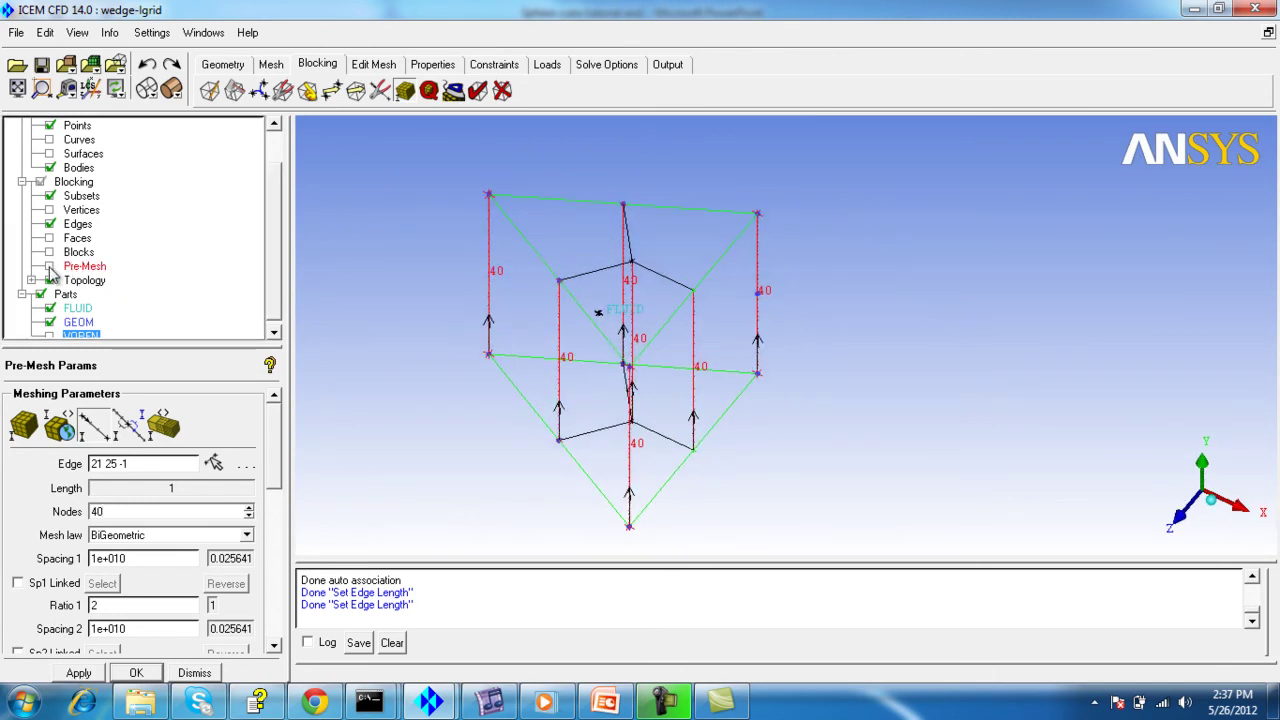
{"action": "left_click", "coordinate": [449, 422]}
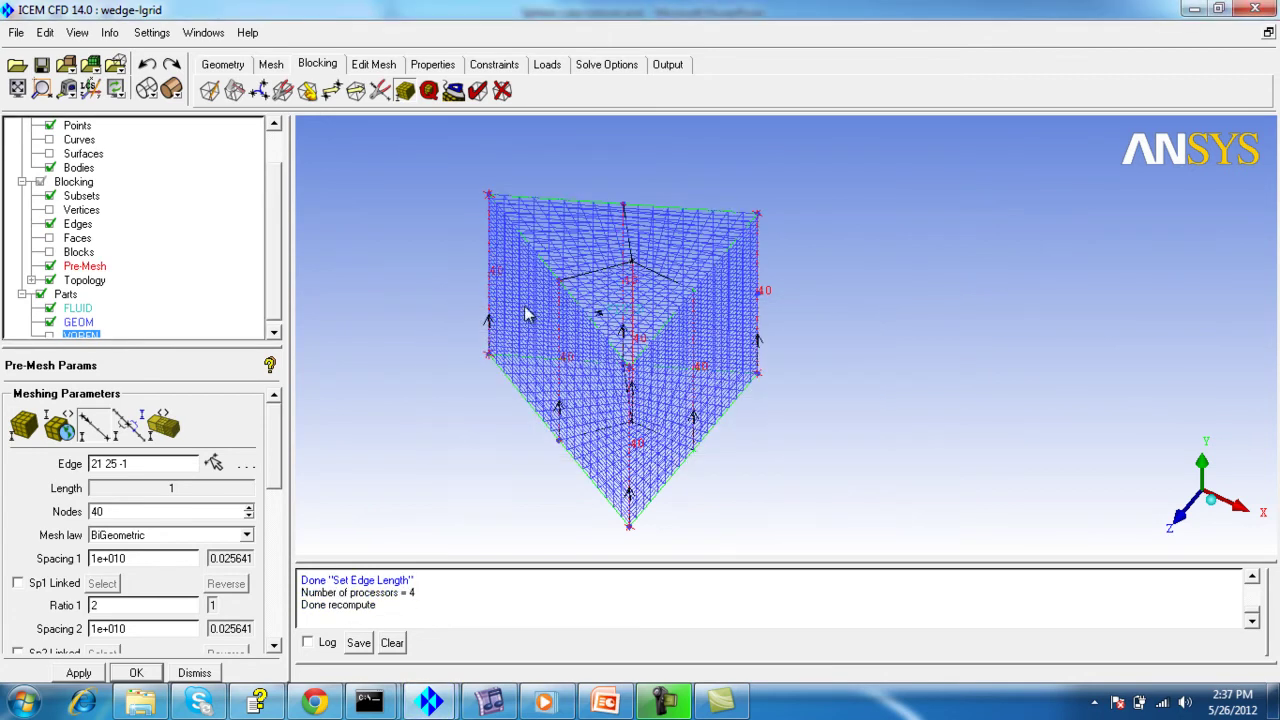
{"action": "left_click", "coordinate": [170, 89]}
{"action": "left_click_drag", "start_coordinate": [580, 371], "coordinate": [560, 452]}
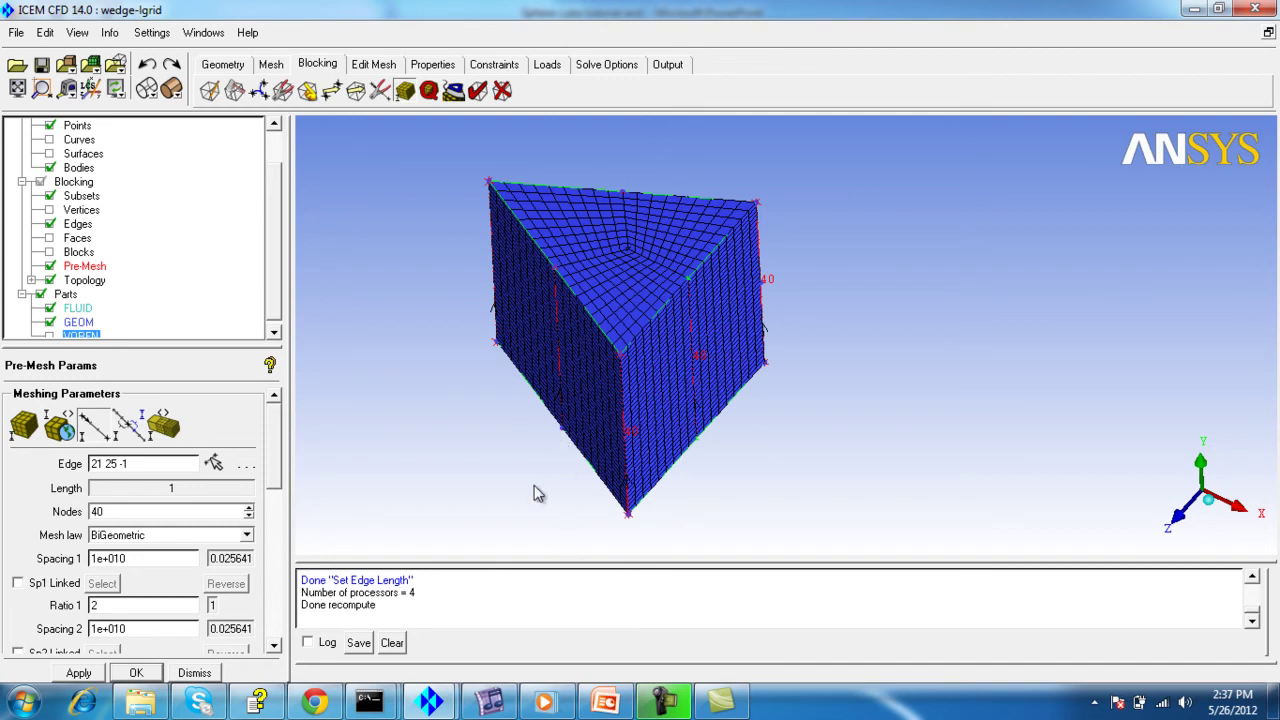
{"action": "left_click_drag", "start_coordinate": [602, 458], "coordinate": [615, 405]}
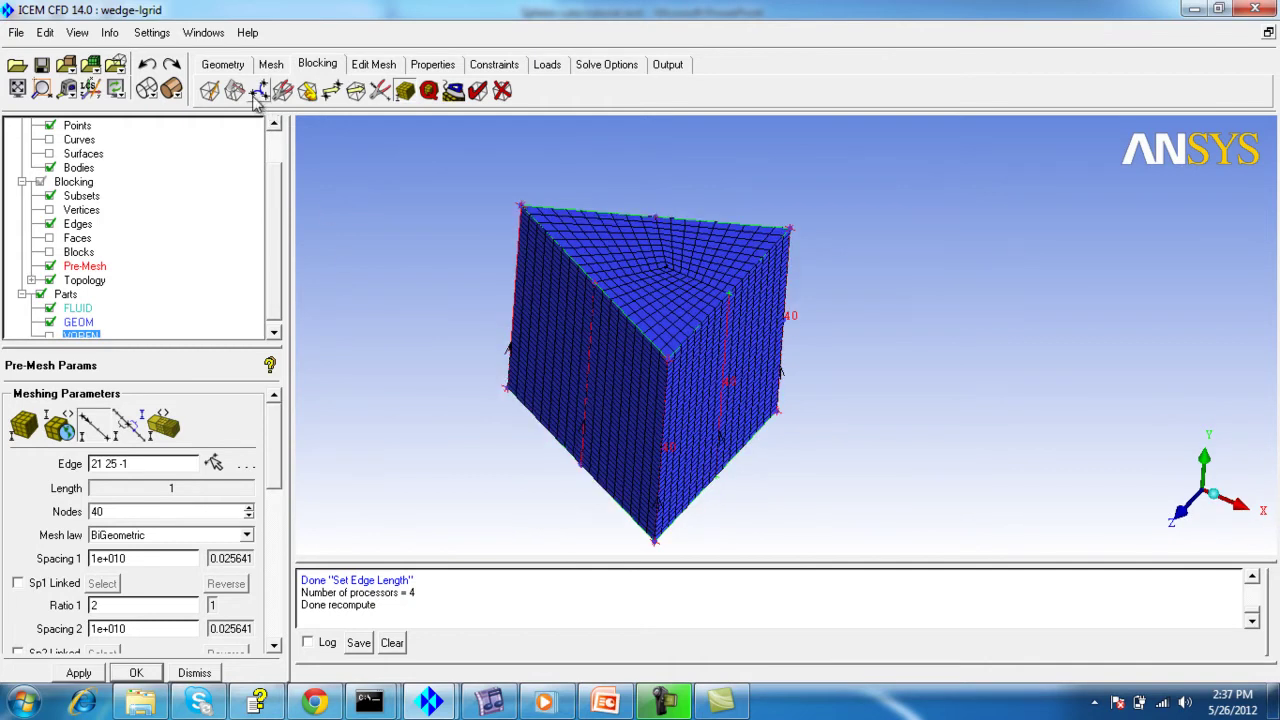
Step: Switch to PowerPoint and present the Y-block slides, comparing the fluid and VORFN blocks of the L-grid and Y-block methods
{"action": "left_click", "coordinate": [625, 705]}
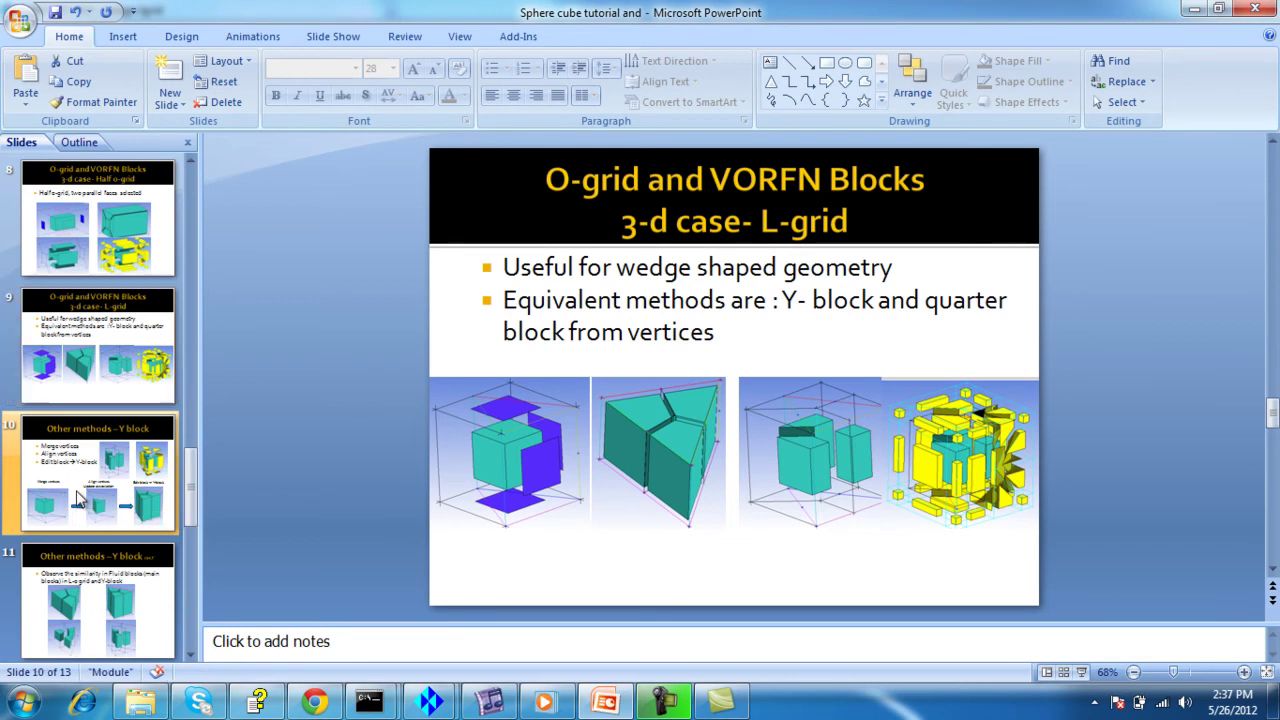
{"action": "left_click", "coordinate": [78, 500]}
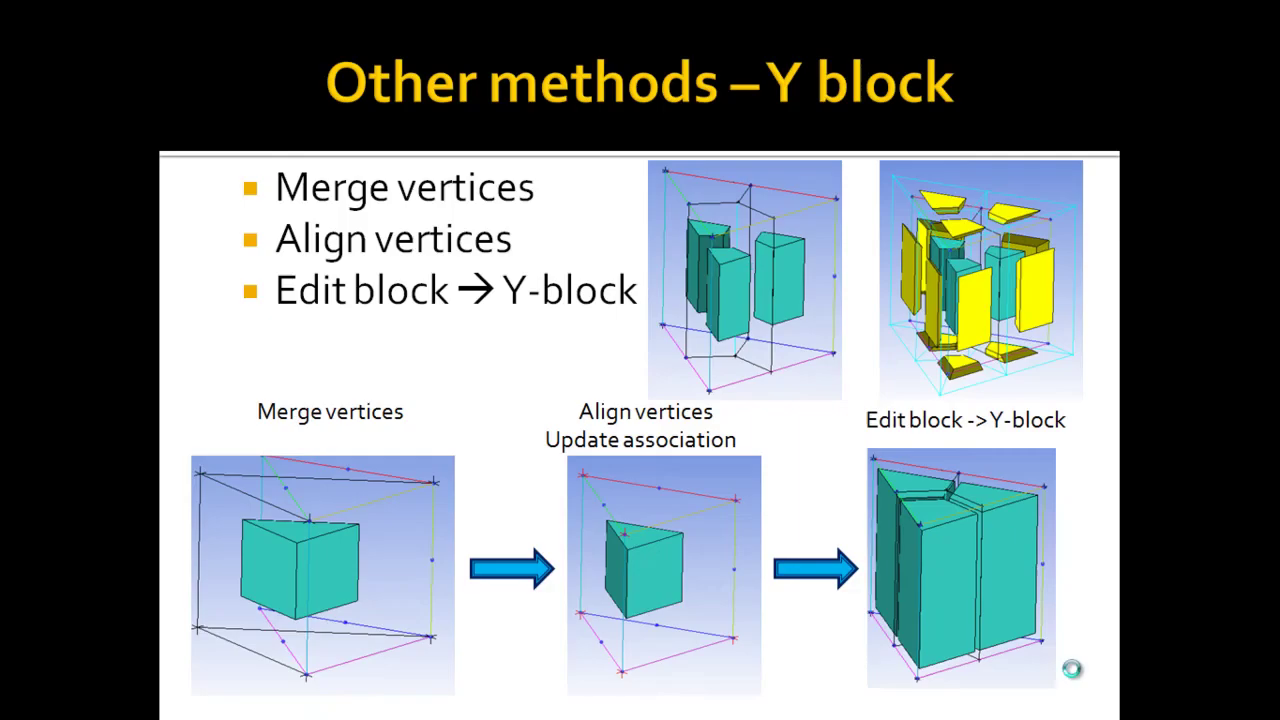
{"action": "left_click", "coordinate": [1081, 672]}
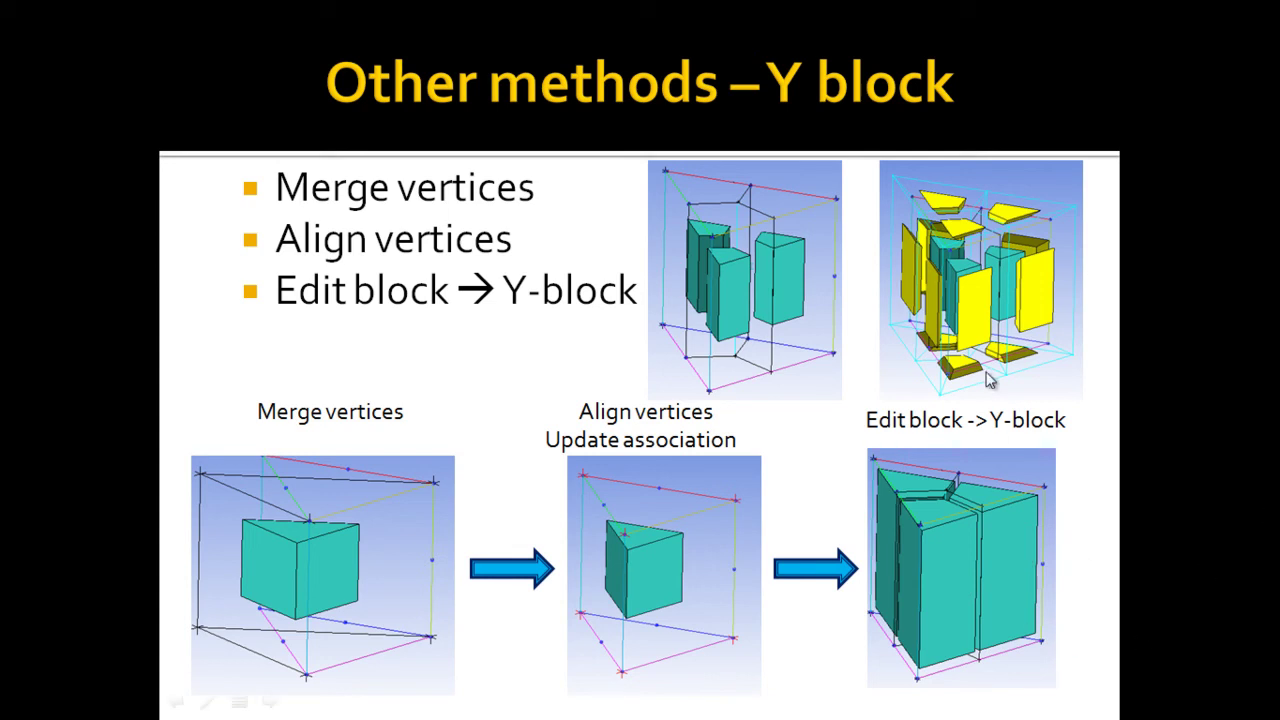
{"action": "key", "text": "Right"}
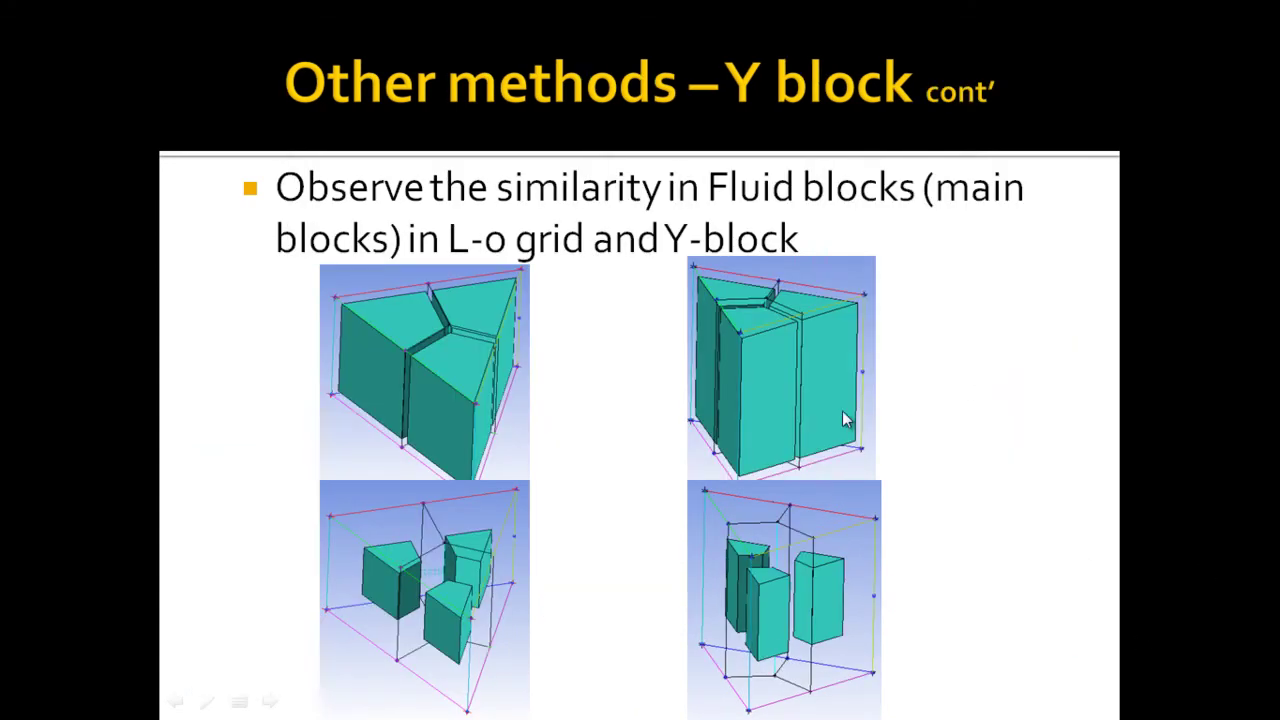
{"action": "key", "text": "Right"}
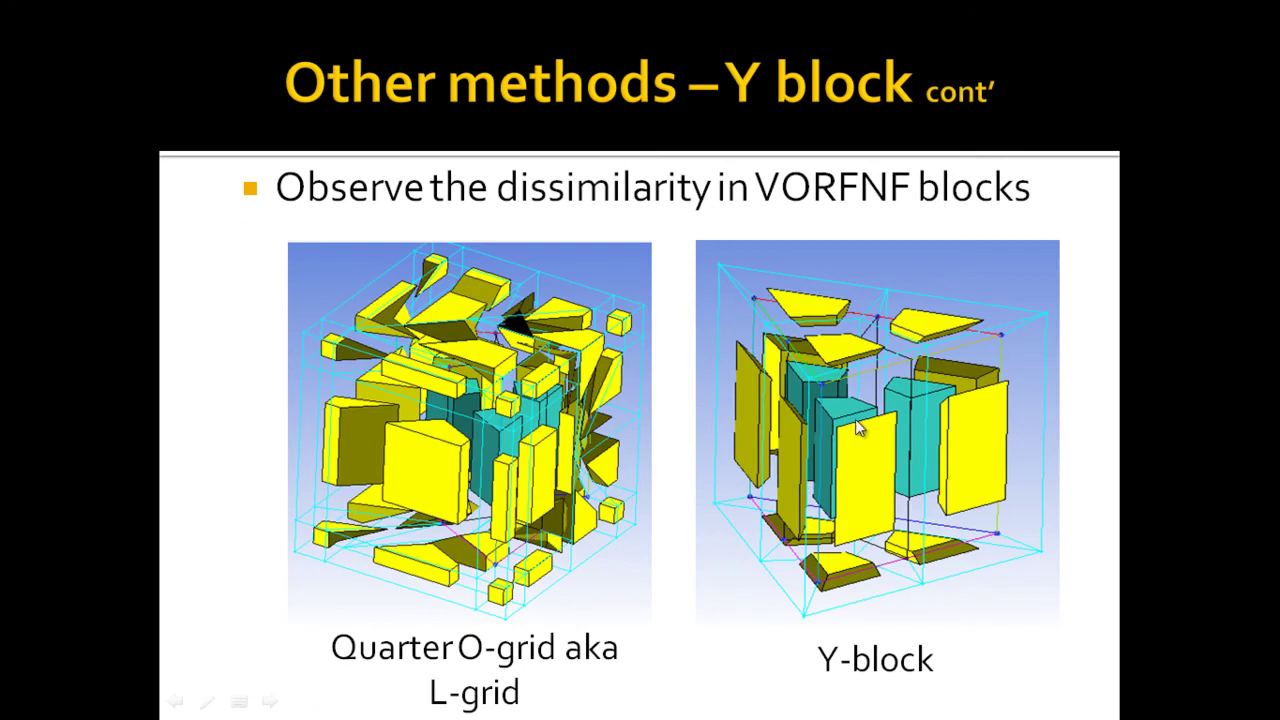
{"action": "key", "text": "Escape"}
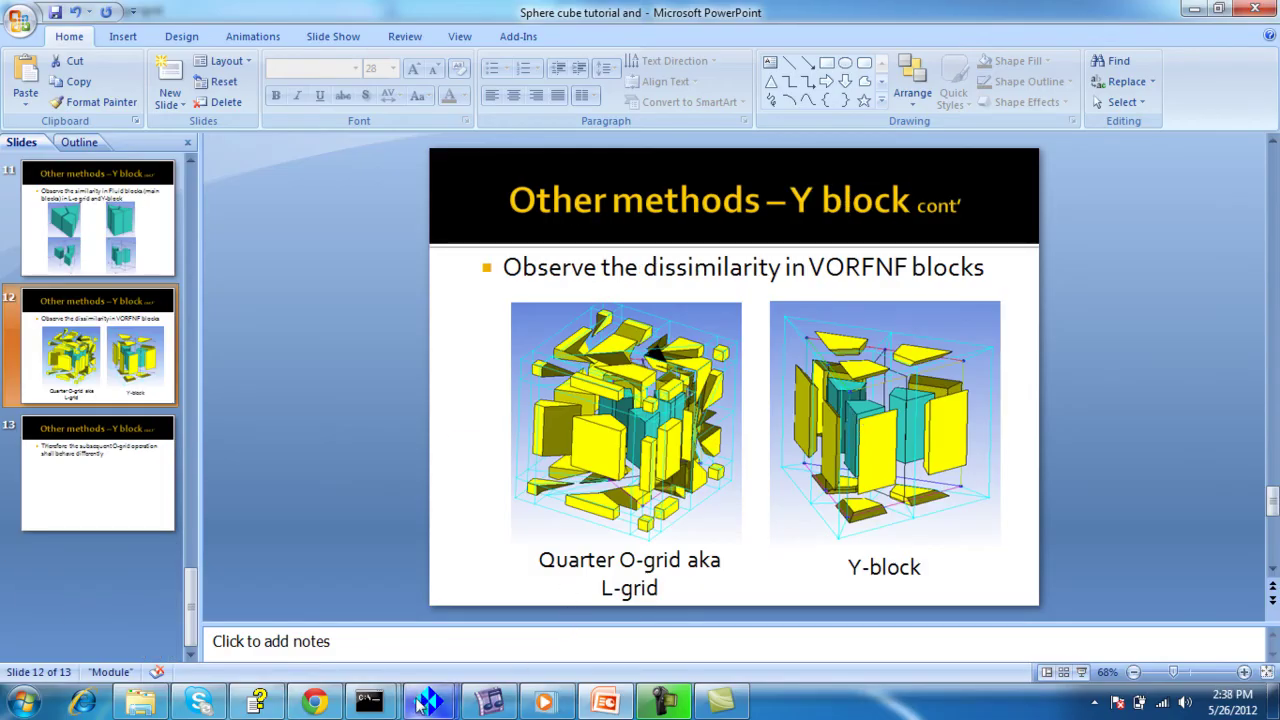
Step: Switch back to ICEM CFD and reinitialize the blocking as a 3D Bounding Box block in part FLUID, replacing the existing blocking
{"action": "mouse_move", "coordinate": [430, 702]}
{"action": "left_click", "coordinate": [425, 630]}
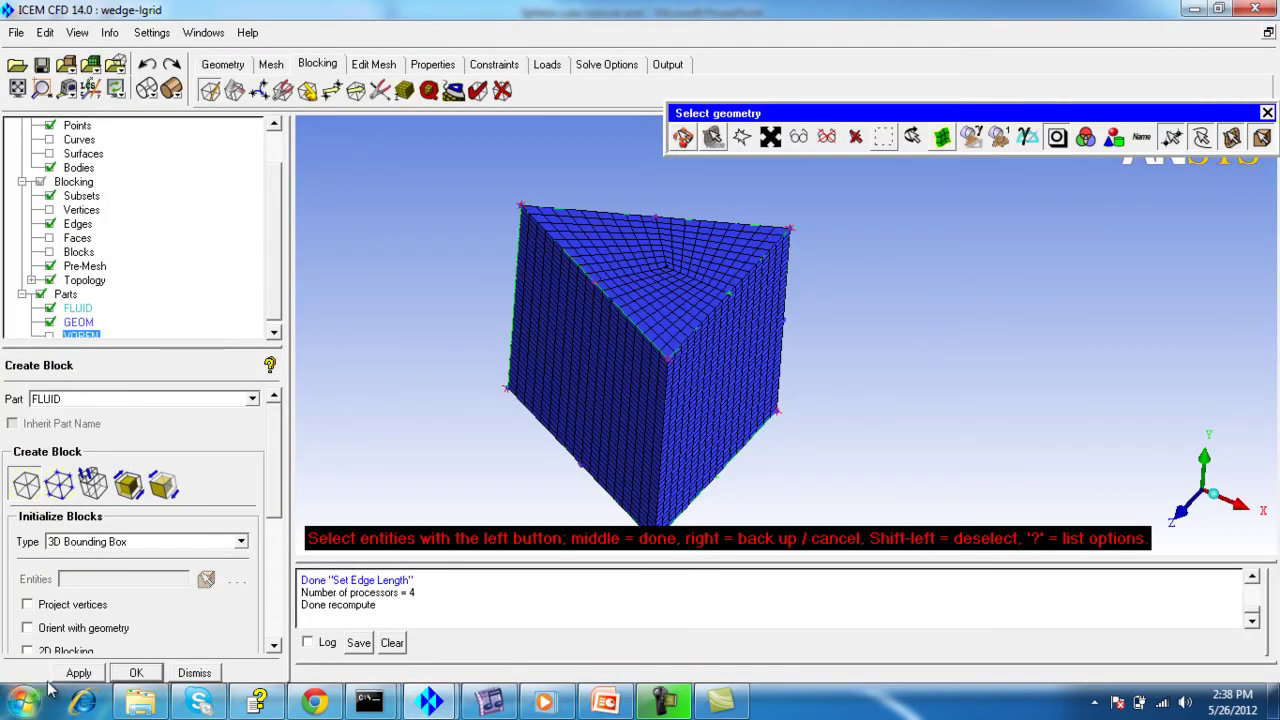
{"action": "left_click", "coordinate": [79, 673]}
{"action": "left_click", "coordinate": [646, 424]}
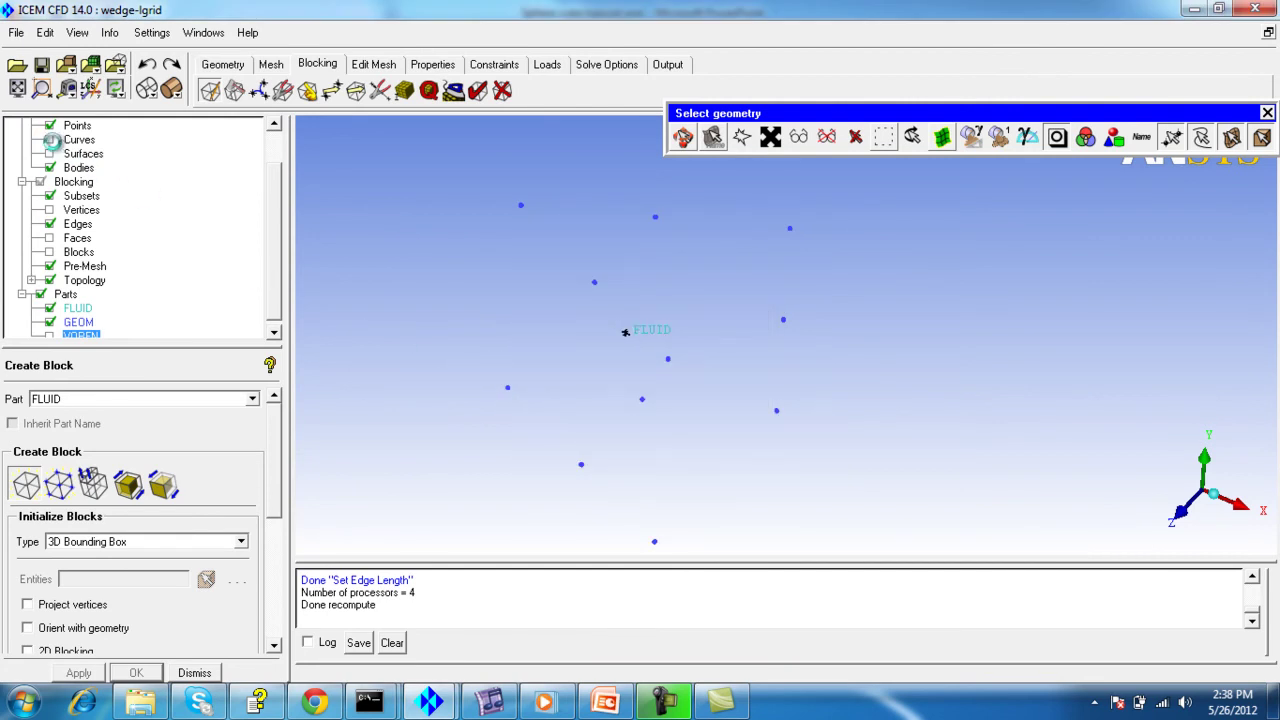
Step: Merge the two upper block vertices lying outside the wedge, collapsing the front one into the back one
{"action": "left_click_drag", "start_coordinate": [531, 363], "coordinate": [520, 354]}
{"action": "left_click_drag", "start_coordinate": [753, 403], "coordinate": [614, 363]}
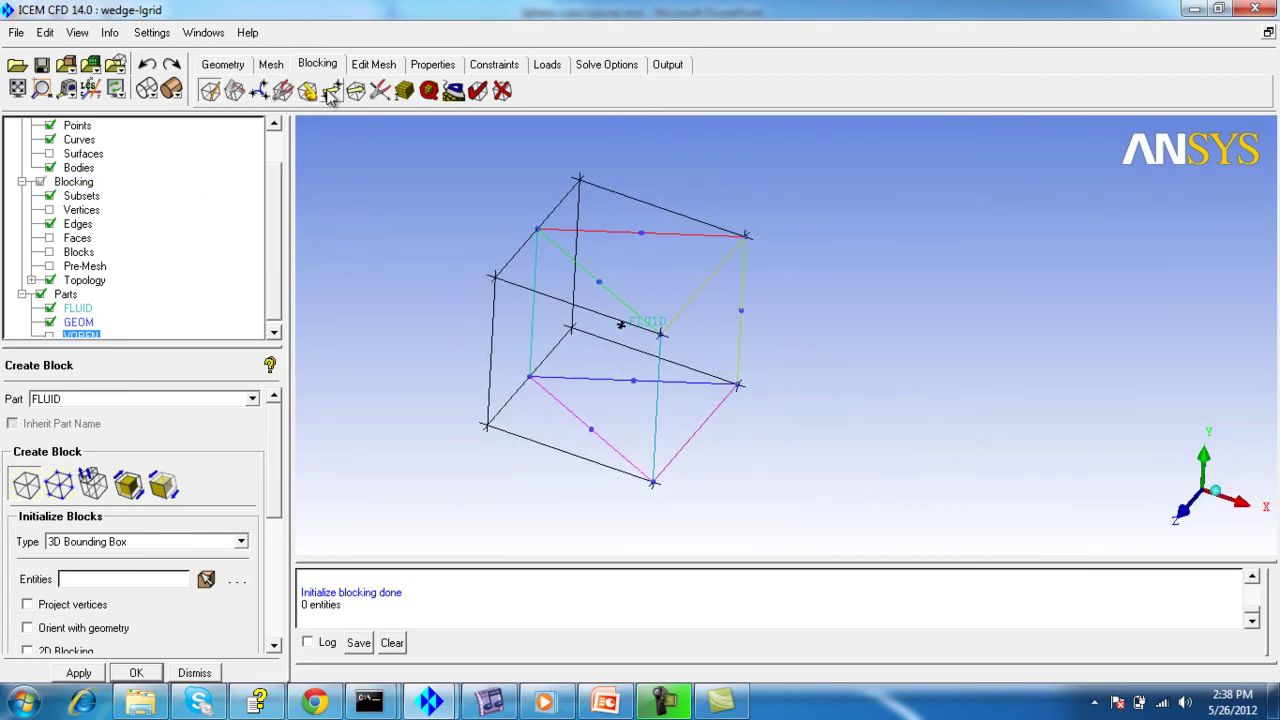
{"action": "left_click", "coordinate": [259, 91]}
{"action": "left_click", "coordinate": [27, 425]}
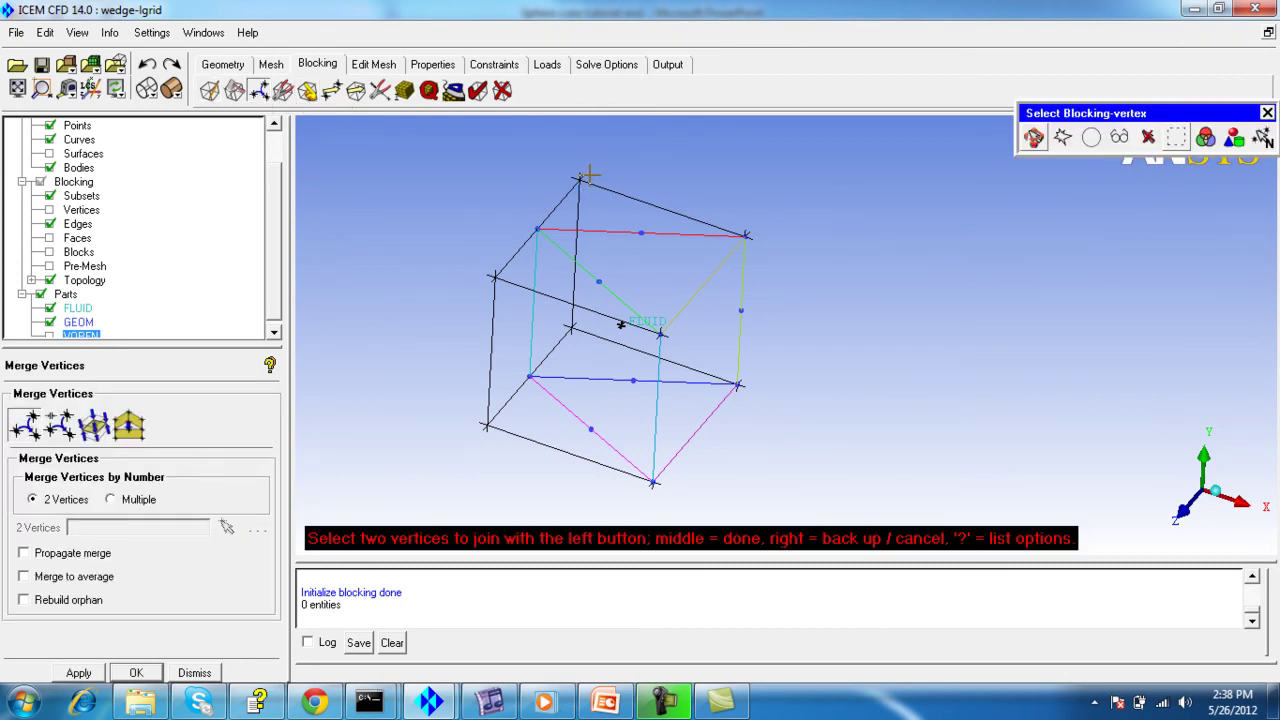
{"action": "left_click", "coordinate": [494, 277]}
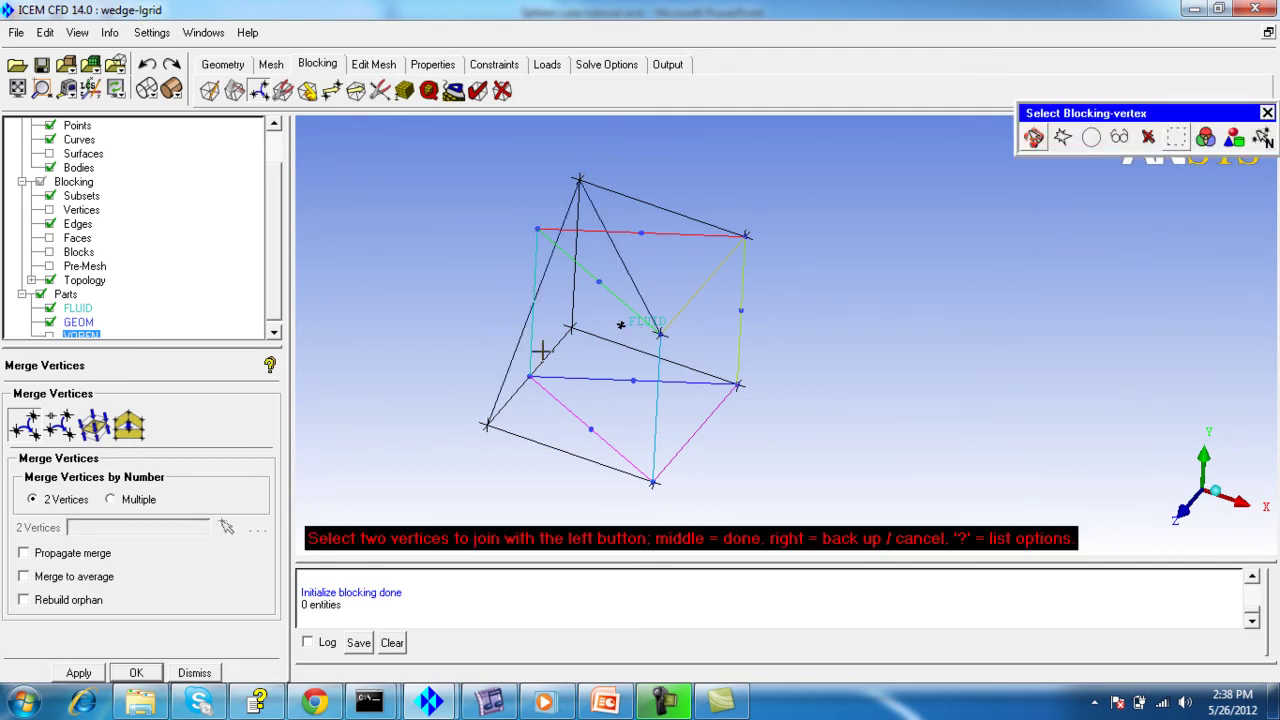
Step: Merge the two lower block vertices lying outside the wedge, collapsing the front one into the back one
{"action": "left_click", "coordinate": [488, 412]}
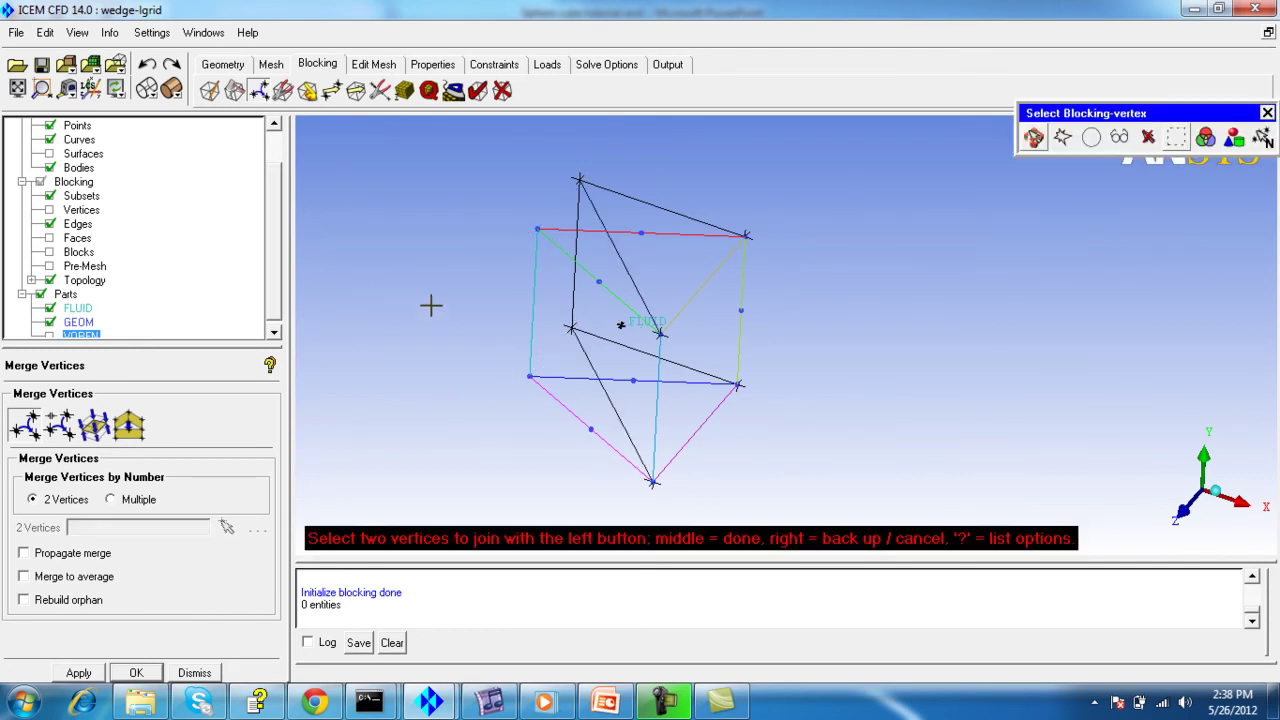
{"action": "middle_click", "coordinate": [465, 316]}
Step: Associate the upper and lower merged vertices with the wedge's back-left corner points
{"action": "left_click", "coordinate": [331, 93]}
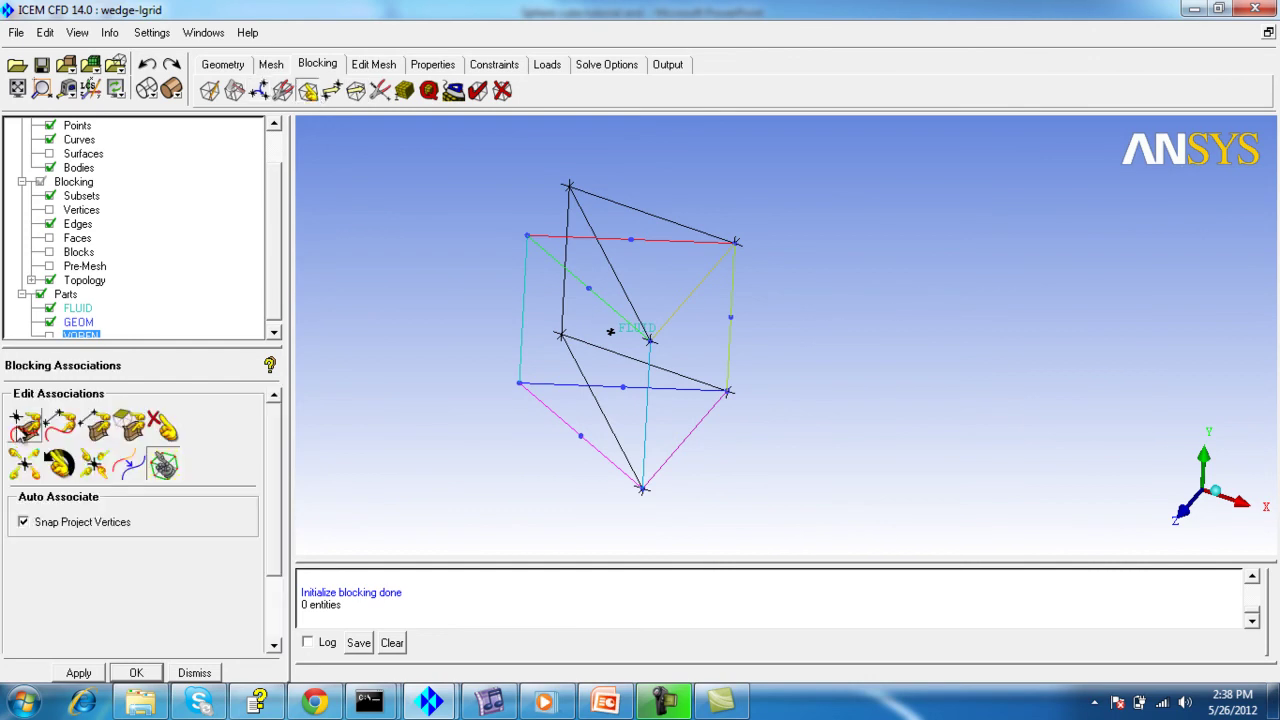
{"action": "left_click", "coordinate": [569, 188]}
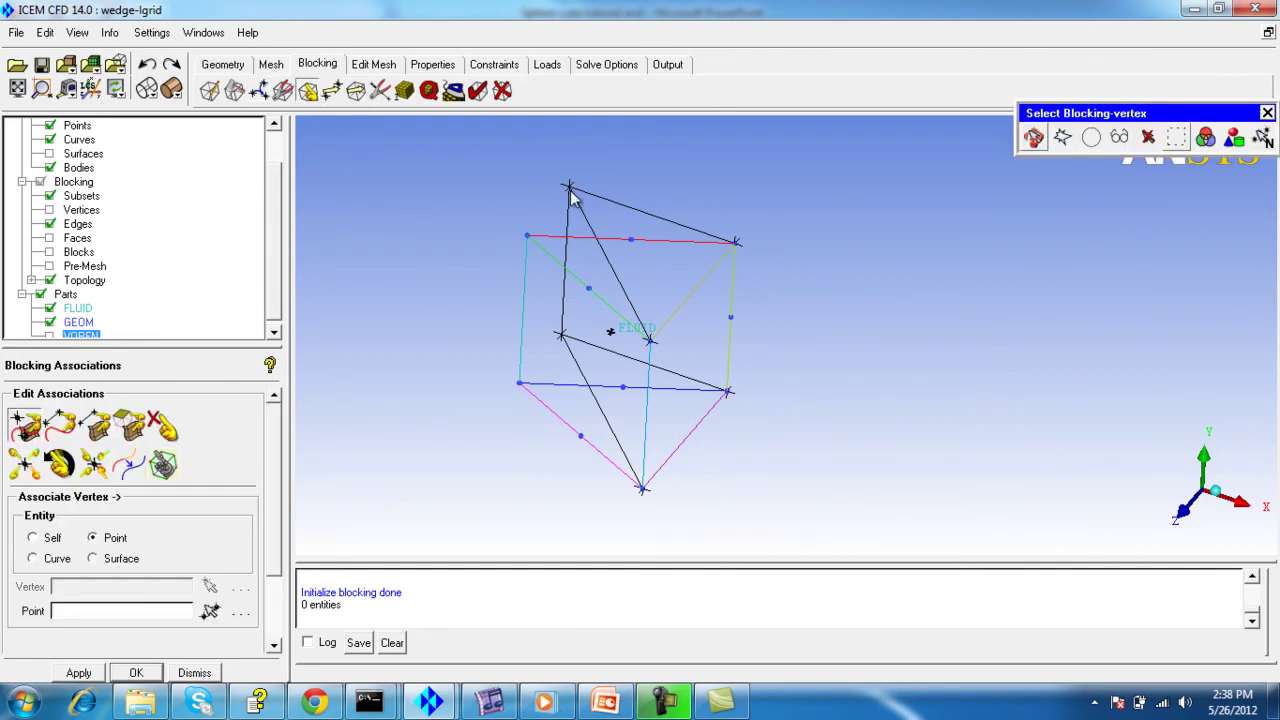
{"action": "left_click", "coordinate": [527, 235]}
{"action": "left_click", "coordinate": [561, 334]}
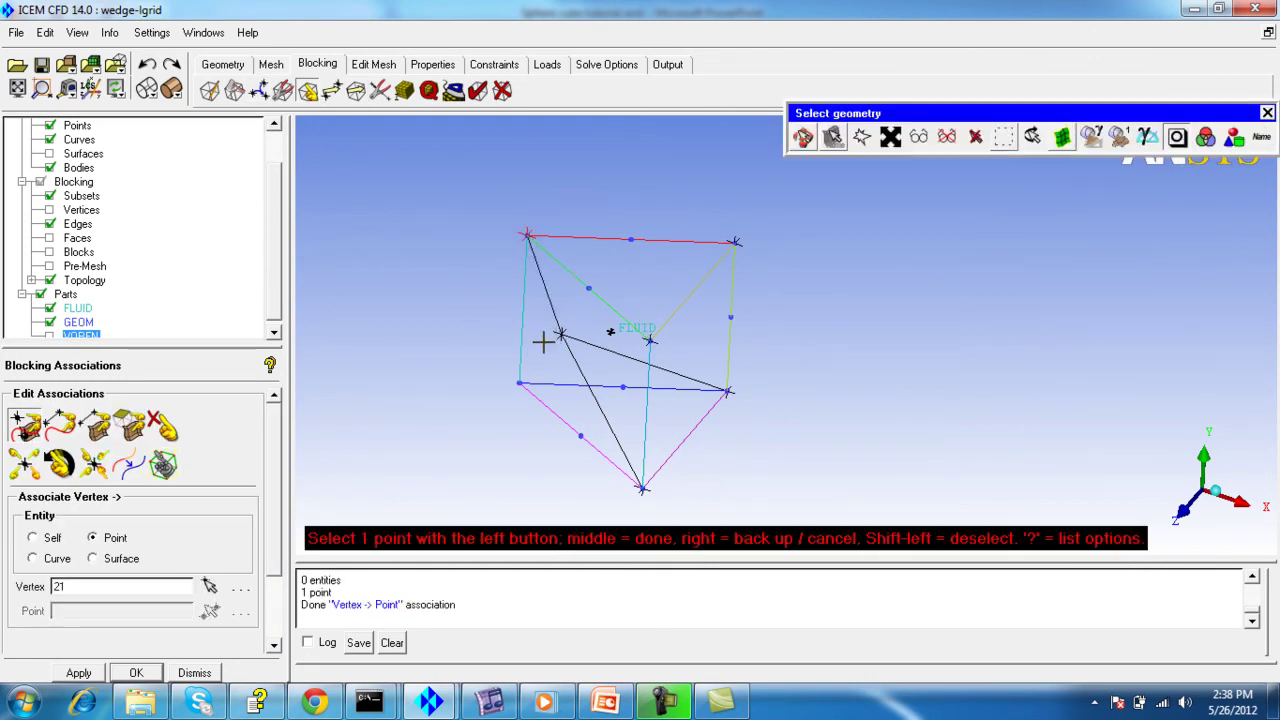
{"action": "left_click", "coordinate": [518, 382]}
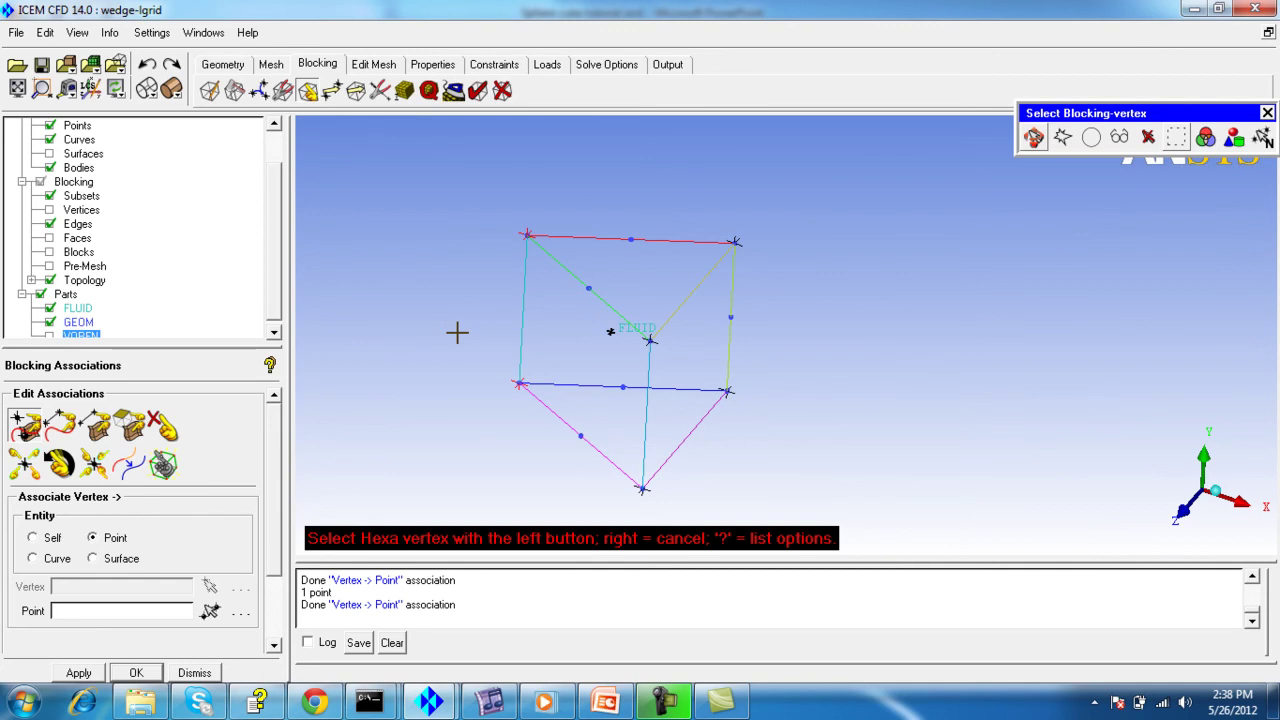
Step: Associate the remaining four block vertices with the coincident corner points of the wedge
{"action": "left_click", "coordinate": [737, 243]}
{"action": "left_click", "coordinate": [737, 244]}
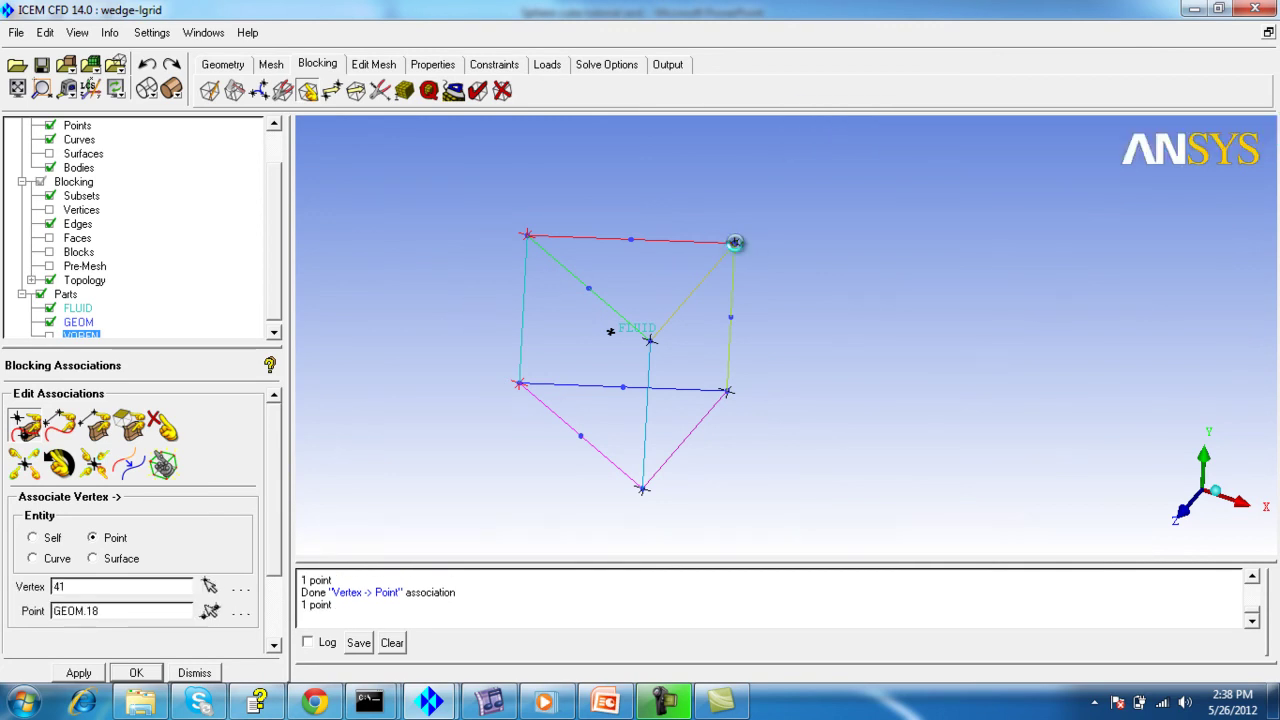
{"action": "left_click", "coordinate": [651, 340]}
{"action": "left_click", "coordinate": [651, 340]}
{"action": "left_click", "coordinate": [641, 487]}
{"action": "left_click", "coordinate": [641, 487]}
{"action": "left_click", "coordinate": [727, 391]}
{"action": "left_click", "coordinate": [727, 391]}
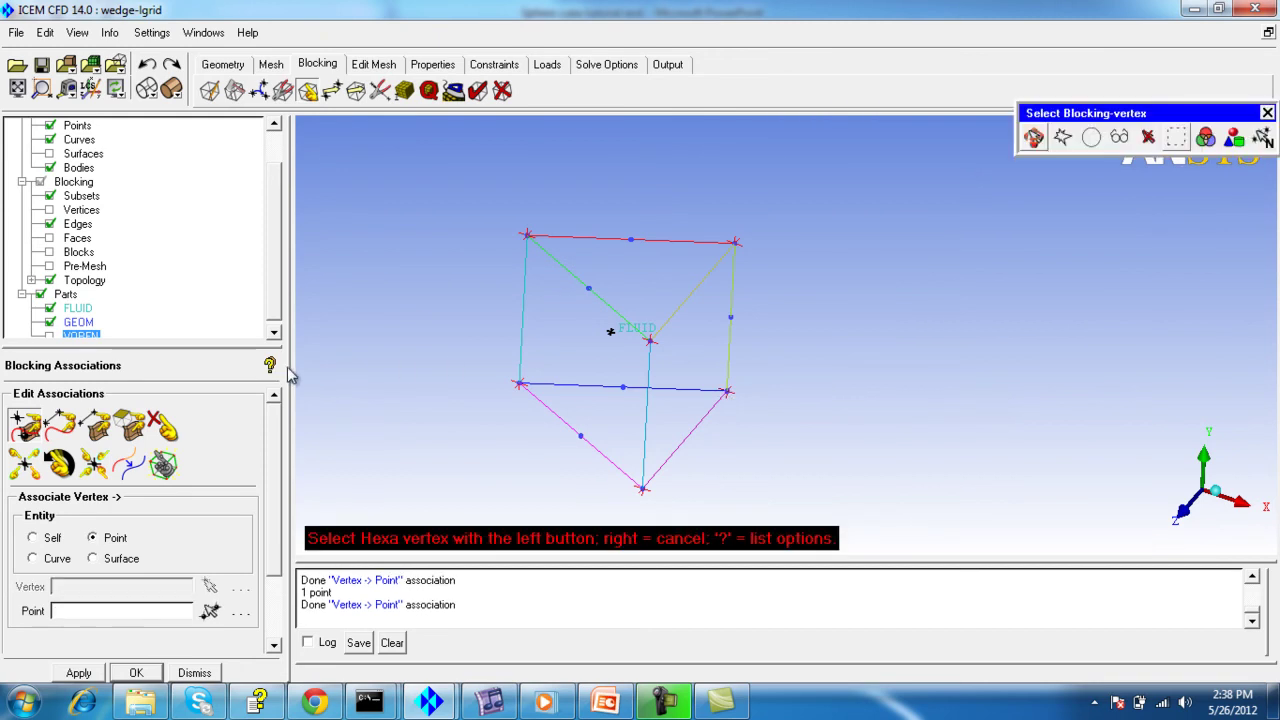
Step: Auto-associate the blocking with the geometry using Snap Project Vertices, and hide the curves to check the edge associations
{"action": "left_click", "coordinate": [164, 464]}
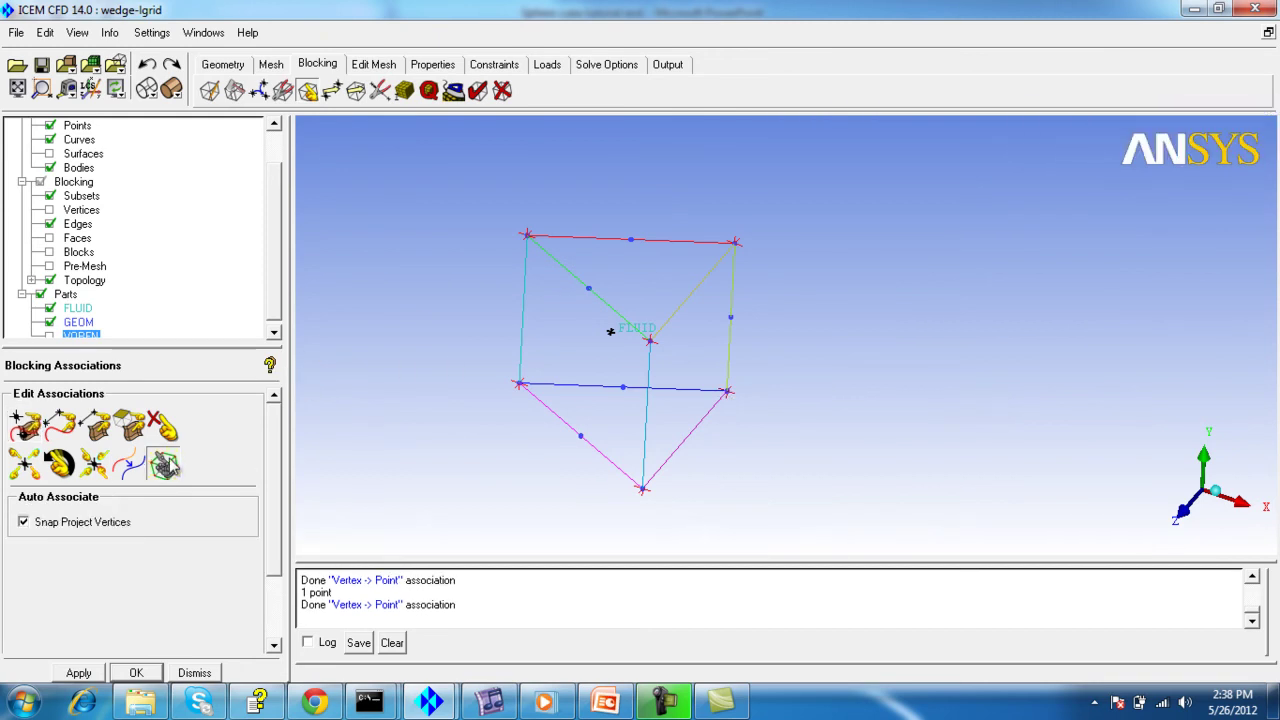
{"action": "left_click", "coordinate": [80, 673]}
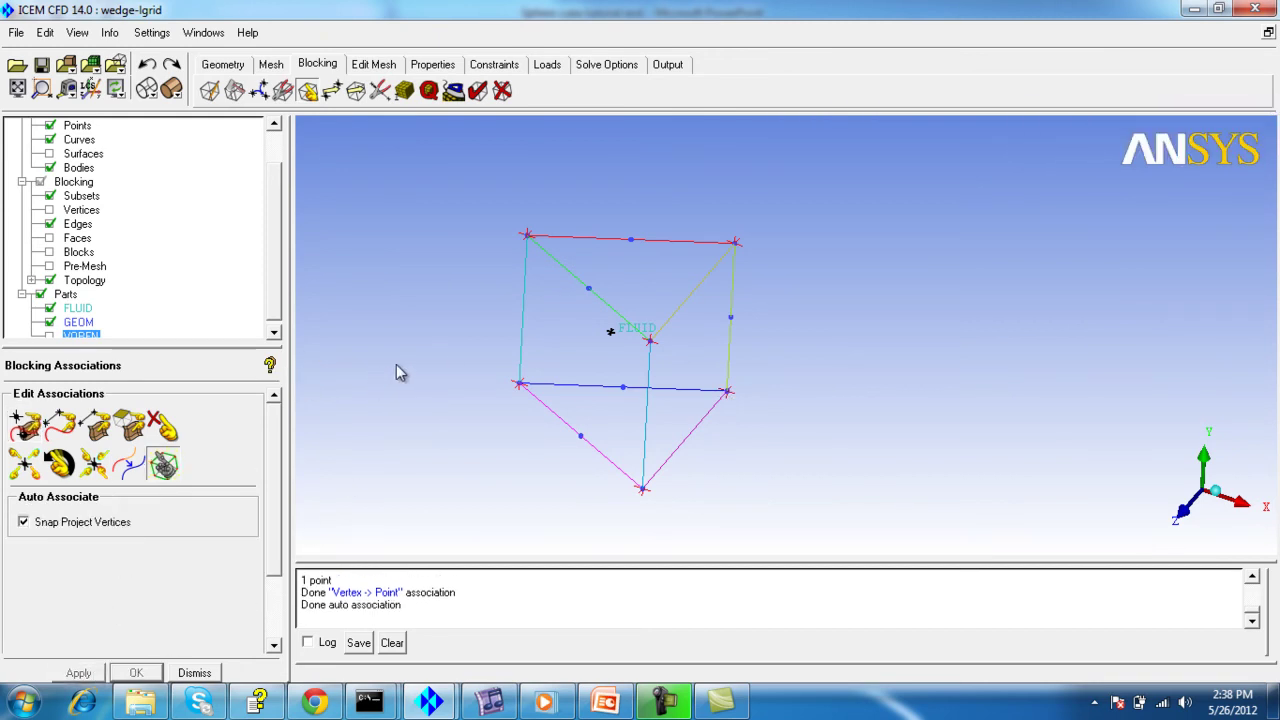
{"action": "scroll", "coordinate": [404, 370], "scroll_direction": "up", "scroll_amount": 2}
{"action": "left_click_drag", "start_coordinate": [420, 394], "coordinate": [449, 423]}
{"action": "double_click", "coordinate": [50, 139]}
{"action": "left_click_drag", "start_coordinate": [474, 307], "coordinate": [574, 351]}
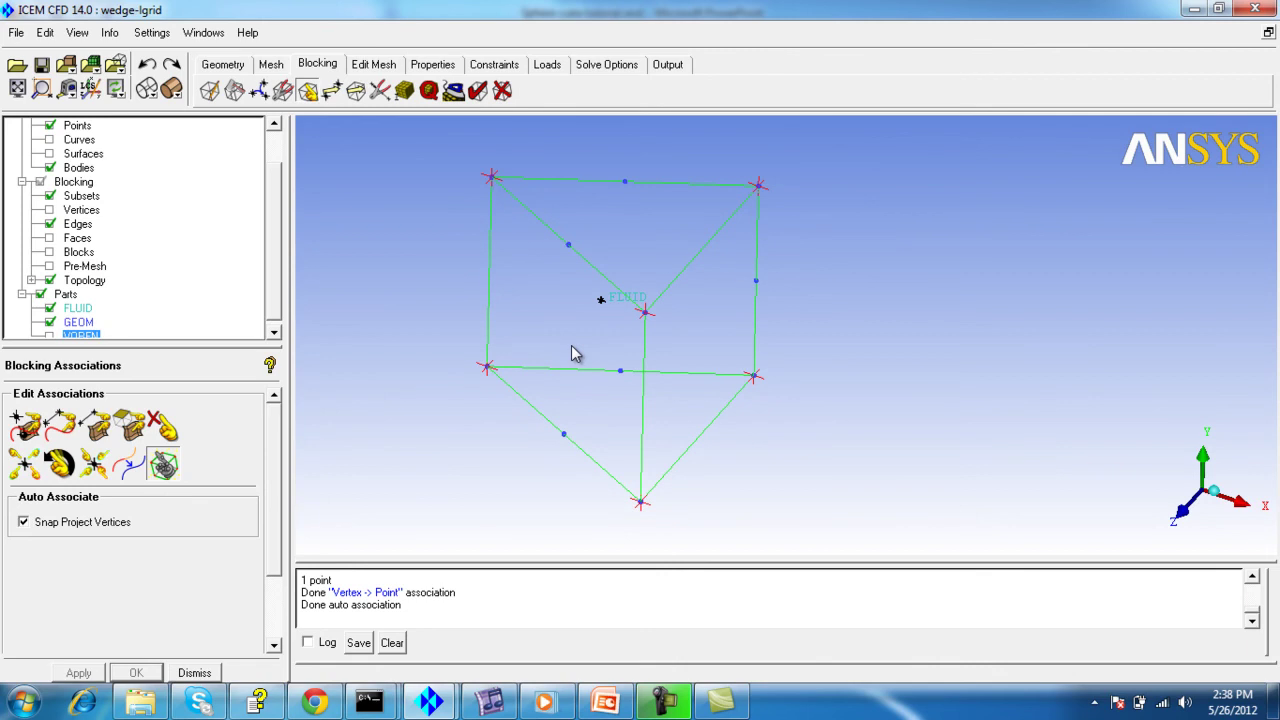
{"action": "middle_click_drag", "start_coordinate": [574, 362], "coordinate": [574, 369]}
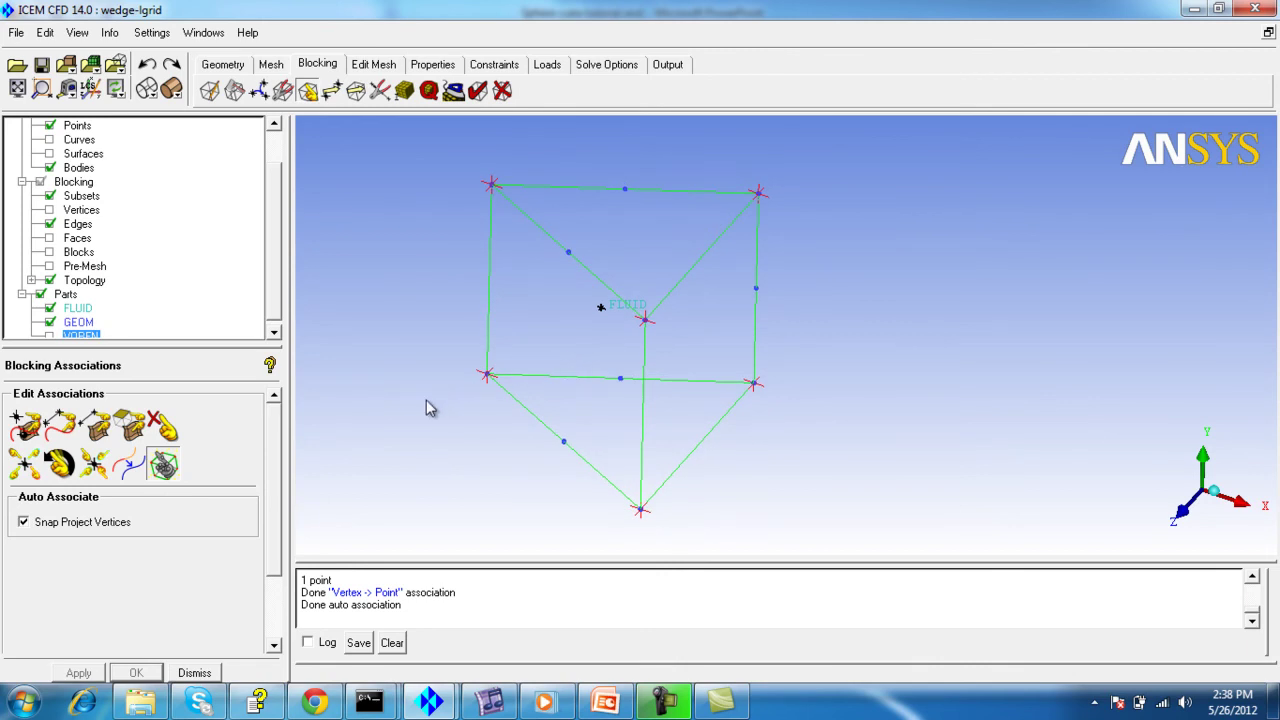
Step: Compute the pre-mesh on the collapsed wedge block and view it
{"action": "left_click", "coordinate": [51, 267]}
{"action": "left_click", "coordinate": [469, 425]}
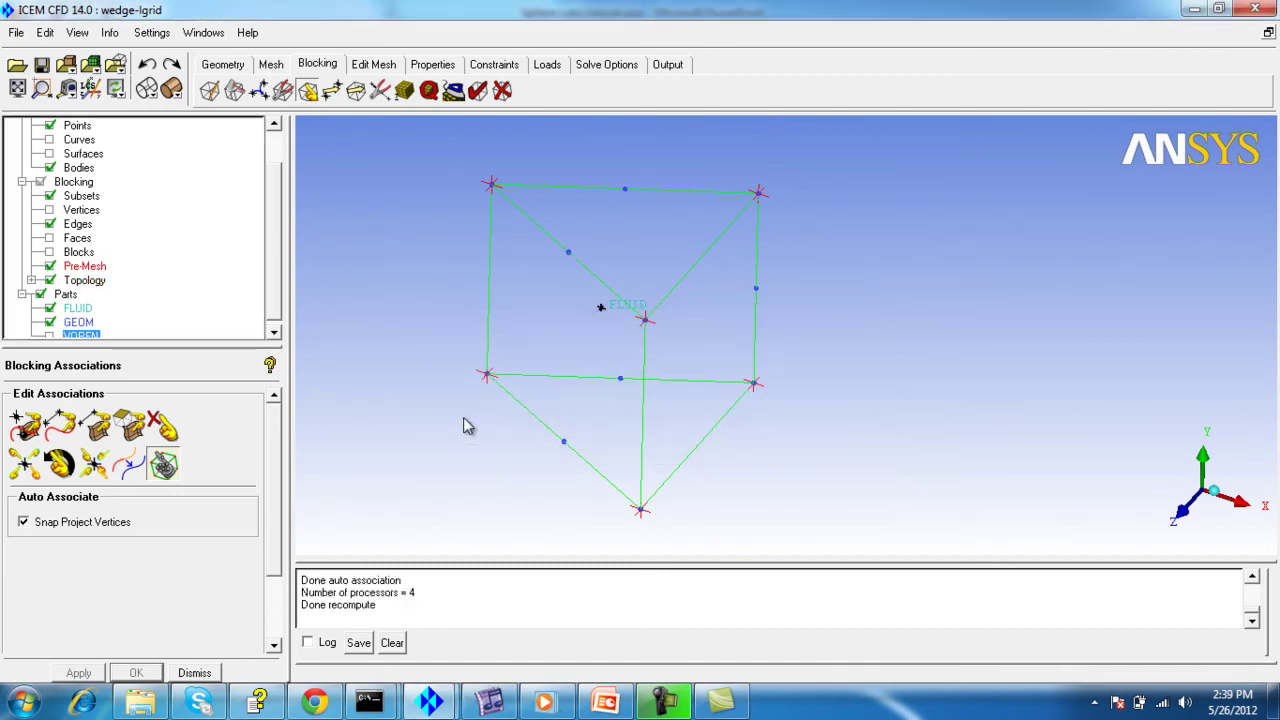
{"action": "middle_click_drag", "start_coordinate": [462, 361], "coordinate": [480, 373]}
{"action": "left_click_drag", "start_coordinate": [479, 372], "coordinate": [434, 310]}
Step: Convert the degenerate wedge block to the Y-Block type
{"action": "left_click", "coordinate": [283, 90]}
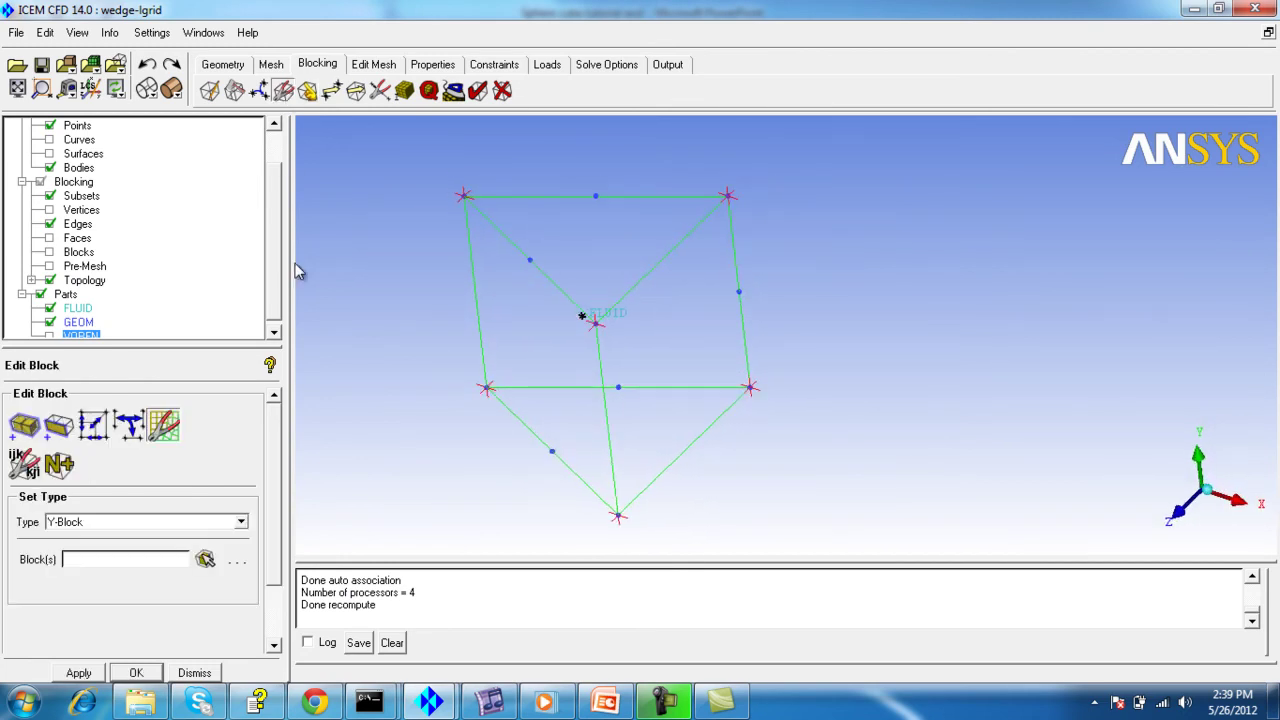
{"action": "left_click", "coordinate": [164, 426]}
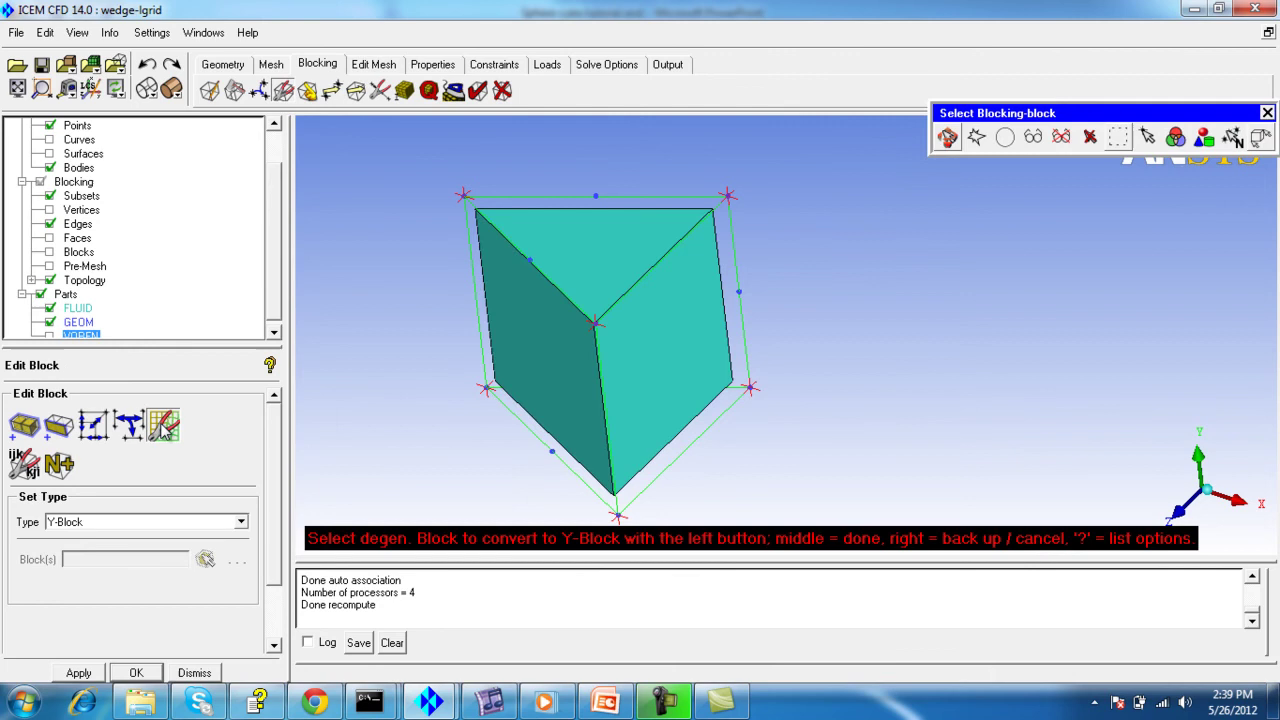
{"action": "left_click", "coordinate": [242, 526]}
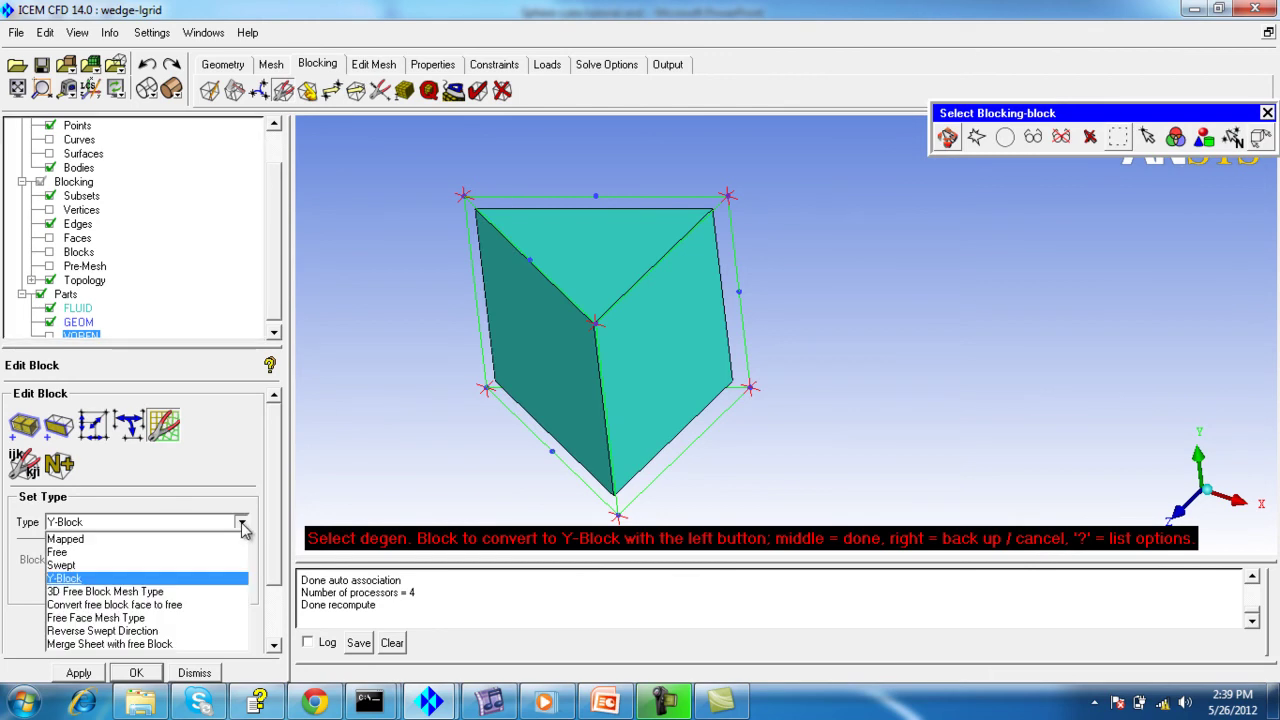
{"action": "left_click", "coordinate": [86, 579]}
{"action": "left_click", "coordinate": [205, 559]}
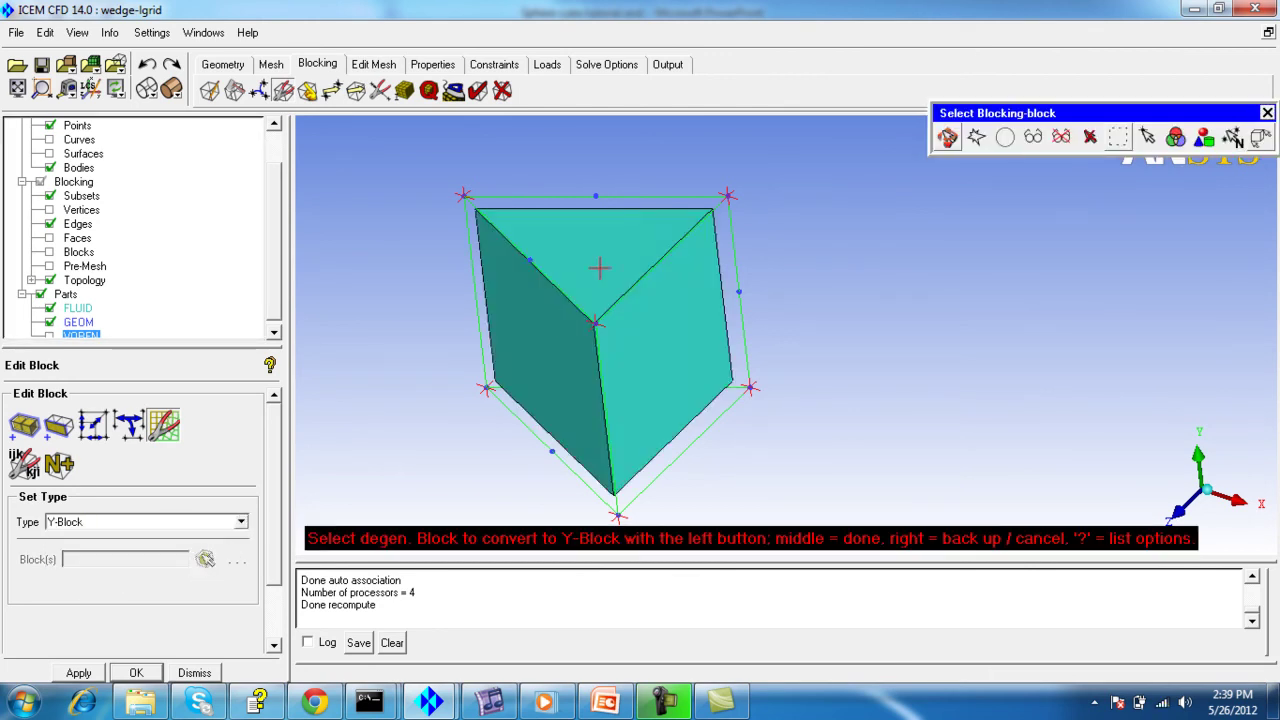
{"action": "left_click", "coordinate": [540, 305]}
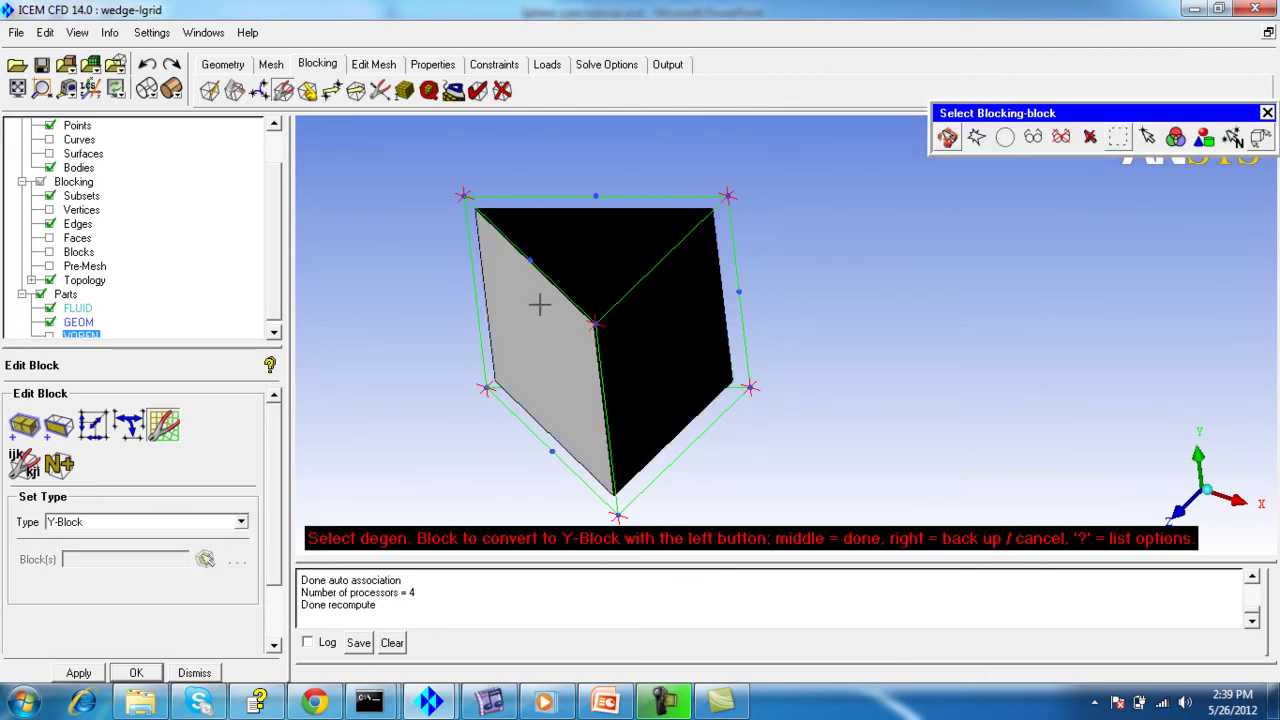
{"action": "middle_click", "coordinate": [425, 338]}
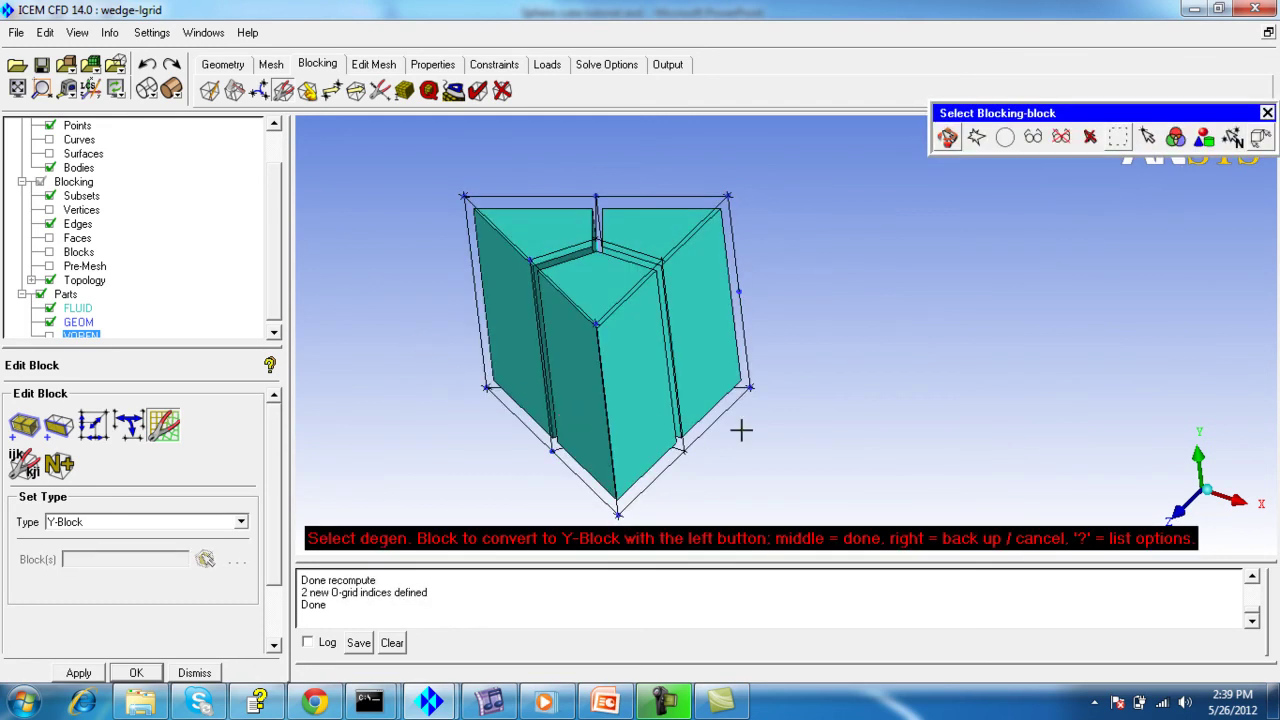
{"action": "middle_click", "coordinate": [750, 444]}
Step: Set 10 nodes on the parallel edge set running from the Y-block's inner edge to the wedge's back face
{"action": "mouse_move", "coordinate": [746, 446]}
{"action": "left_mouse_down"}
{"action": "mouse_move", "coordinate": [794, 437]}
{"action": "mouse_move", "coordinate": [734, 414]}
{"action": "mouse_move", "coordinate": [835, 449]}
{"action": "left_mouse_up"}
{"action": "middle_click_drag", "start_coordinate": [835, 449], "coordinate": [722, 330]}
{"action": "left_click", "coordinate": [378, 91]}
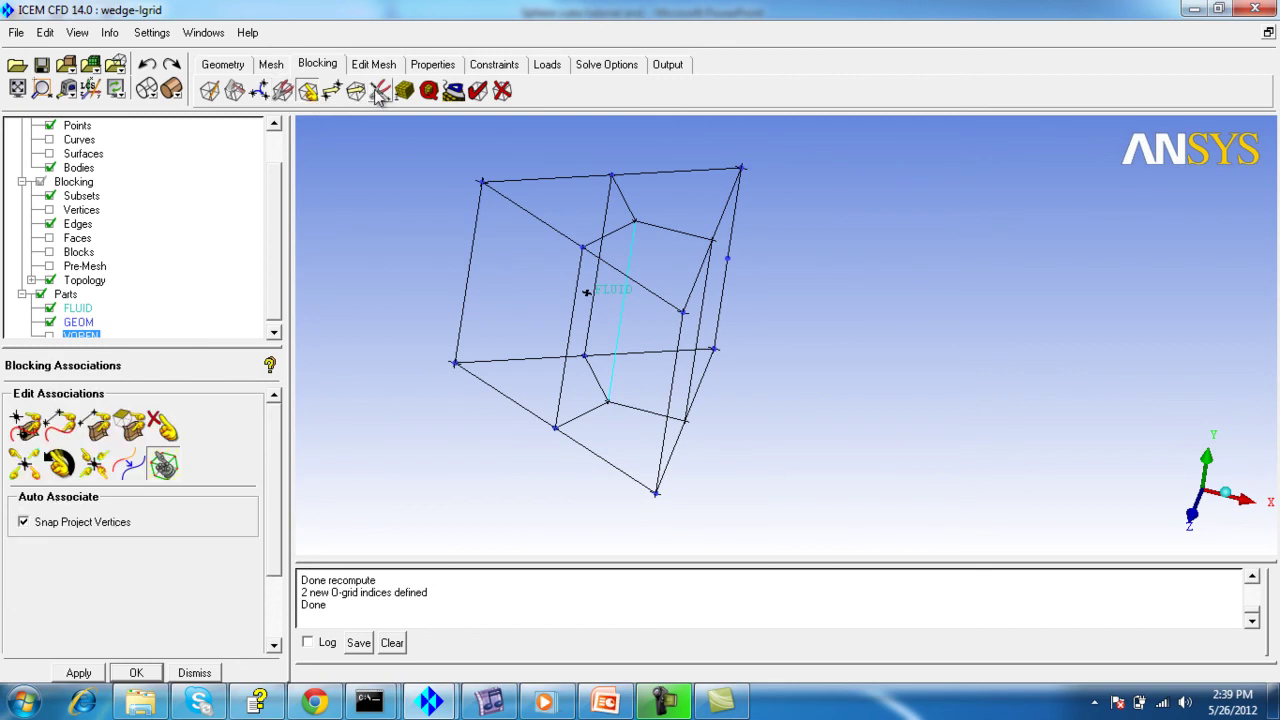
{"action": "left_click", "coordinate": [403, 91]}
{"action": "left_click", "coordinate": [102, 420]}
{"action": "left_click", "coordinate": [556, 258]}
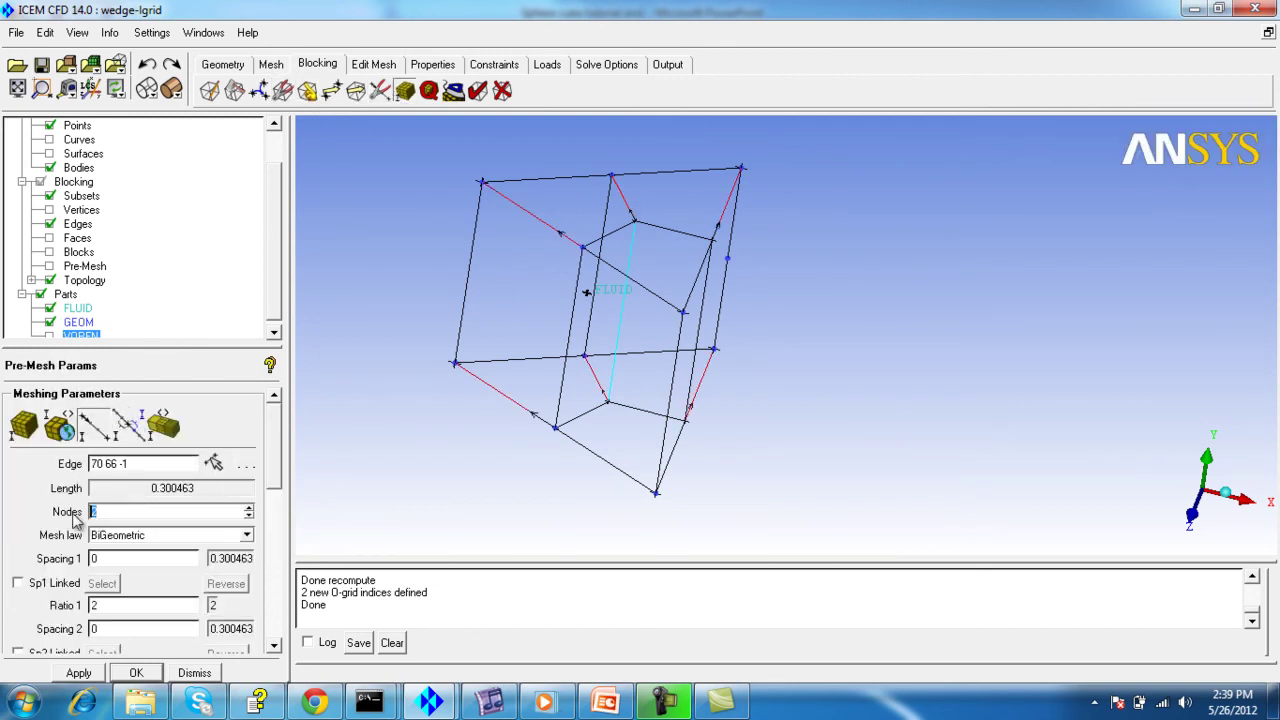
{"action": "type", "text": "10"}
{"action": "left_click", "coordinate": [92, 674]}
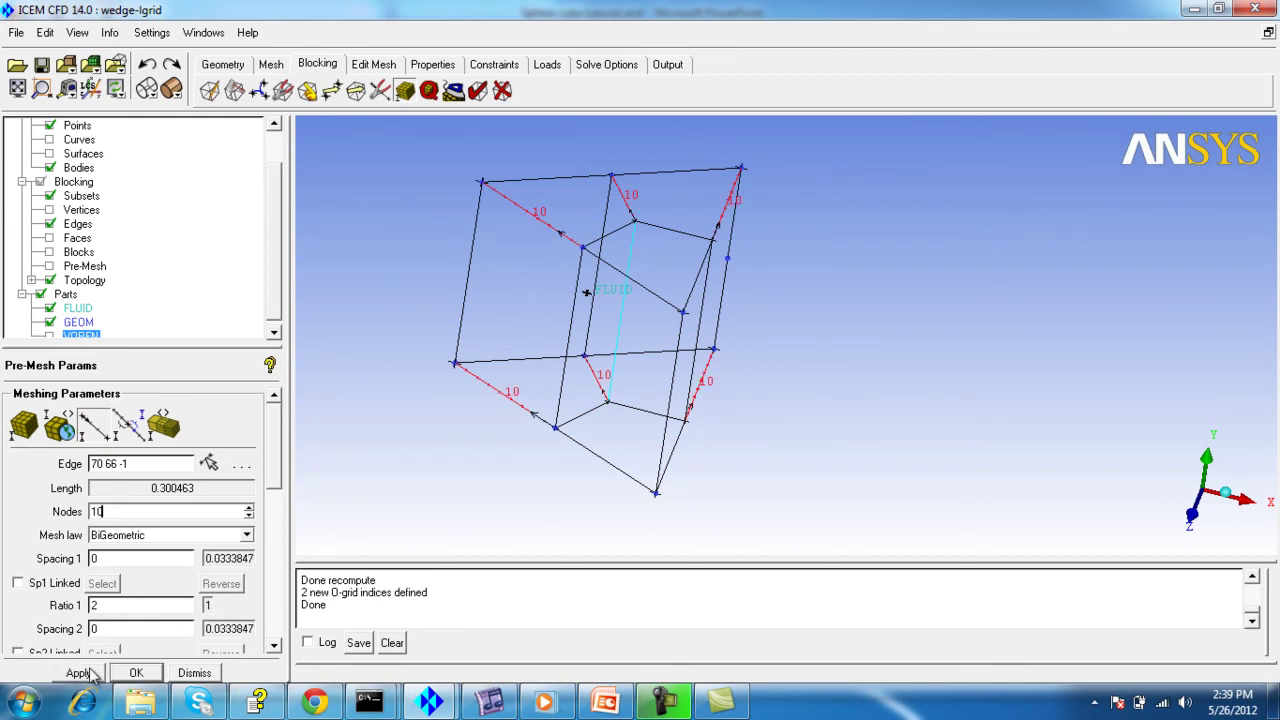
Step: Apply a node count to the second set of parallel edges crossing the wedge from the Y-block's inner edge
{"action": "left_click", "coordinate": [662, 246]}
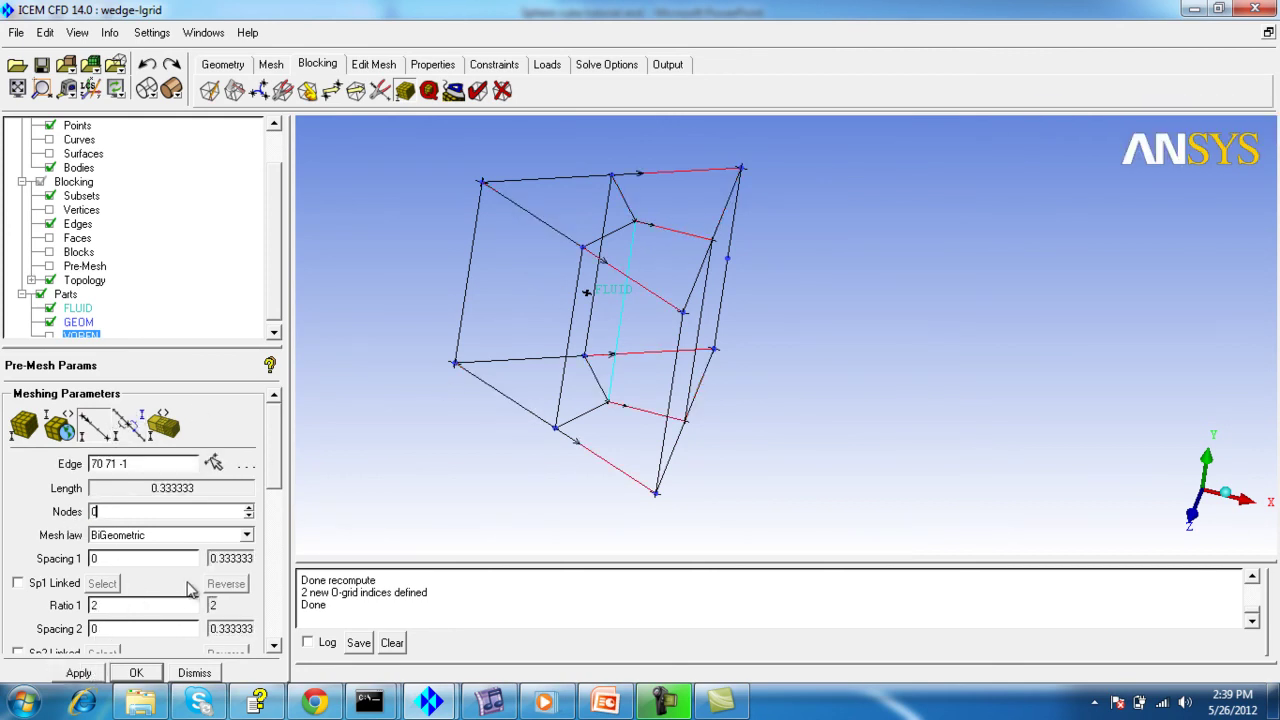
{"action": "type", "text": "0"}
{"action": "left_click", "coordinate": [83, 674]}
{"action": "left_click", "coordinate": [528, 222]}
{"action": "left_click", "coordinate": [117, 442]}
{"action": "left_click", "coordinate": [691, 238]}
Step: Set 40 nodes on the wedge's vertical edges and recompute the pre-mesh
{"action": "left_click", "coordinate": [105, 440]}
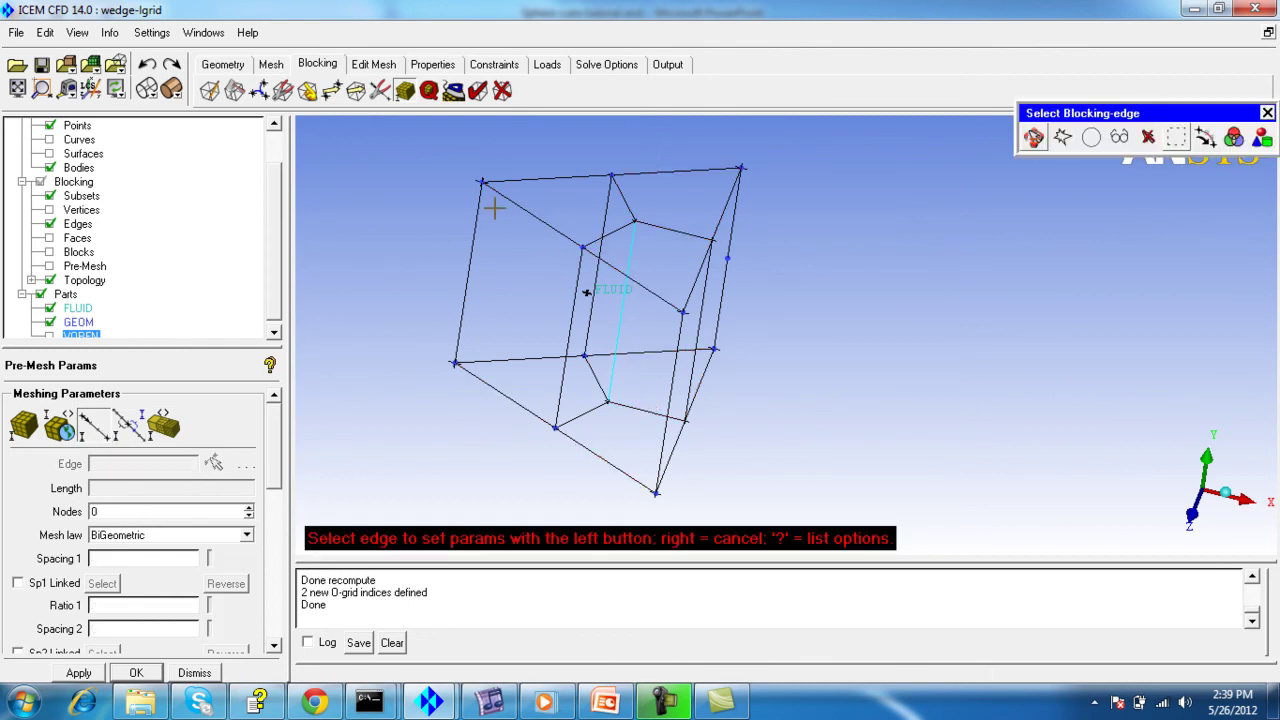
{"action": "left_click", "coordinate": [480, 230]}
{"action": "type", "text": "40"}
{"action": "left_click", "coordinate": [78, 673]}
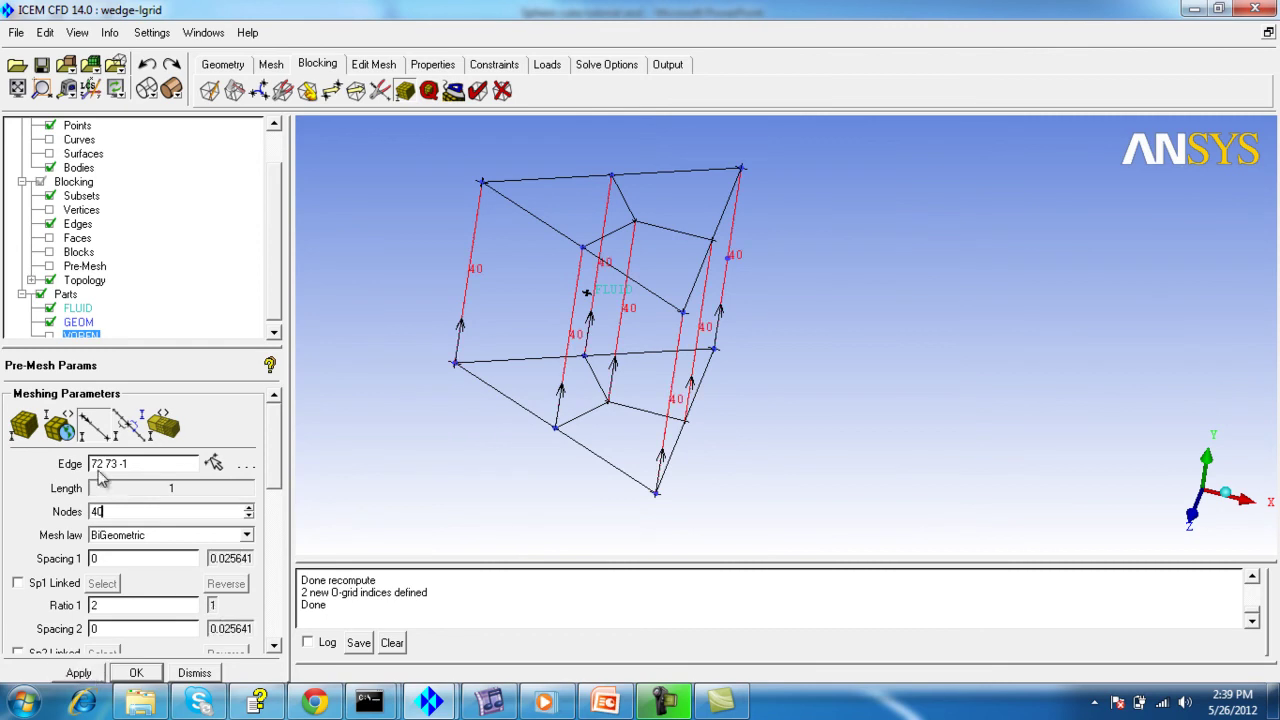
{"action": "left_click", "coordinate": [50, 267]}
{"action": "left_click", "coordinate": [472, 428]}
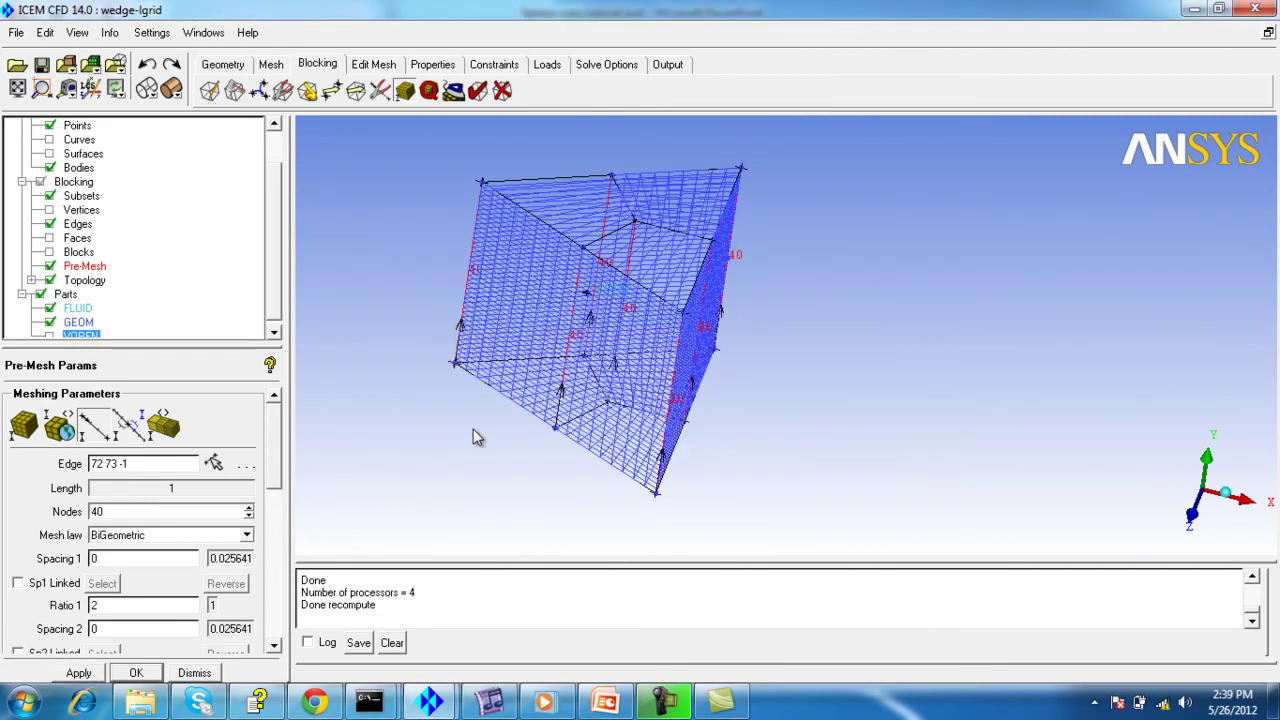
{"action": "left_click_drag", "start_coordinate": [497, 376], "coordinate": [470, 395]}
Step: Set 10 nodes on the third set of parallel edges, which still has too few divisions
{"action": "left_click", "coordinate": [127, 418]}
{"action": "left_click", "coordinate": [567, 335]}
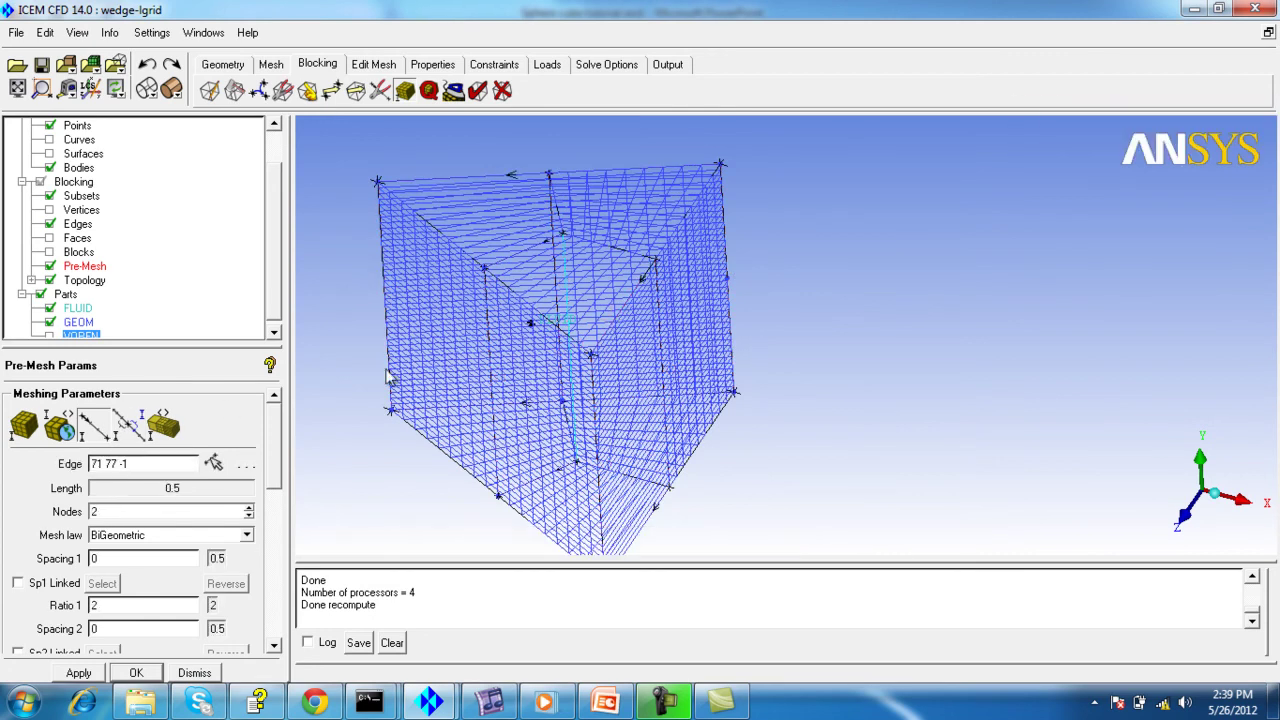
{"action": "double_click", "coordinate": [92, 511]}
{"action": "type", "text": "10"}
{"action": "left_click", "coordinate": [78, 672]}
Step: Recompute the out-of-date pre-mesh and show it as solid faces to inspect the Y-block mesh
{"action": "left_click", "coordinate": [172, 90]}
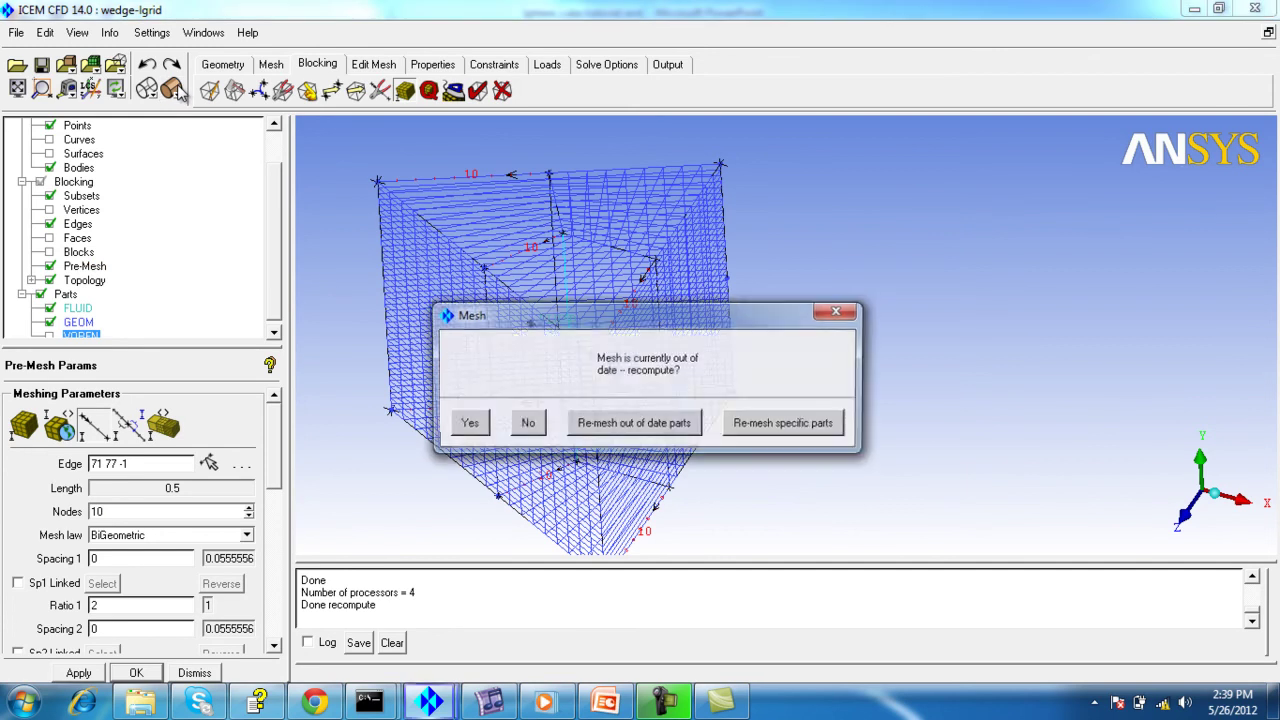
{"action": "left_click", "coordinate": [470, 421]}
{"action": "mouse_move", "coordinate": [690, 291]}
{"action": "left_mouse_down"}
{"action": "mouse_move", "coordinate": [709, 277]}
{"action": "mouse_move", "coordinate": [606, 286]}
{"action": "mouse_move", "coordinate": [609, 314]}
{"action": "mouse_move", "coordinate": [672, 310]}
{"action": "mouse_move", "coordinate": [676, 274]}
{"action": "left_mouse_up"}
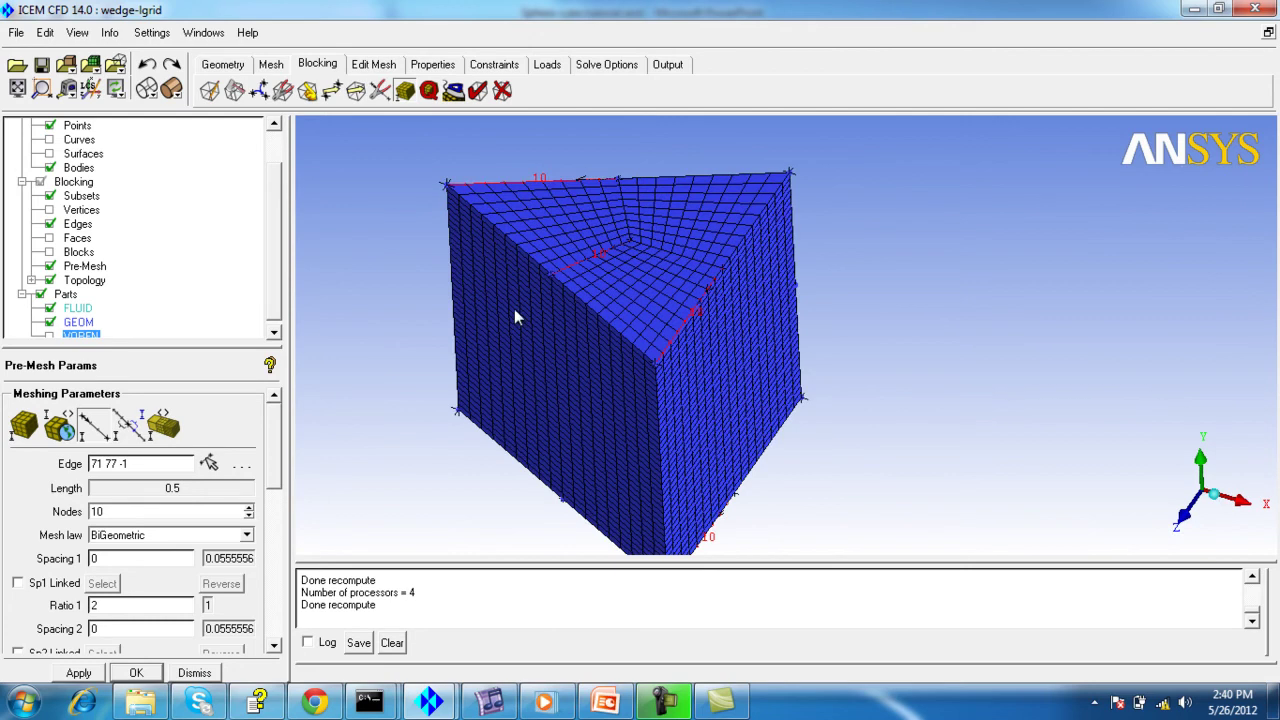
Step: Hide the pre-mesh and display the blocks to examine the wedge's Y-block layout
{"action": "left_click", "coordinate": [50, 266]}
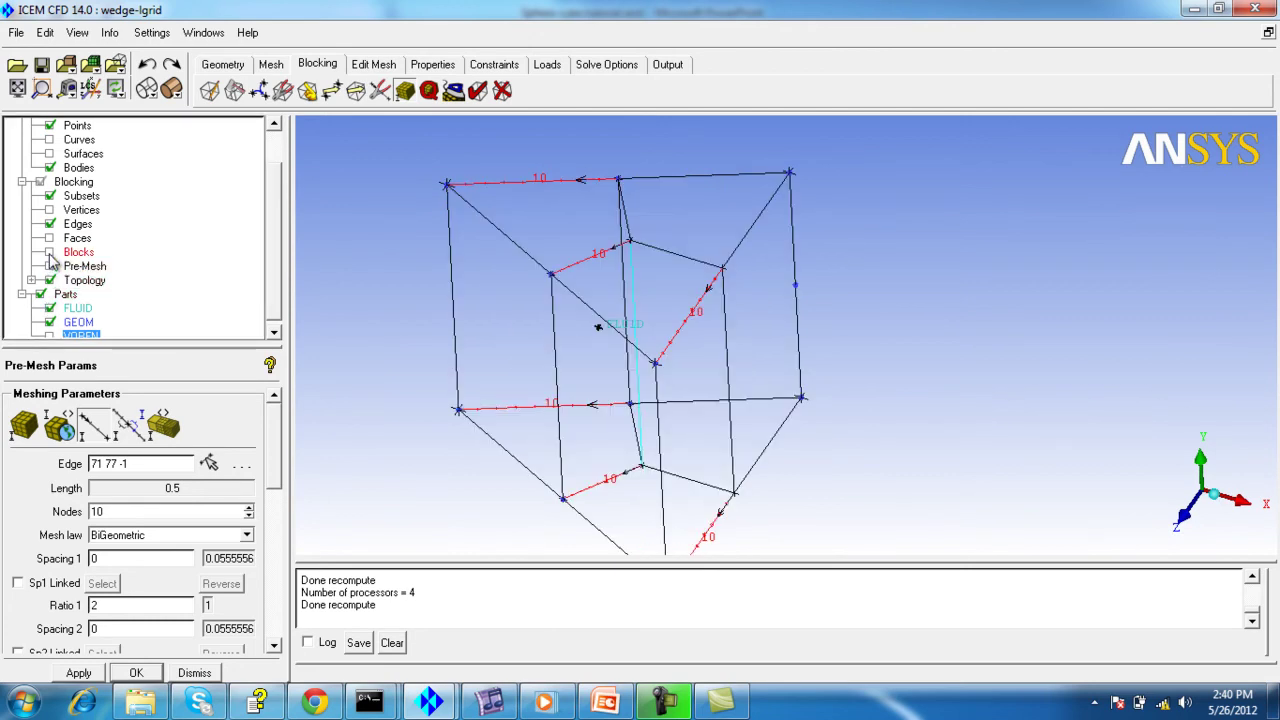
{"action": "left_click", "coordinate": [50, 252]}
{"action": "left_click_drag", "start_coordinate": [560, 355], "coordinate": [605, 395]}
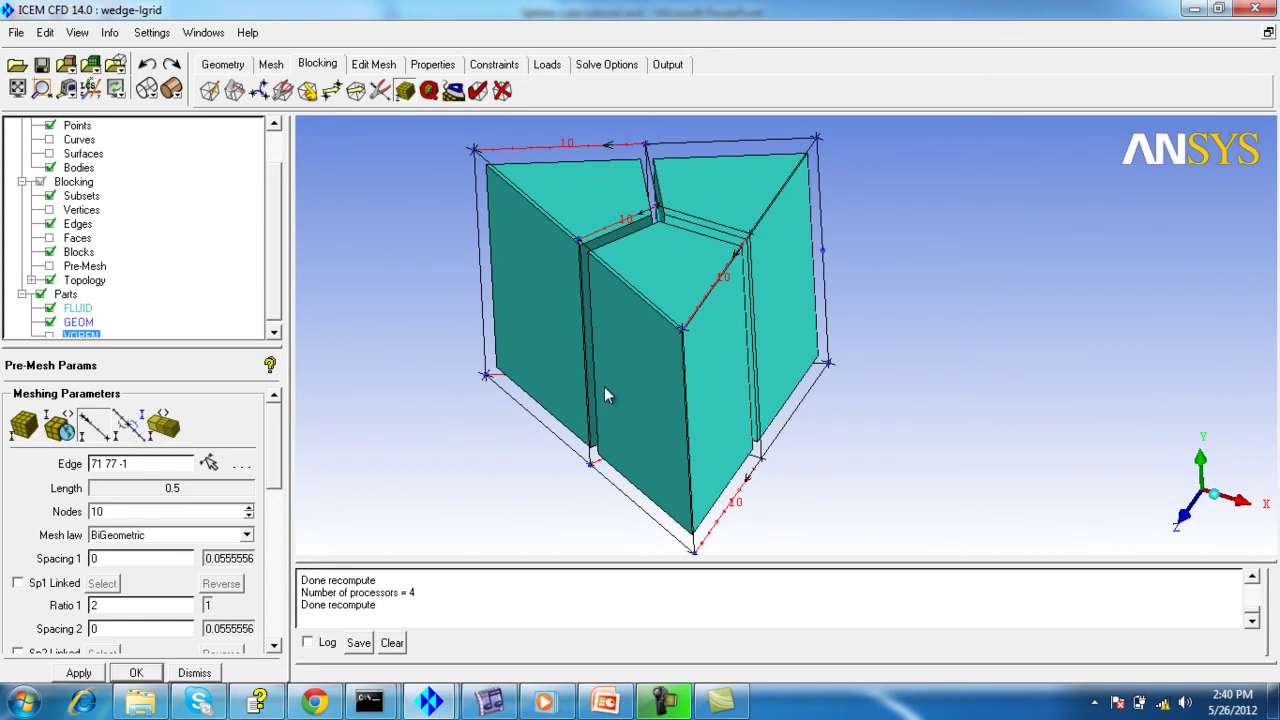
Step: Show the VORFN part and switch off Whole blocks to examine the VORFN blocks around the fluid blocks
{"action": "left_click", "coordinate": [50, 335]}
{"action": "left_click_drag", "start_coordinate": [443, 334], "coordinate": [625, 262]}
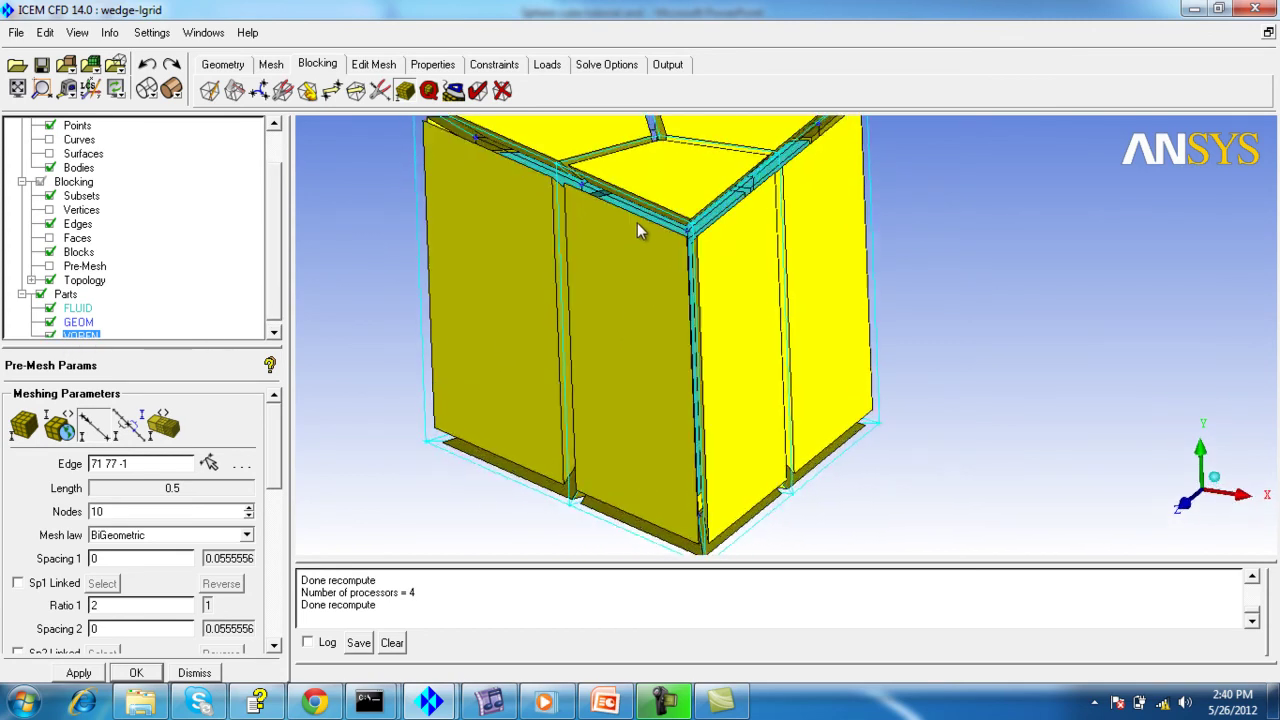
{"action": "right_click", "coordinate": [74, 252]}
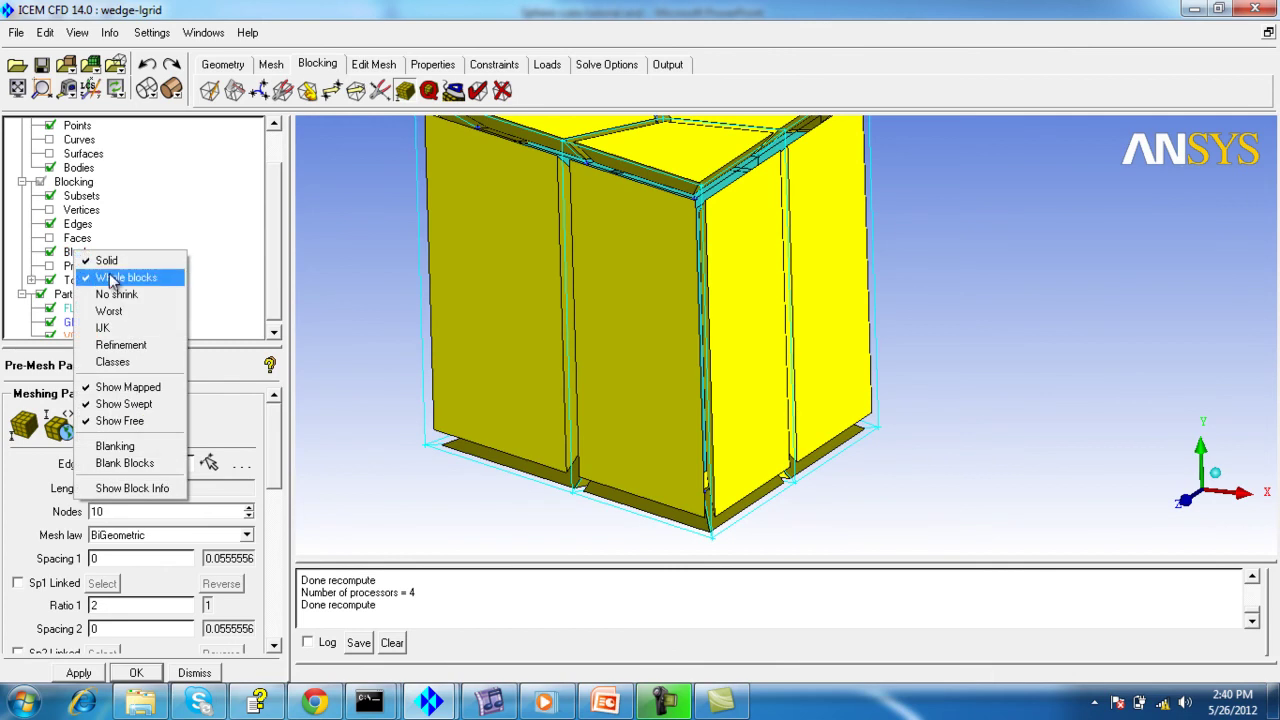
{"action": "left_click", "coordinate": [145, 278]}
{"action": "left_click_drag", "start_coordinate": [630, 340], "coordinate": [703, 348]}
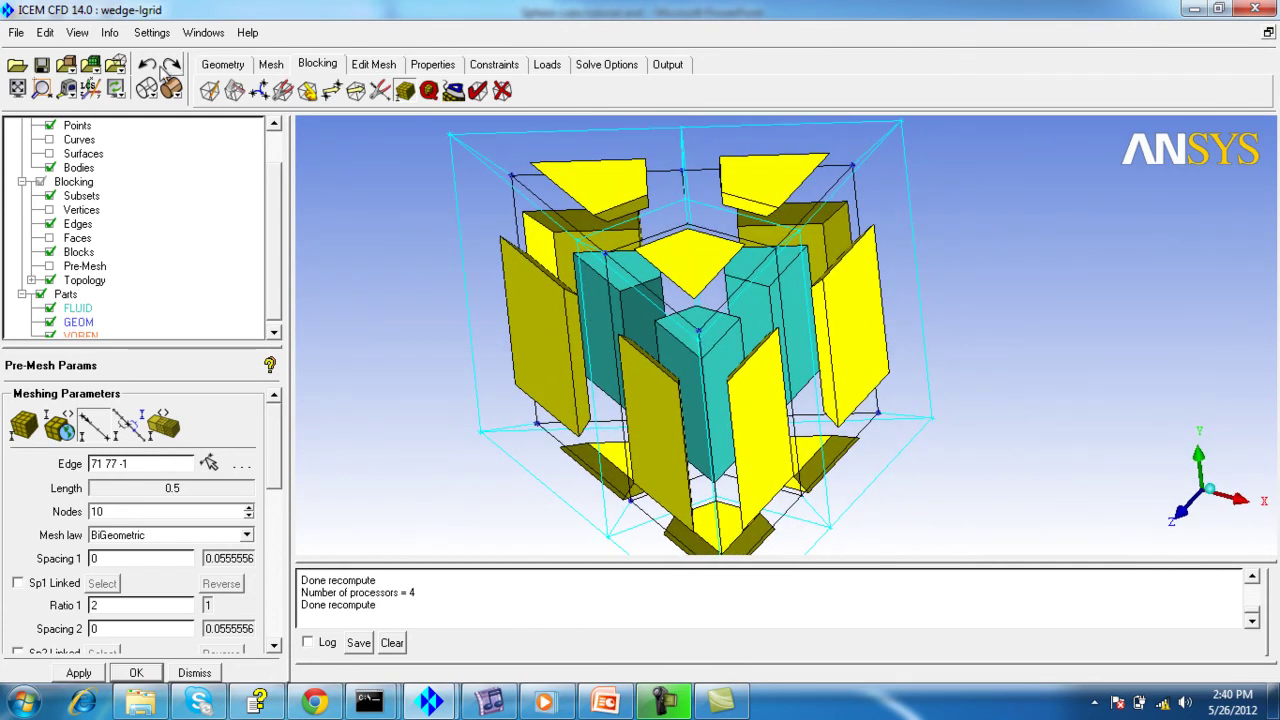
Step: Save the Y-block project under the new name wedge-Yblock in the spherecube folder
{"action": "left_click", "coordinate": [15, 33]}
{"action": "left_click", "coordinate": [55, 103]}
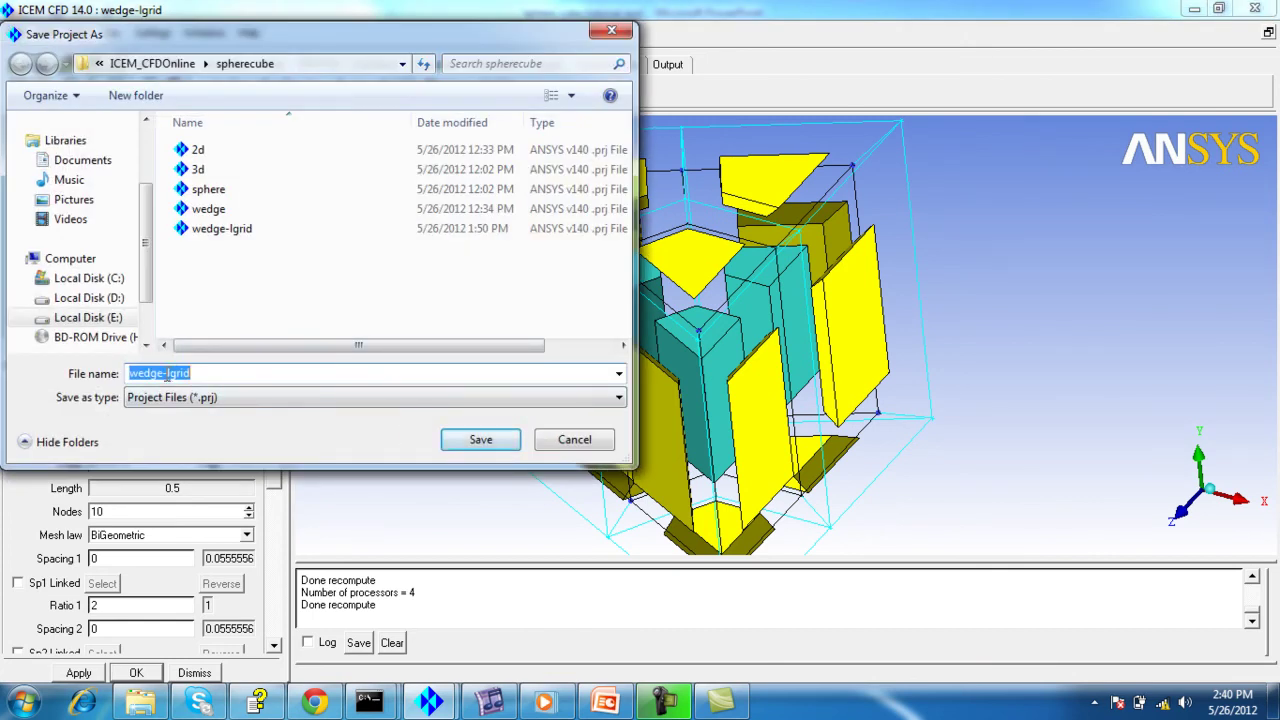
{"action": "left_click_drag", "start_coordinate": [164, 374], "coordinate": [233, 372]}
{"action": "type", "text": "-"}
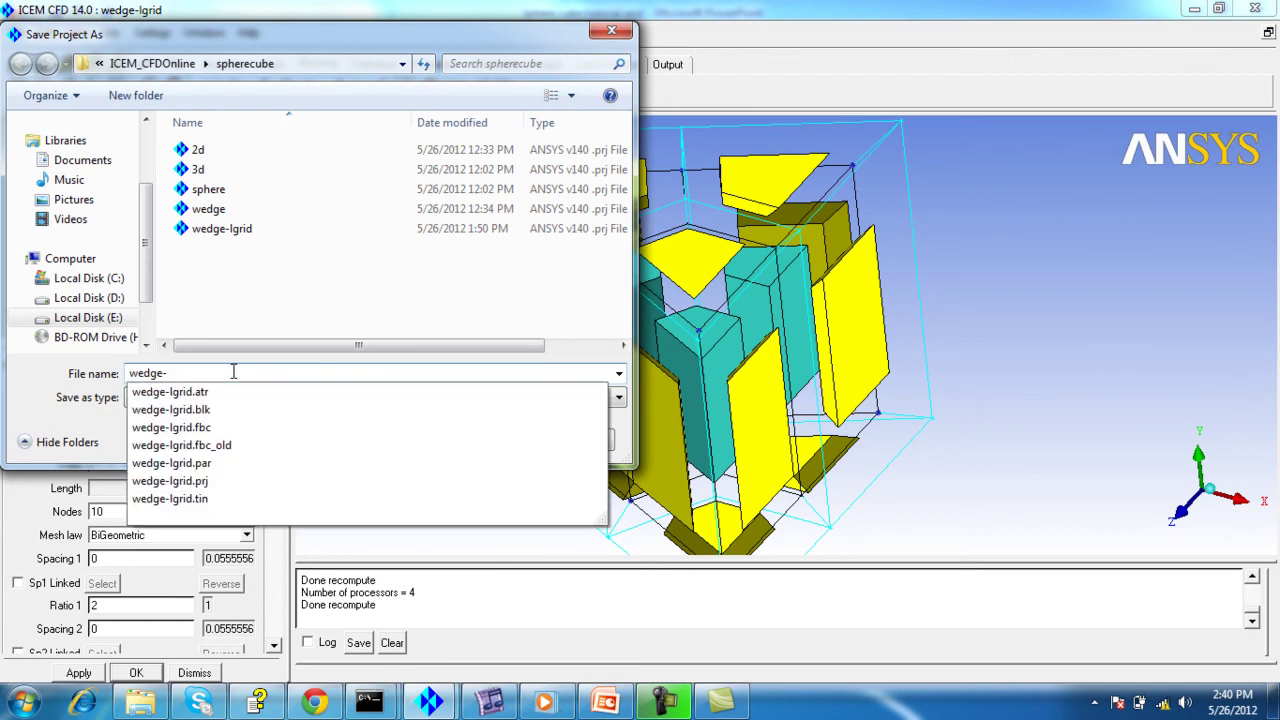
{"action": "type", "text": "Yblock"}
{"action": "key", "text": "Return"}
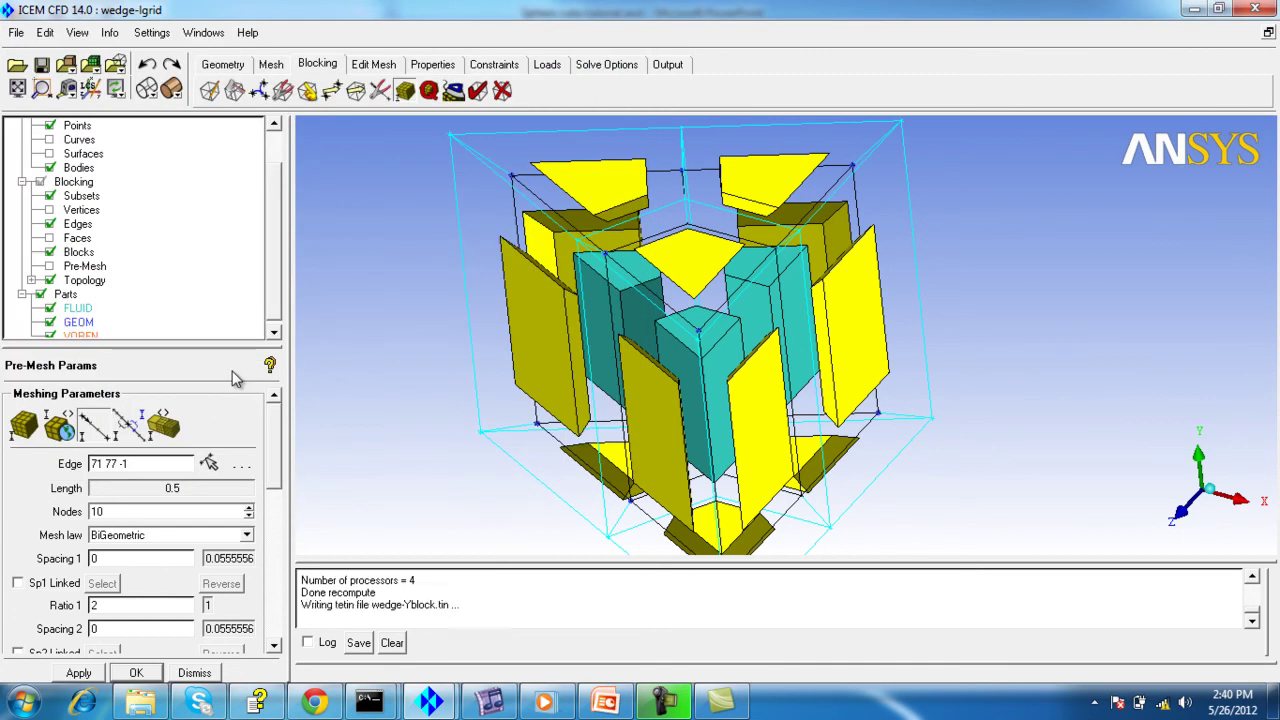
{"action": "left_click_drag", "start_coordinate": [716, 378], "coordinate": [697, 332]}
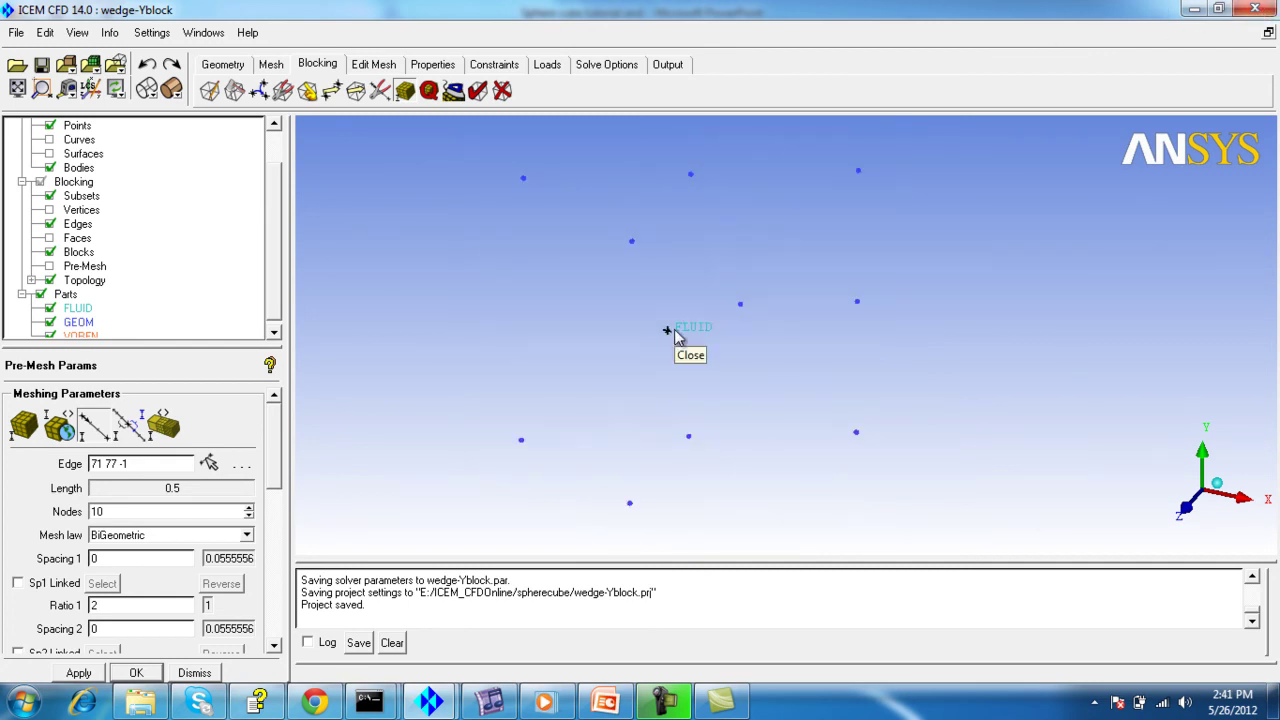
Step: Switch to the PowerPoint presentation and review both agenda slides near its beginning, and minimize it
{"action": "key", "text": "alt+Tab"}
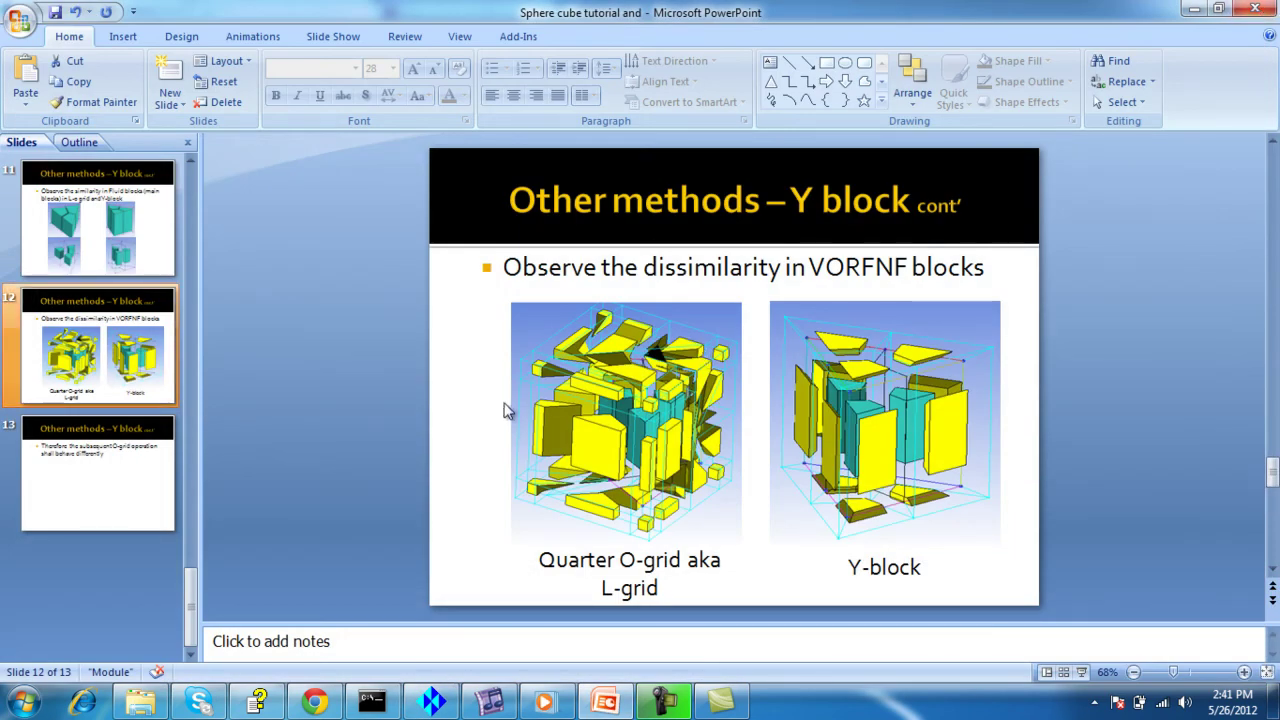
{"action": "scroll", "coordinate": [352, 409], "scroll_direction": "up", "scroll_amount": 9}
{"action": "scroll", "coordinate": [352, 403], "scroll_direction": "up", "scroll_amount": 2}
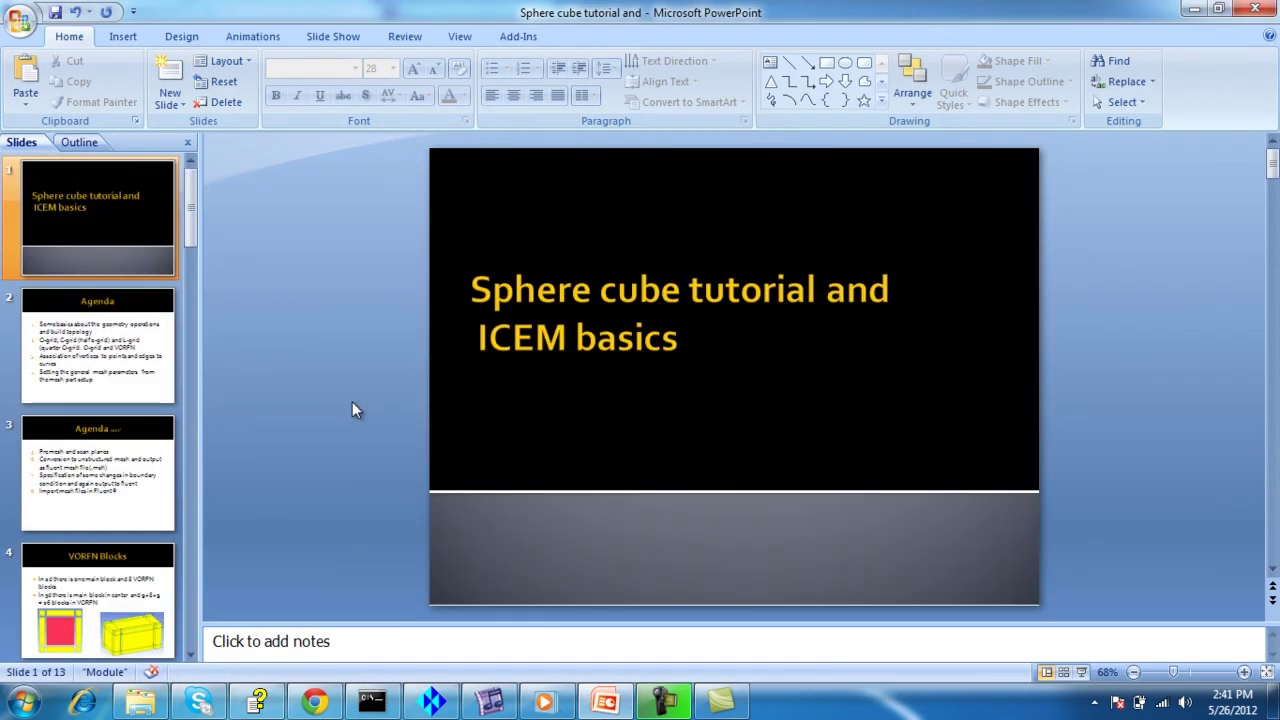
{"action": "scroll", "coordinate": [352, 403], "scroll_direction": "down", "scroll_amount": 1}
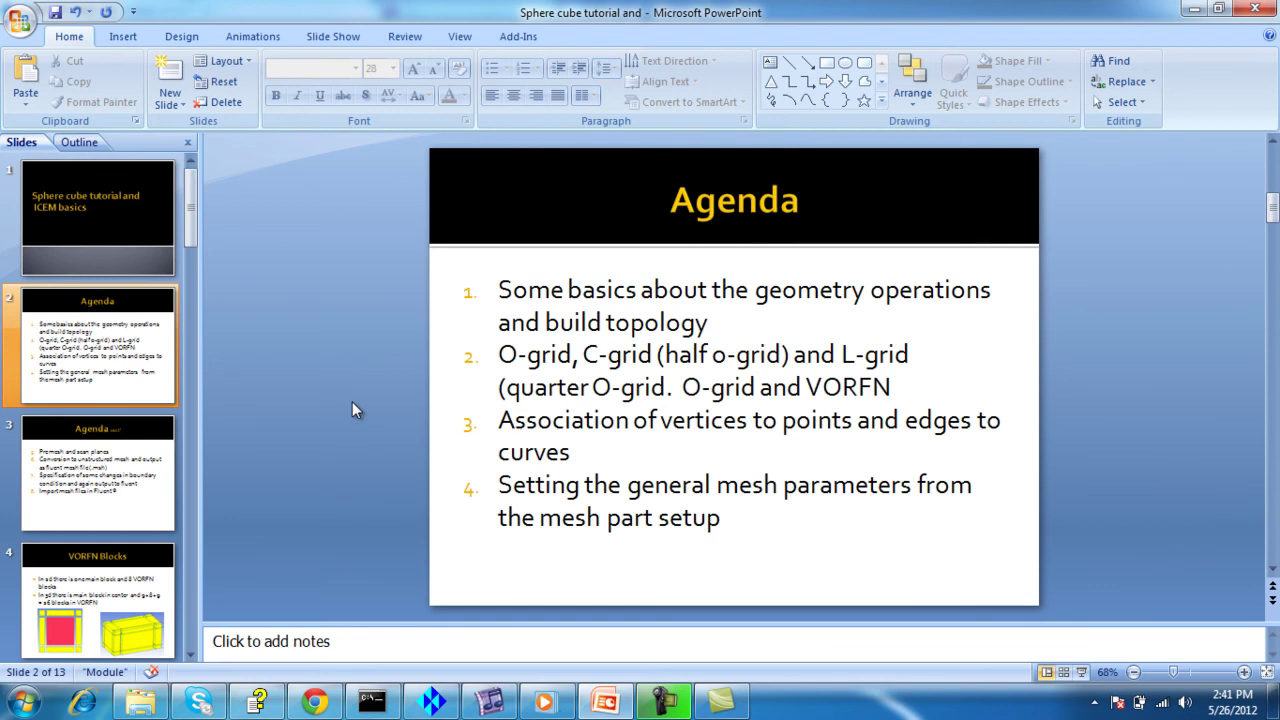
{"action": "left_click", "coordinate": [128, 472]}
{"action": "left_click", "coordinate": [1193, 12]}
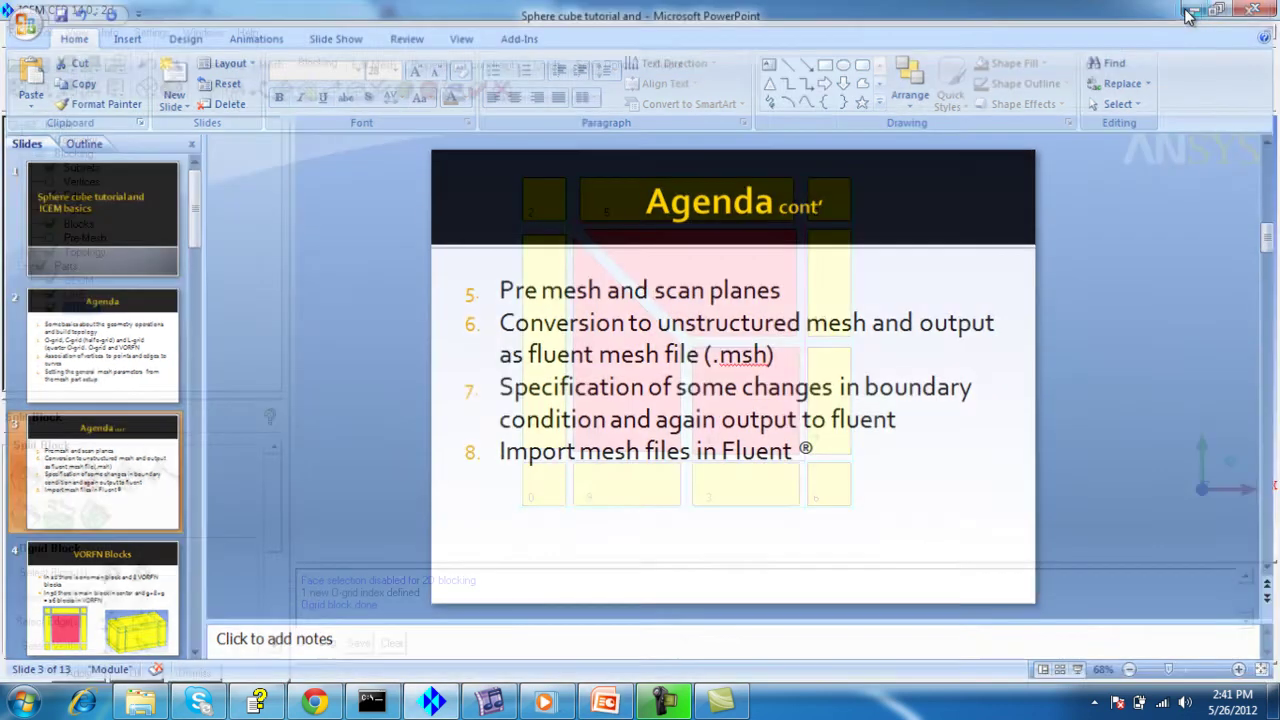
Step: Close the 2d ICEM CFD project without saving and open the sphere project from the spherecube folder
{"action": "left_click", "coordinate": [1255, 9]}
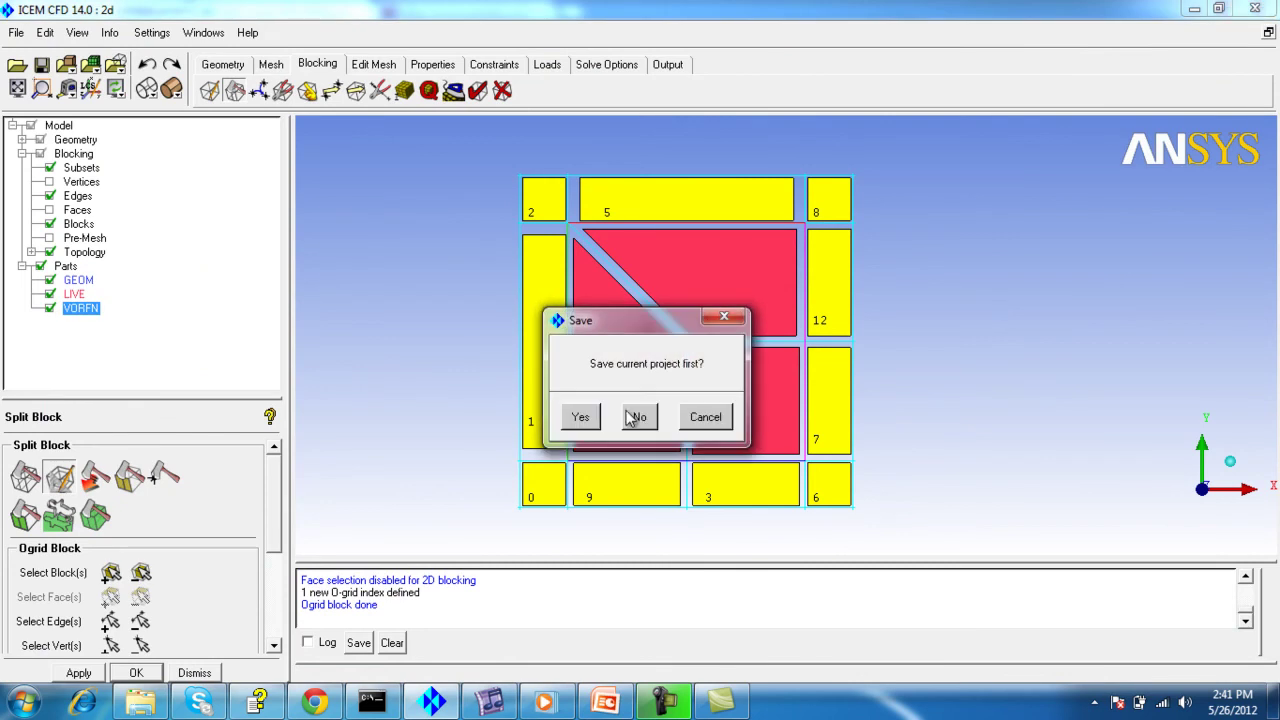
{"action": "left_click", "coordinate": [640, 417]}
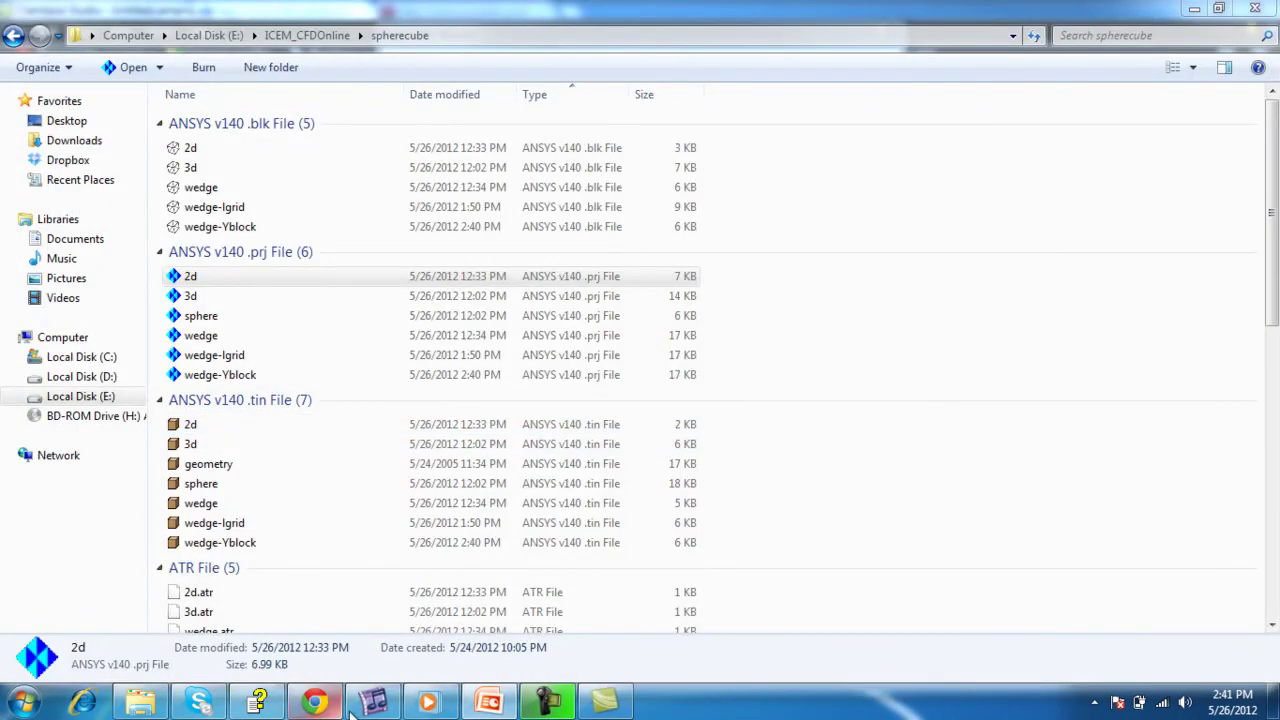
{"action": "double_click", "coordinate": [214, 316]}
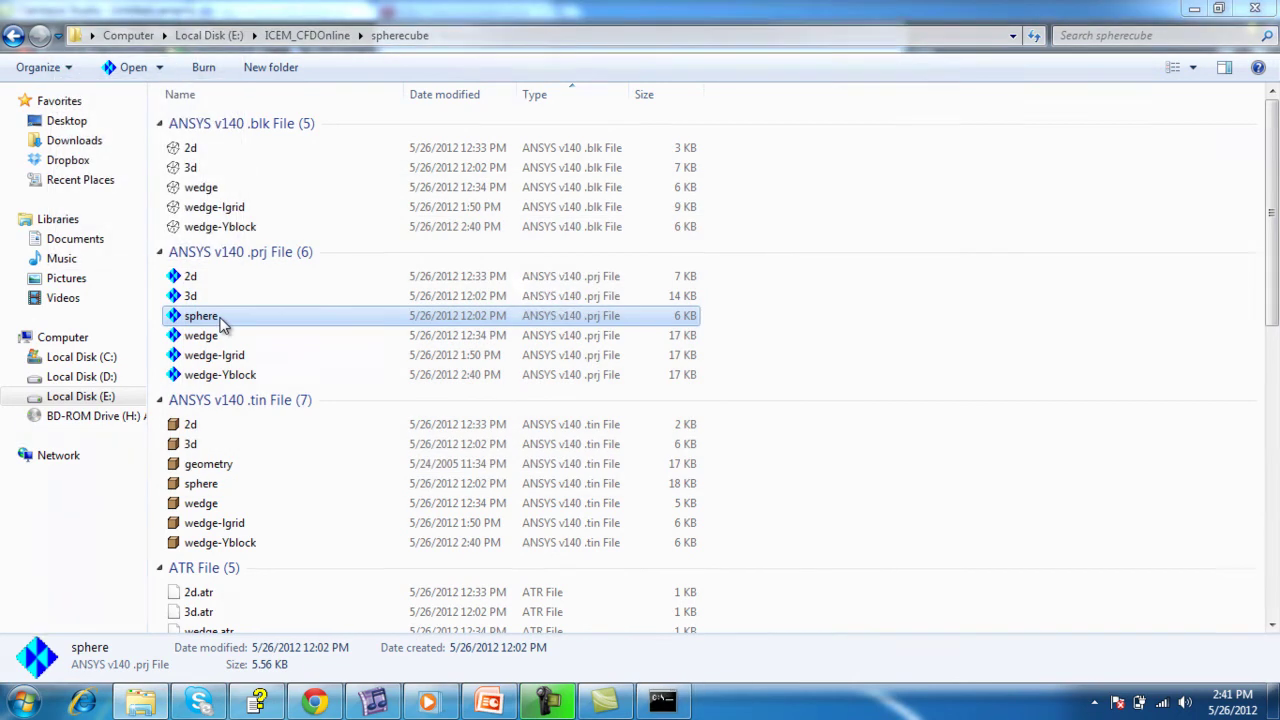
{"action": "double_click", "coordinate": [222, 322]}
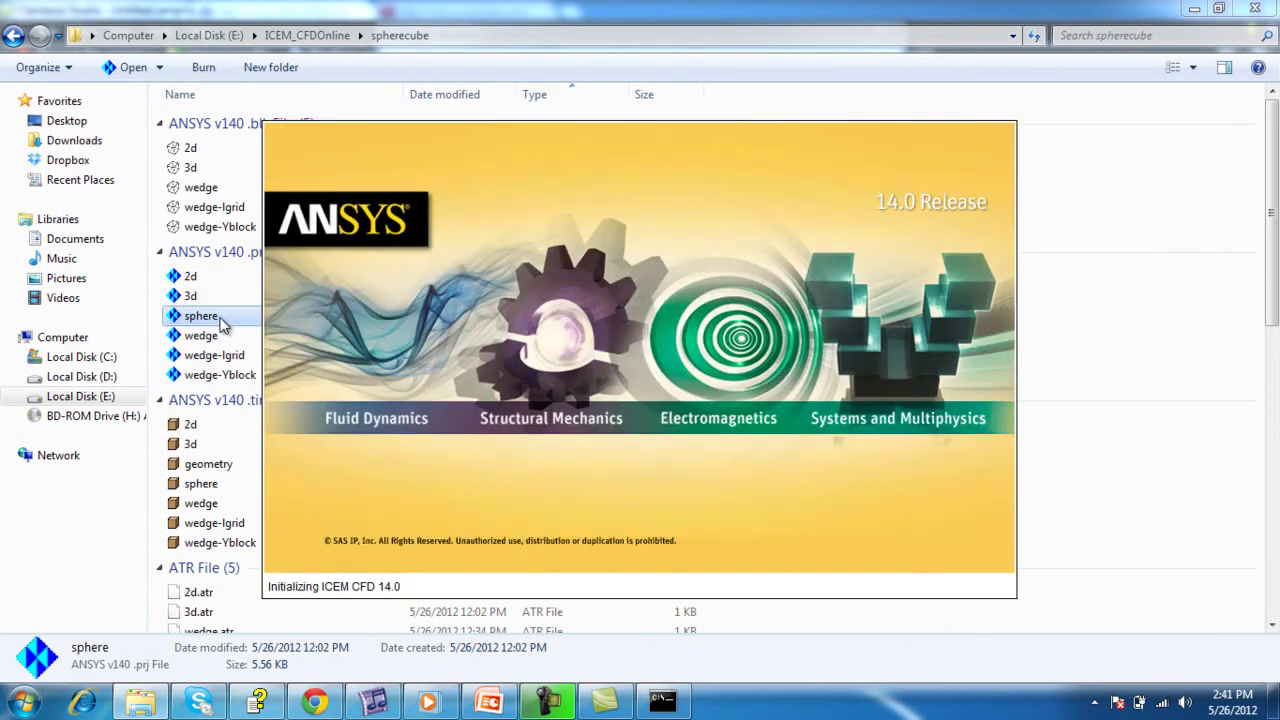